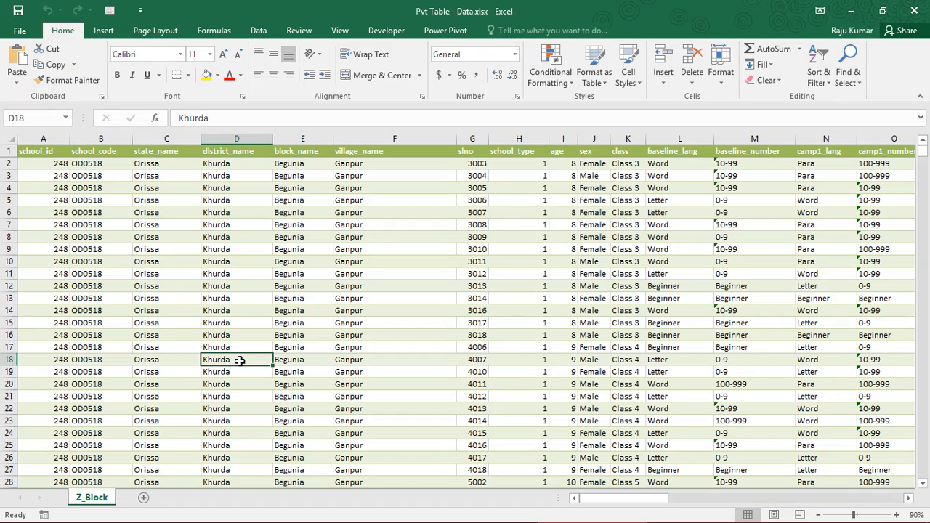
- Examine the Z_Block student data from school_id and school_code across to class and baseline_number
left_click(161, 291)
left_click(134, 232)
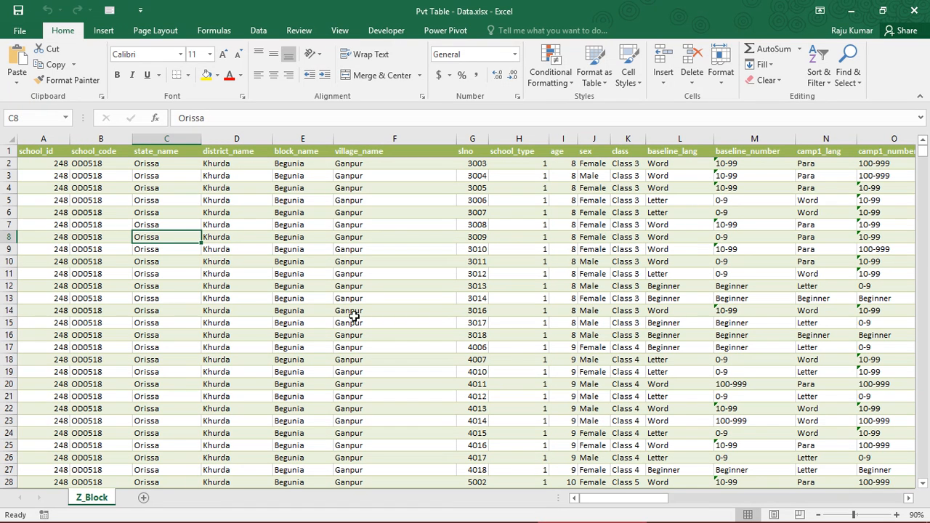
left_click(558, 271)
left_click(564, 175)
left_click(625, 165)
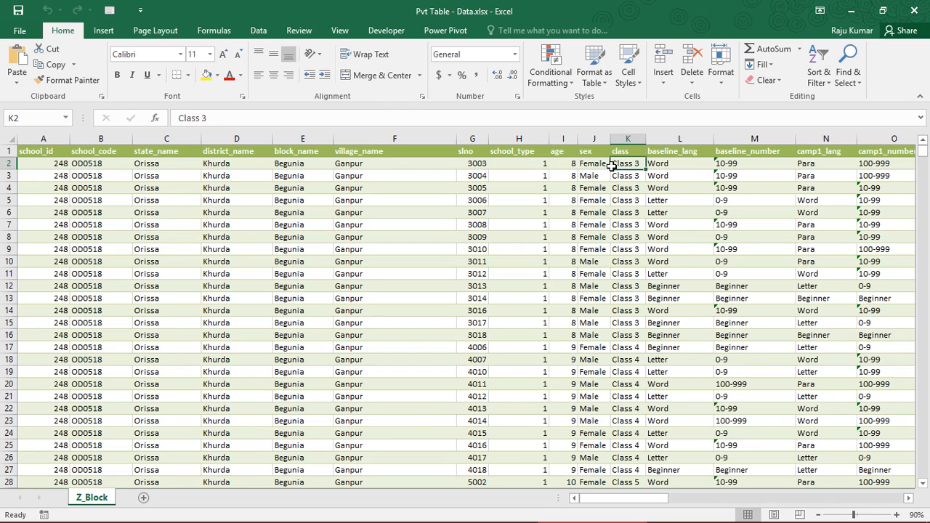
left_click(392, 164)
left_click(283, 166)
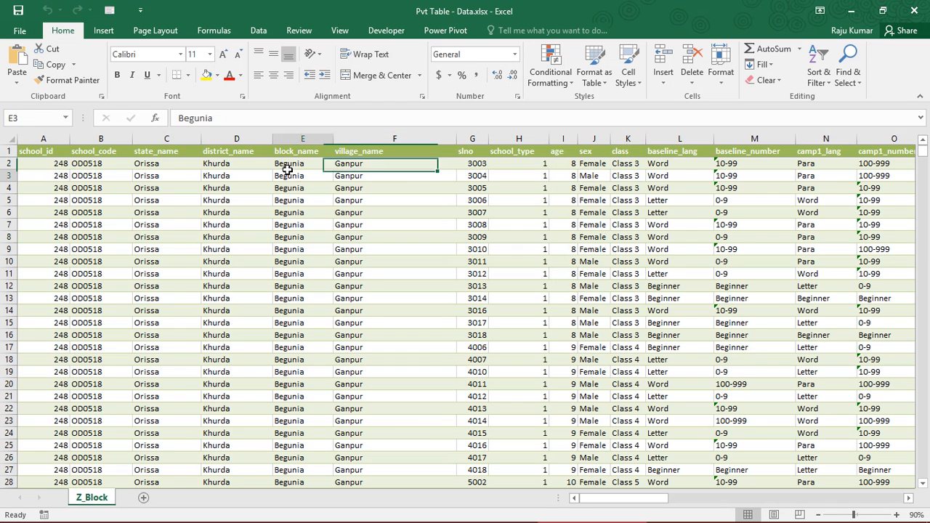
left_click(91, 165)
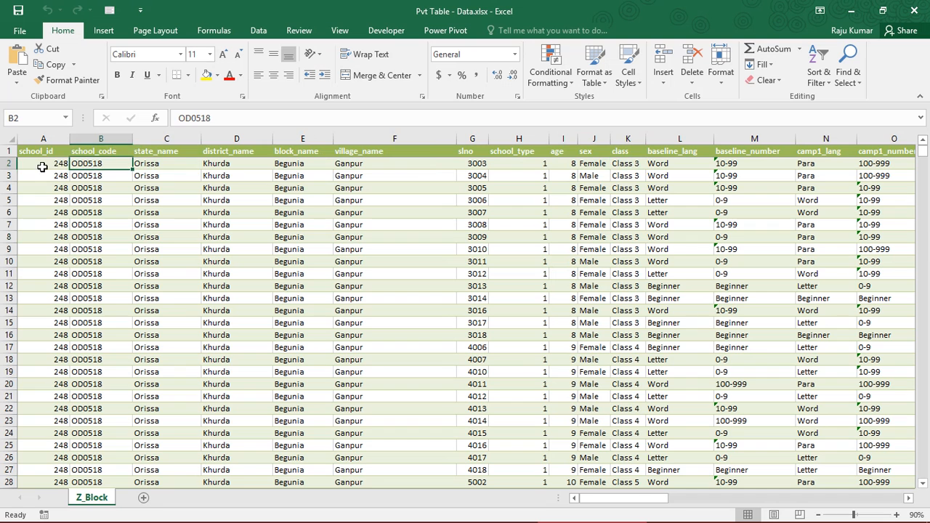
left_click(40, 166)
left_click(746, 165)
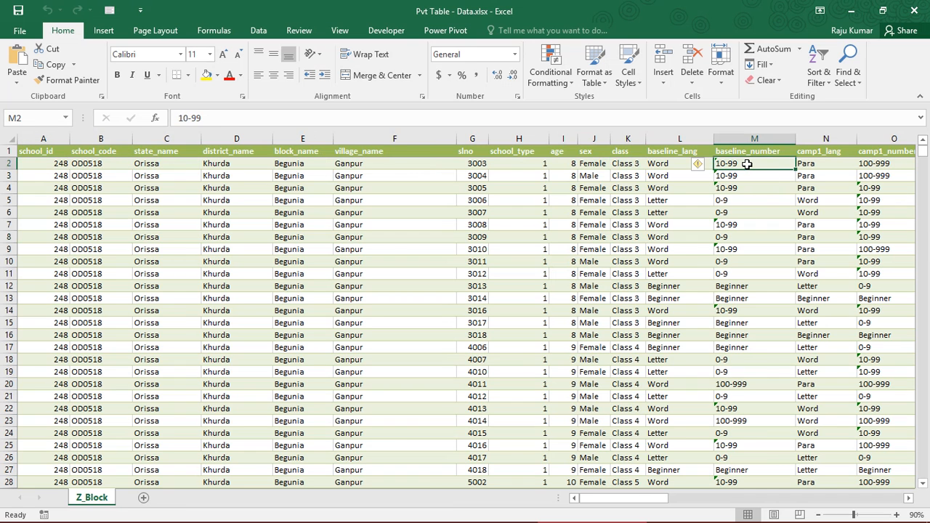
- Review the camp1 to camp4 result columns across the data and return to the first record
key("Right")
key("Right")
key("Right")
key("Right")
key("Right")
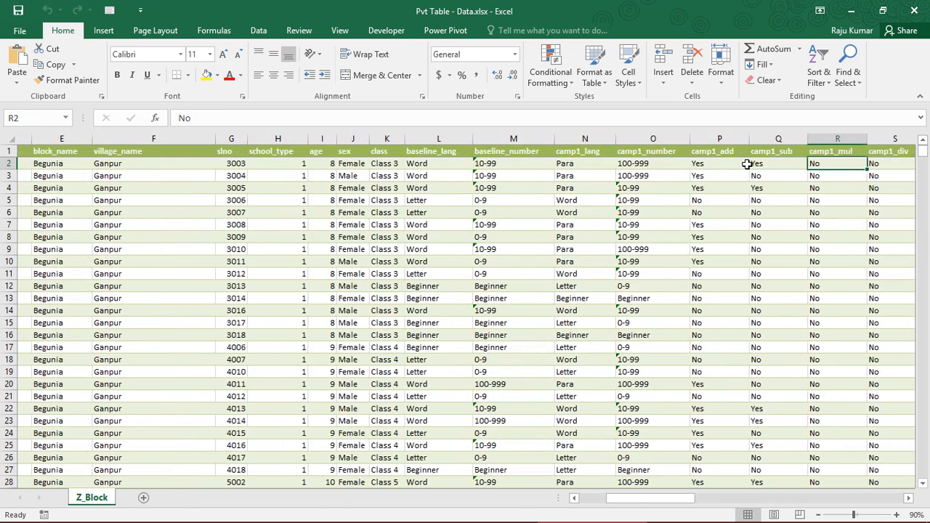
key("Right")
key("Right")
key("Right")
key("Right")
key("Right")
key("Right")
key("Right")
key("Right")
key("Right")
key("Right")
key("Right")
key("Right")
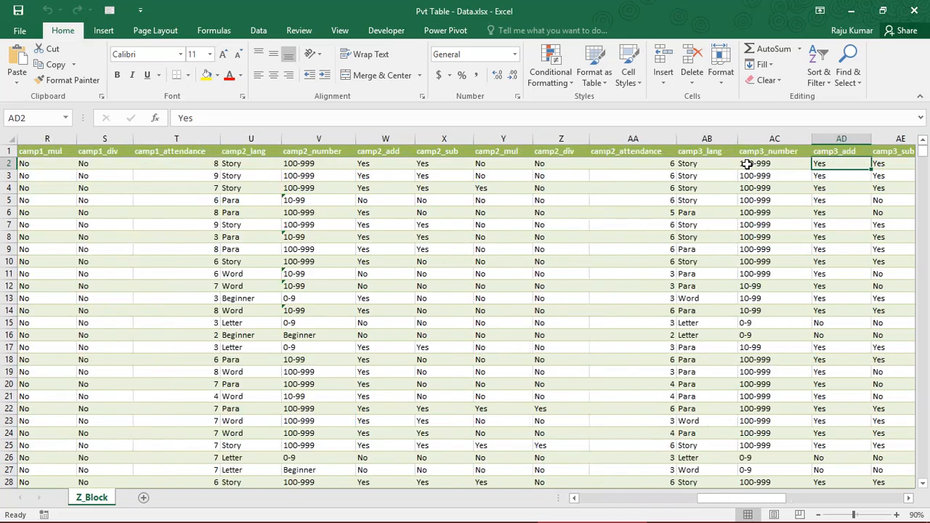
key("Right")
key("Right")
key("Right")
key("Right")
key("Right")
key("Right")
key("Right")
key("Right")
key("Right")
key("Right")
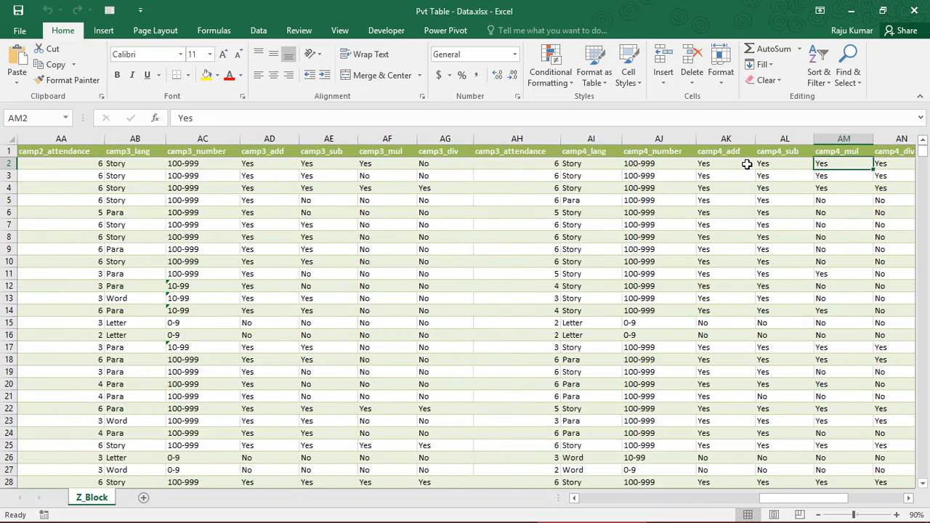
key("Down")
key("Up")
key("Up")
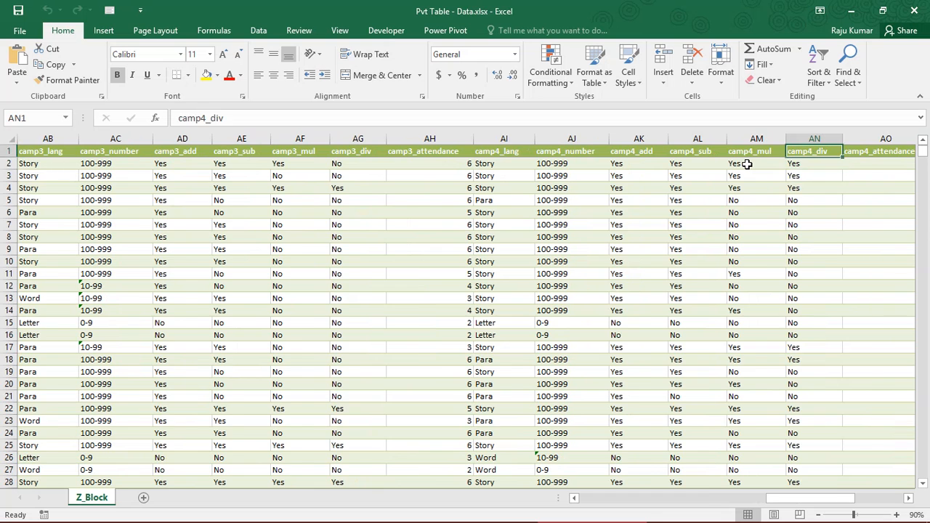
key("ctrl+Left")
key("Down")
key("Up")
key("Down")
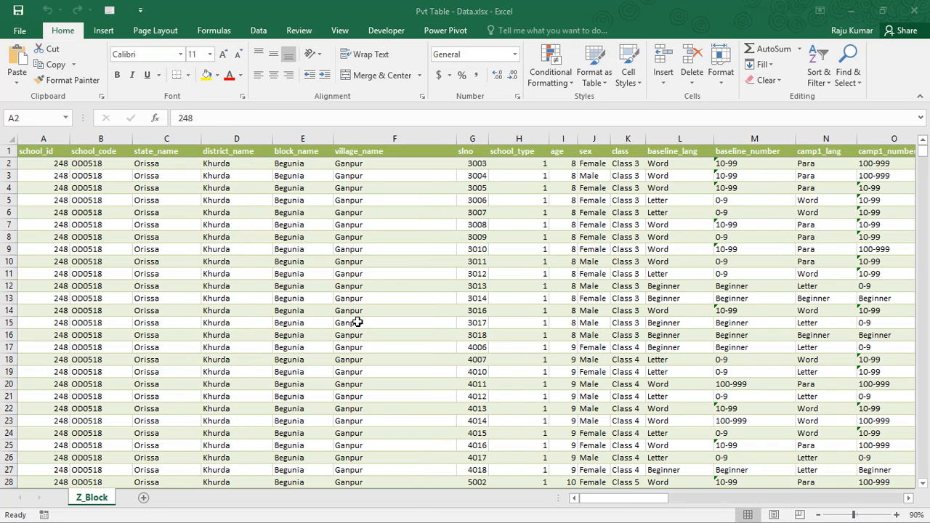
- Check the Pvt Table - Data.xlsx file in the Excel Tutorial folder in File Explorer and return to the workbook
mouse_move(383, 518)
left_click(470, 492)
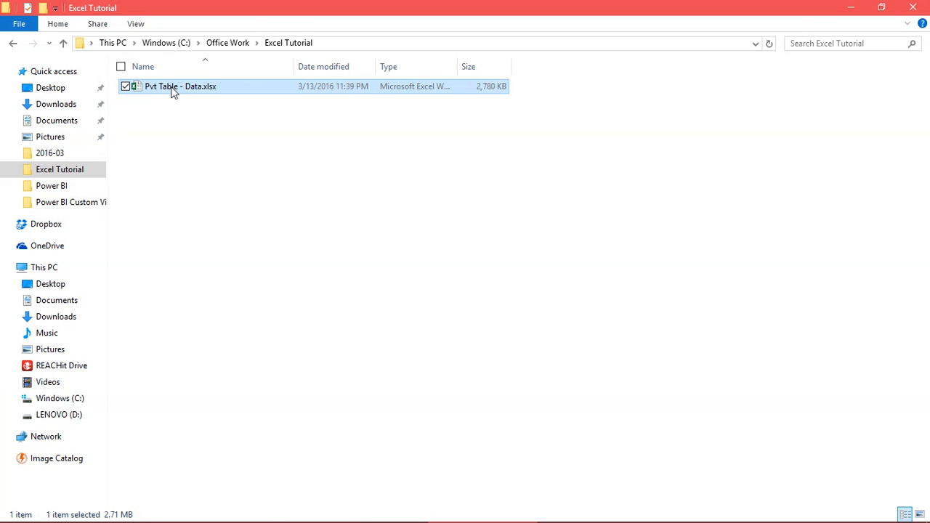
left_click(215, 186)
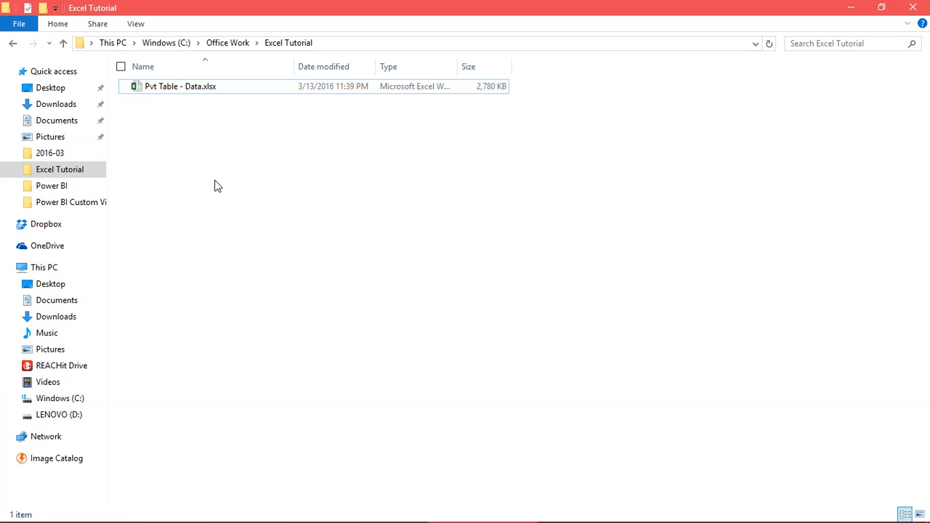
key("alt+Tab")
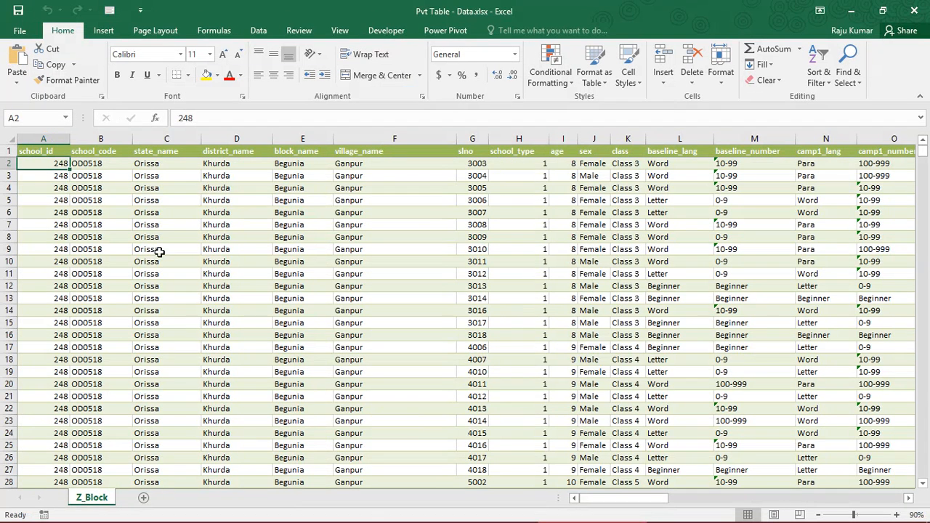
- Examine the school_id, school_code and state_name columns in the first rows of the data
left_click(101, 225)
key("ctrl+Up")
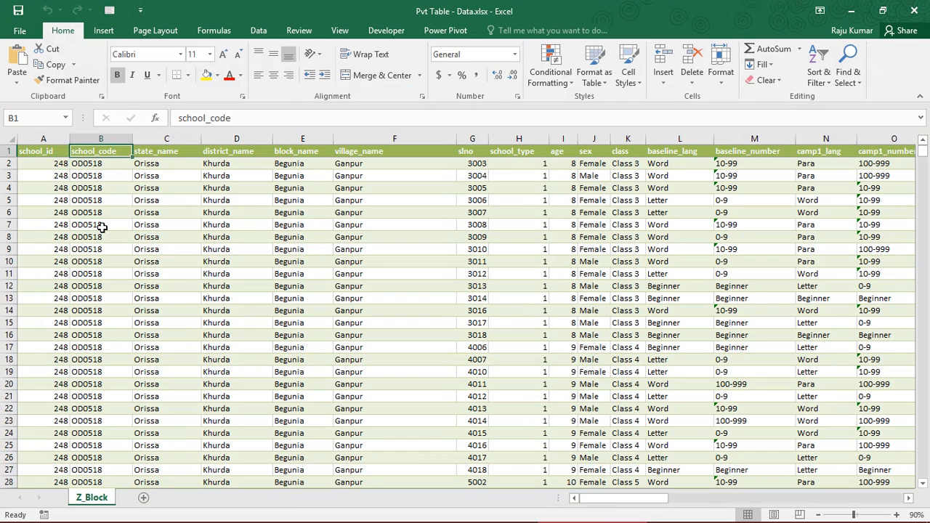
key("Left")
key("Down")
key("Down")
key("Down")
key("Down")
key("Down")
key("Down")
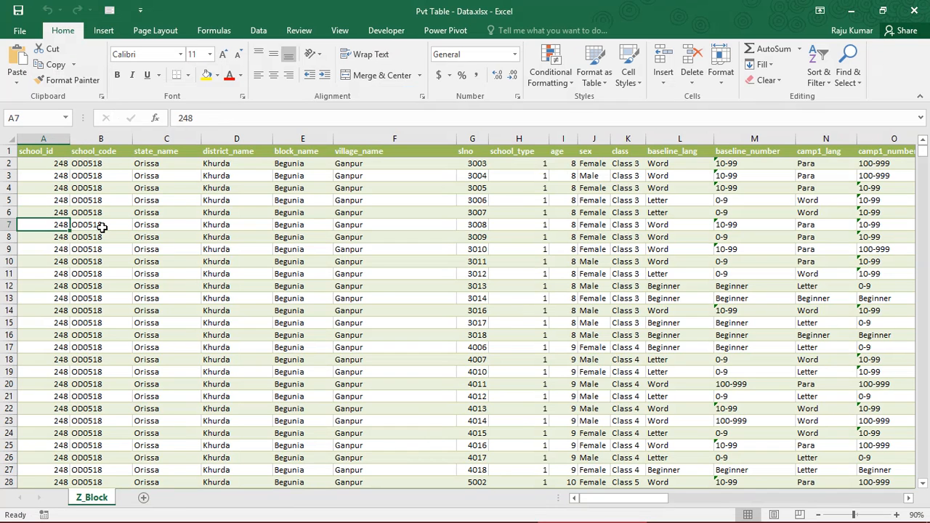
key("Down")
key("Right")
key("Right")
key("Left")
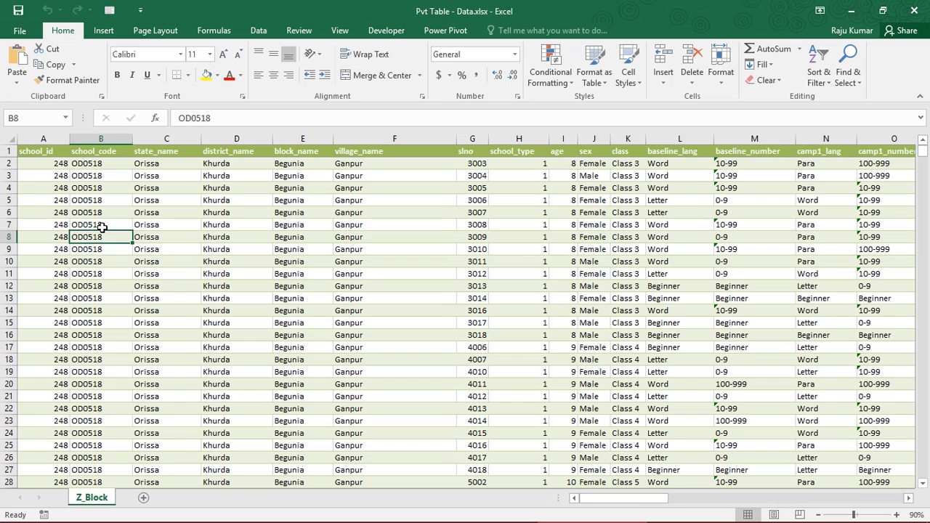
key("Right")
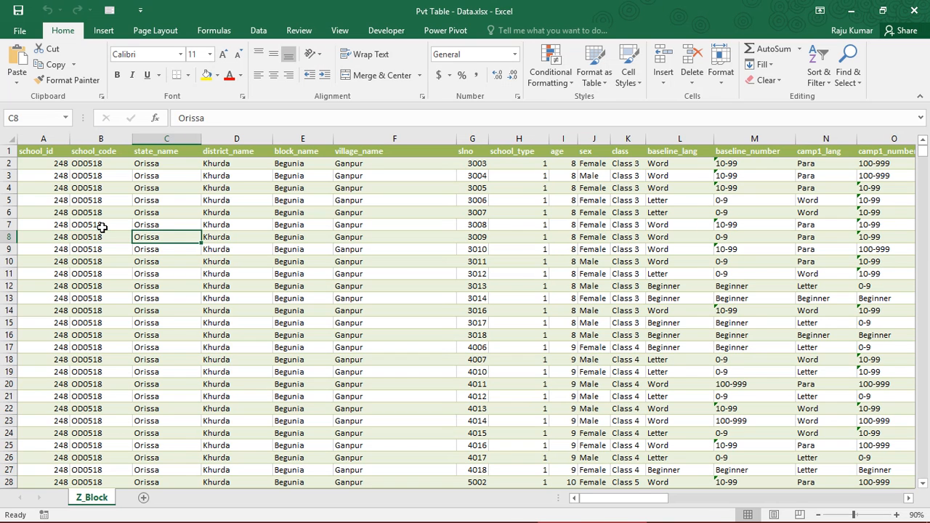
- Select the whole Z_Block data table and start creating a PivotTable from it
key("ctrl+a")
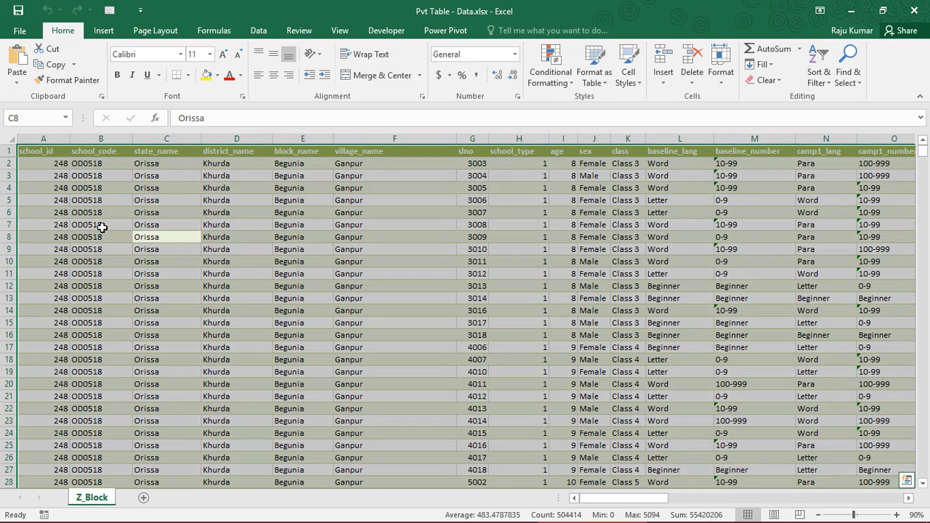
left_click(111, 33)
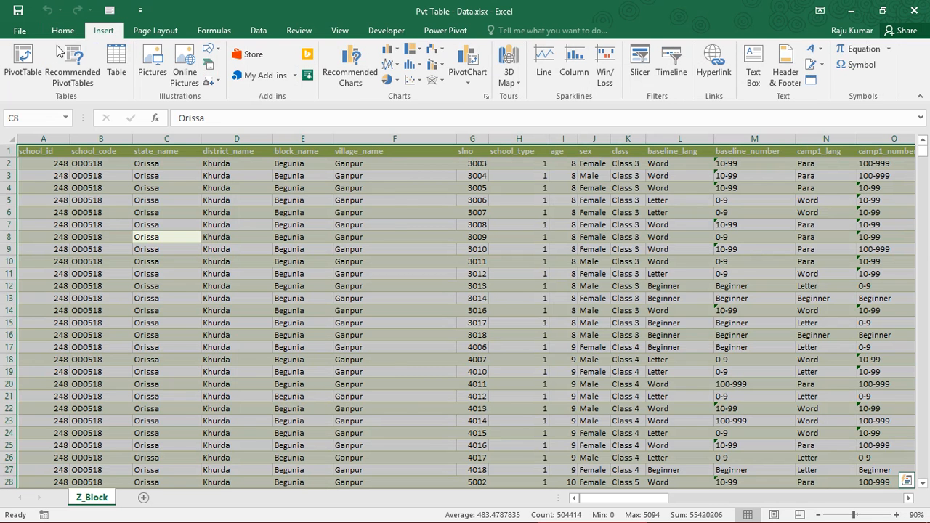
left_click(27, 64)
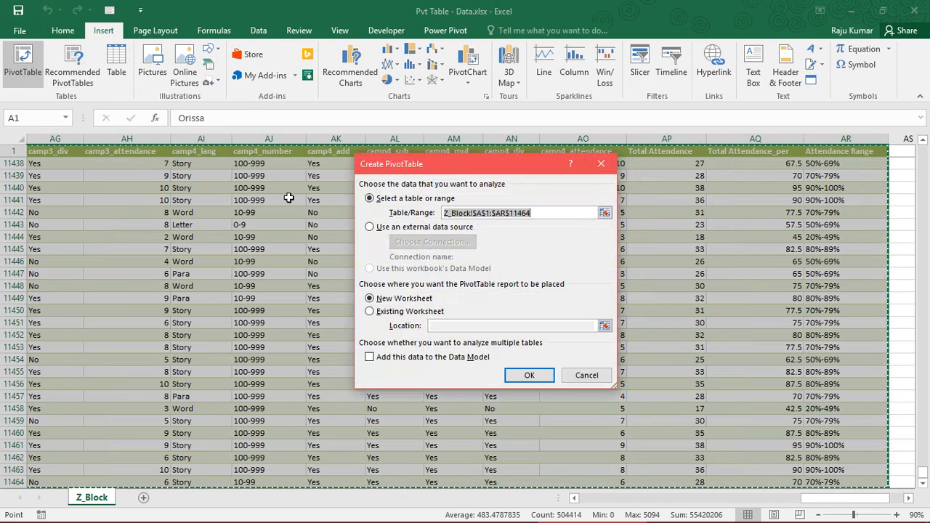
left_click_drag(456, 166, 488, 175)
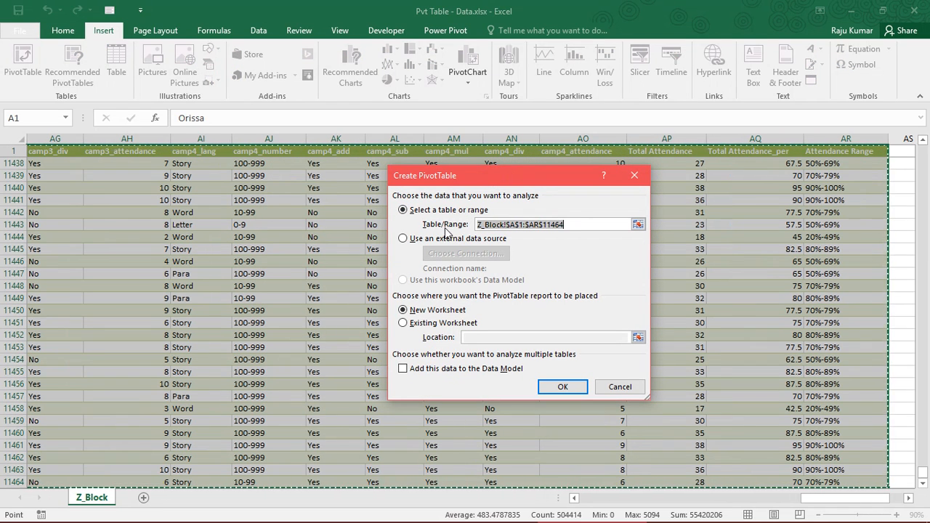
- Clear the PivotTable source range and reselect the full data as Z_Block!$A$1:$AR$11464
left_click(579, 224)
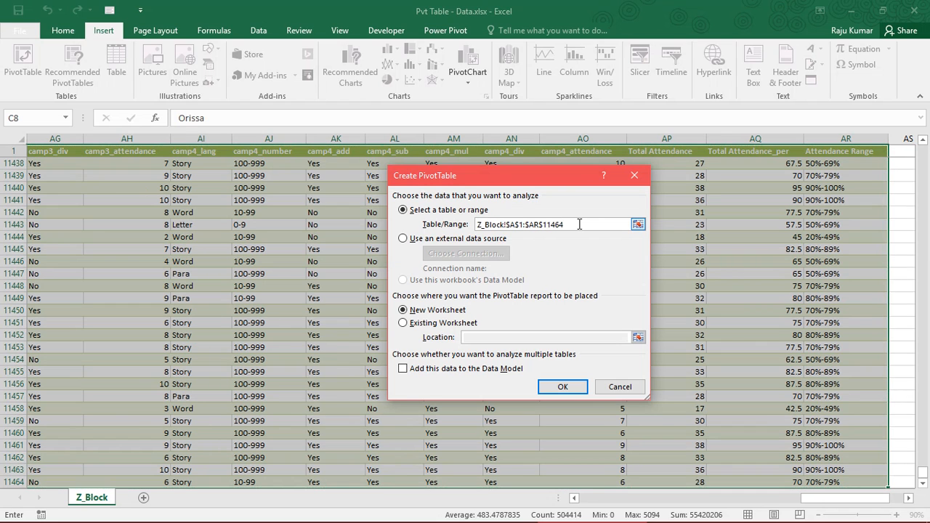
left_click_drag(579, 223, 476, 224)
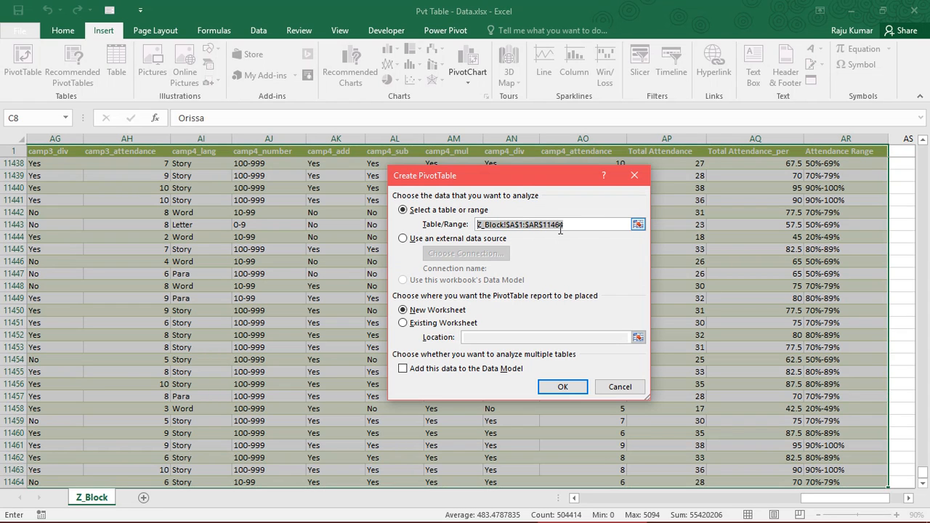
key("Delete")
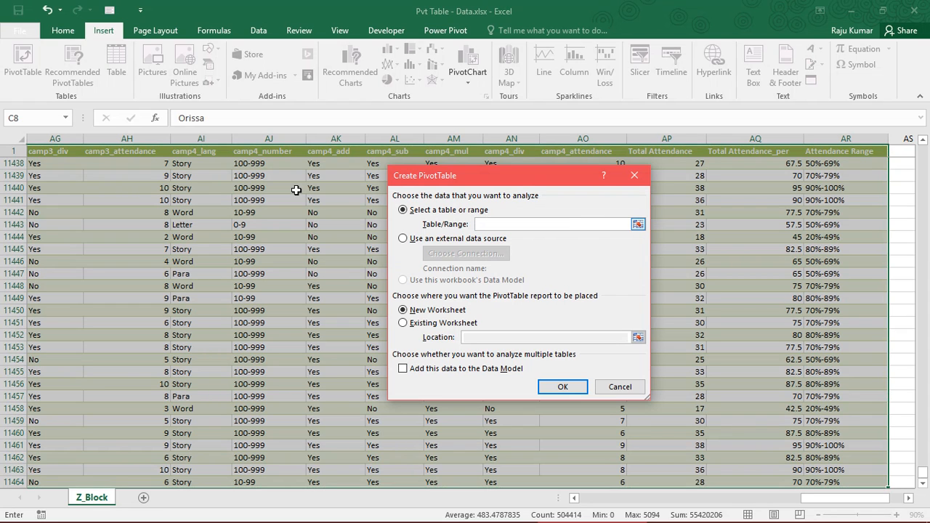
left_click(163, 150)
key("shift+Right")
key("shift+Right")
key("shift+Right")
key("shift+Right")
key("shift+Right")
key("shift+Right")
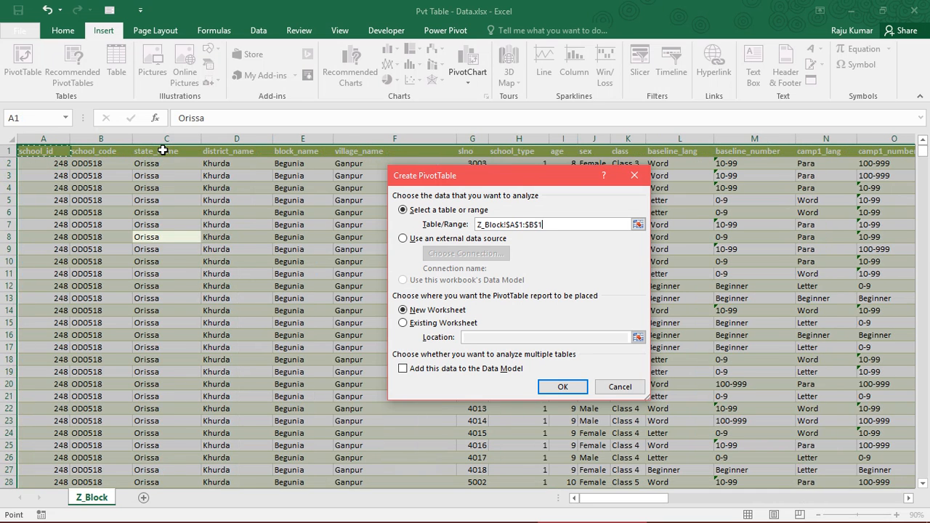
key("shift+Right")
key("shift+Right")
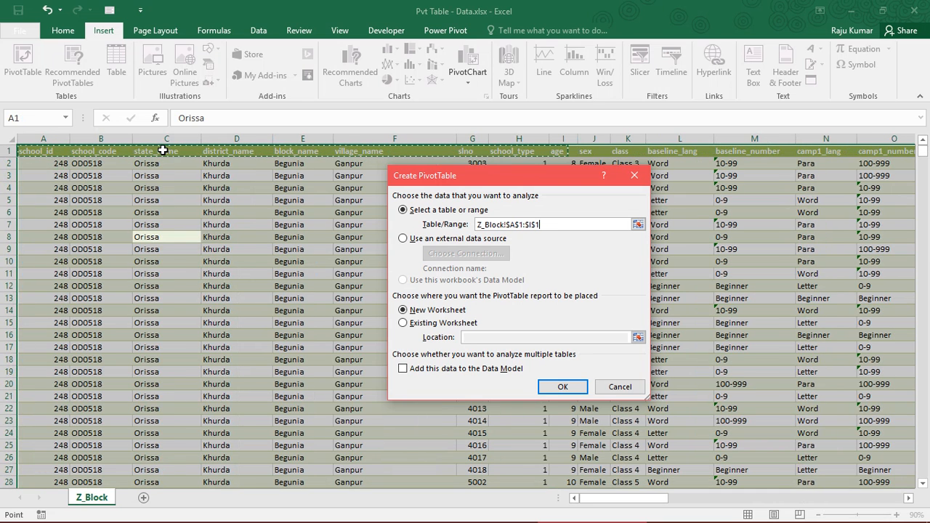
key("shift+Right")
key("shift+Right")
key("shift+Down")
key("shift+Down")
key("shift+Down")
key("shift+Down")
key("shift+Down")
key("shift+Down")
key("shift+Down")
key("shift+Down")
key("shift+Right")
key("shift+Right")
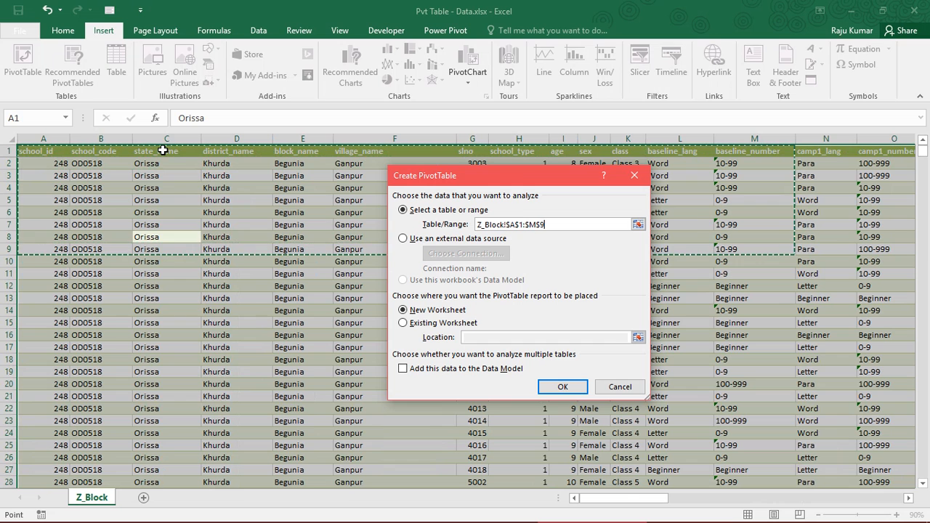
key("shift+Down")
key("shift+Down")
key("shift+Down")
key("shift+Down")
key("shift+Right")
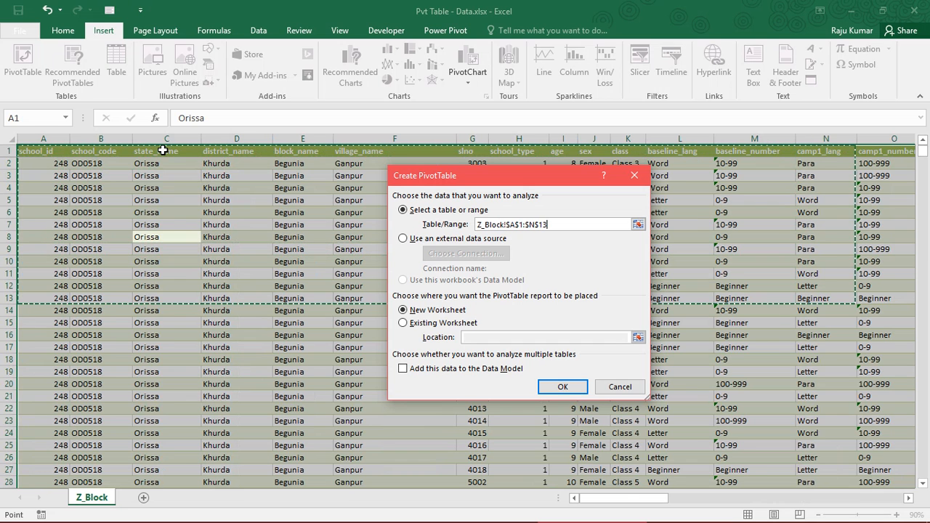
key("ctrl+shift+Down")
key("ctrl+shift+Right")
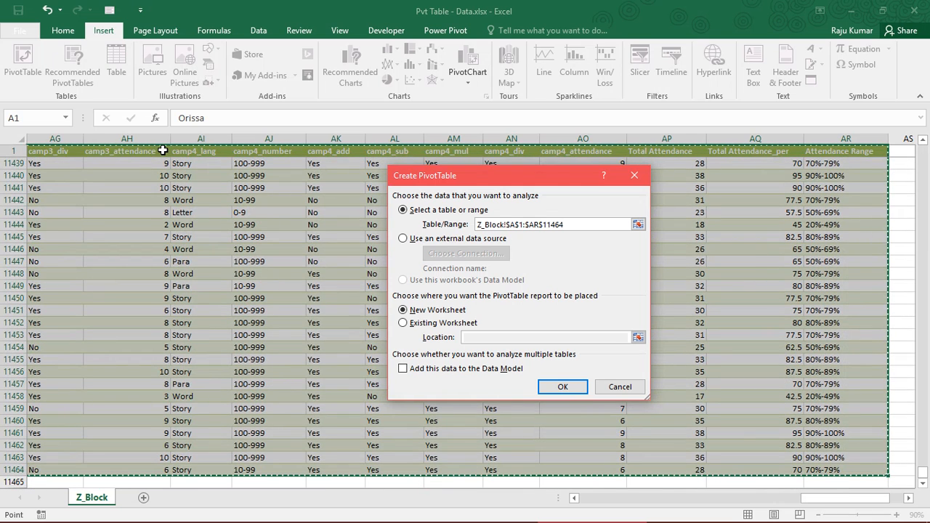
left_click(598, 225)
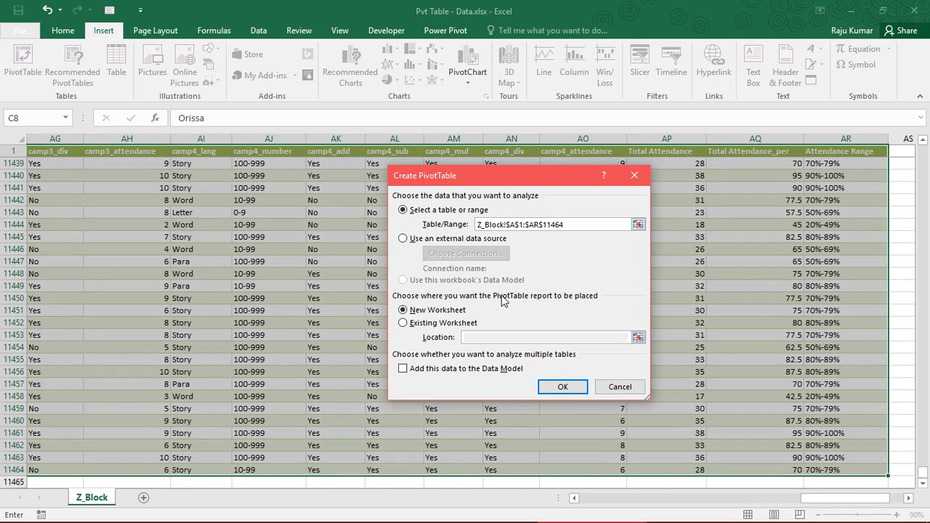
- Set the PivotTable location to the existing worksheet at Z_Block!$AU$11443
left_click(441, 326)
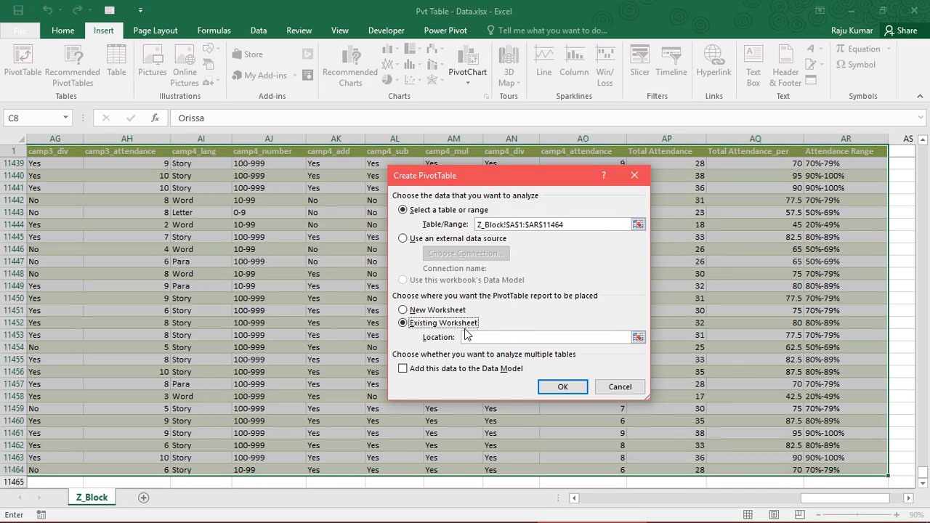
left_click(638, 336)
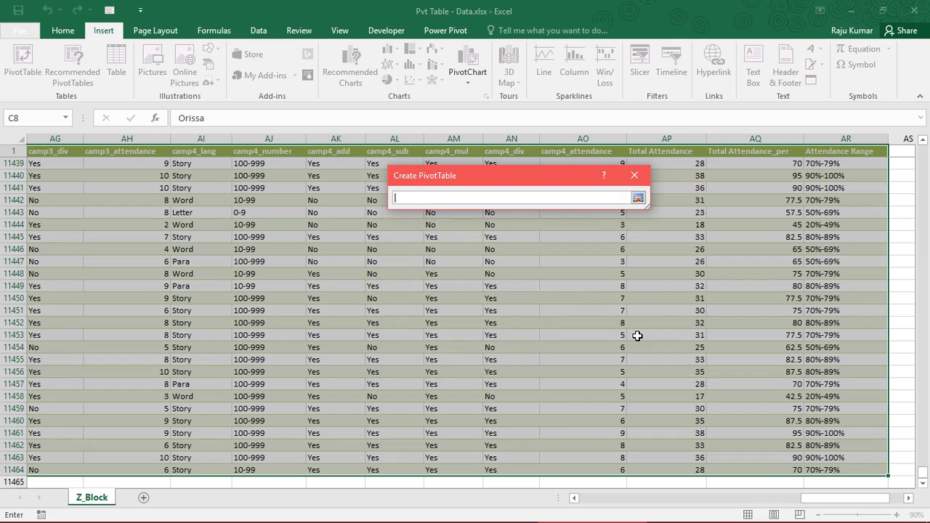
left_click(906, 235)
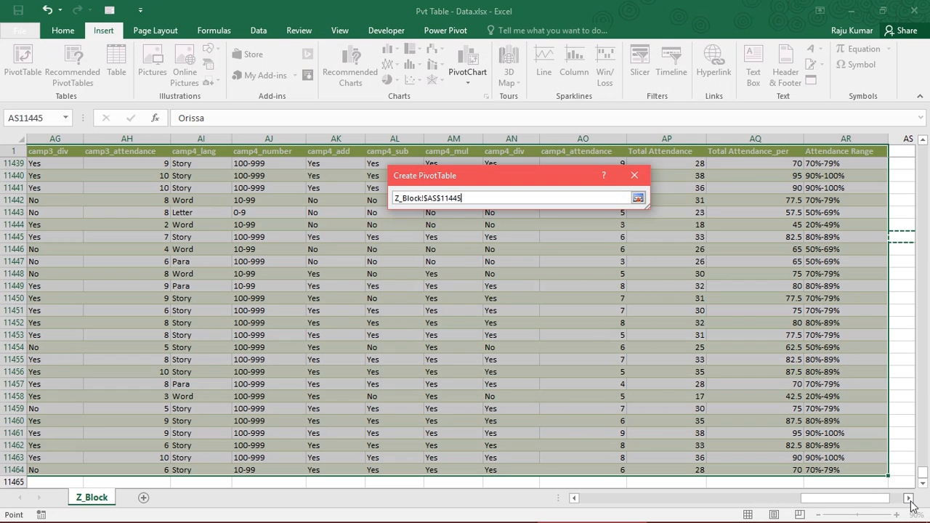
left_click(908, 499)
left_click(908, 498)
left_click(908, 498)
left_click(775, 273)
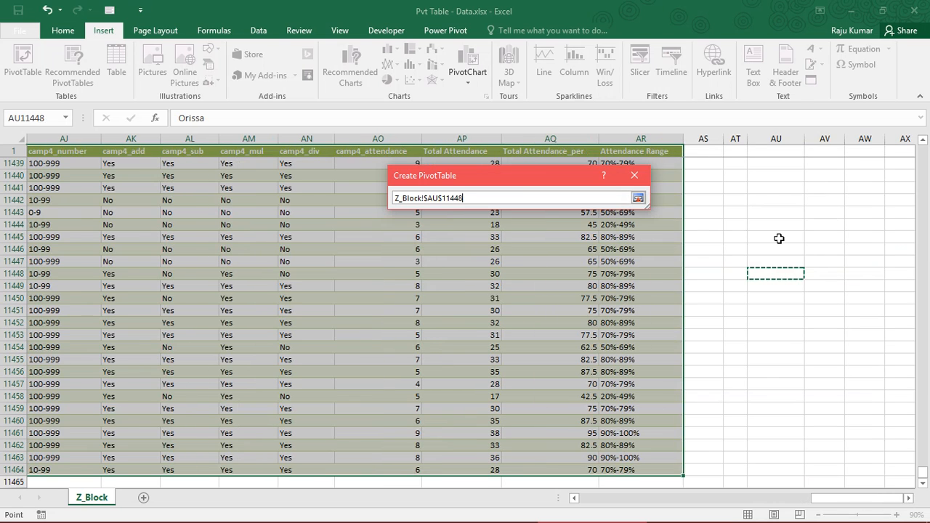
left_click(763, 210)
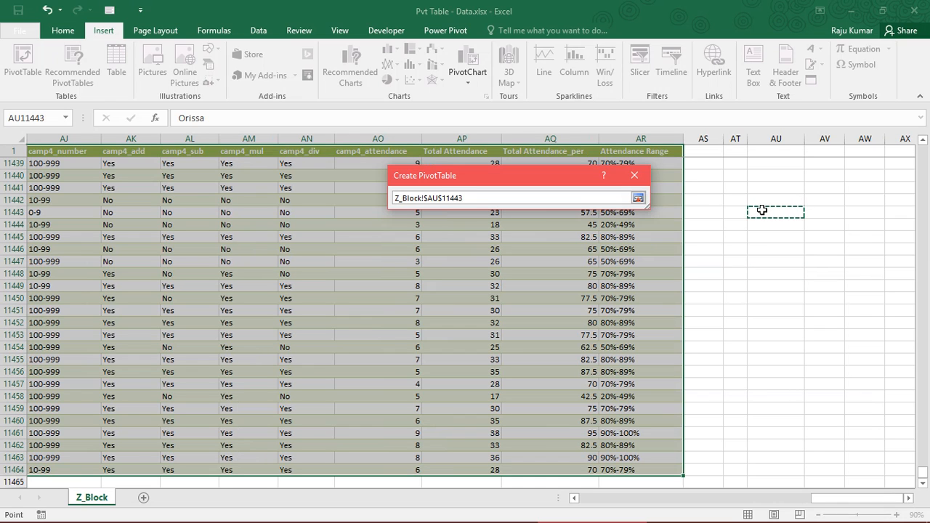
left_click(638, 197)
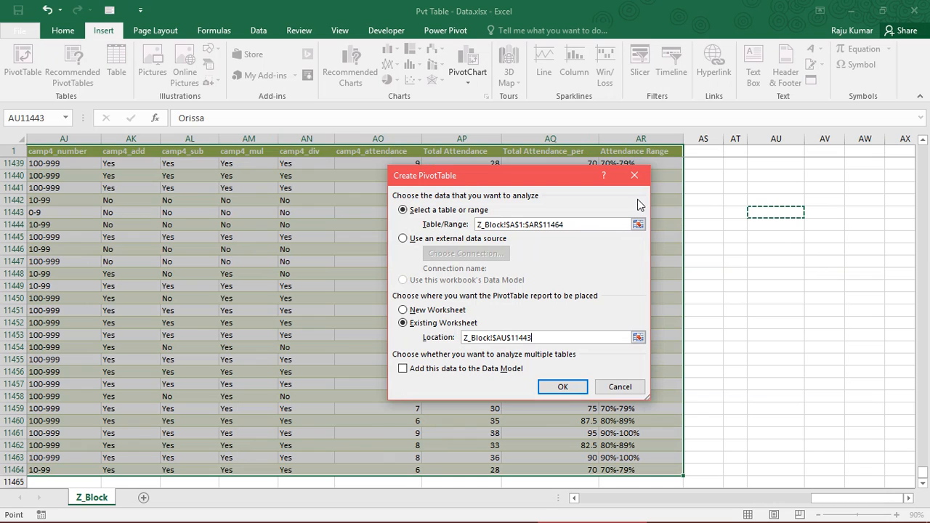
- Place the PivotTable report on a new worksheet, create it and select a cell inside the empty PivotTable
left_click(430, 311)
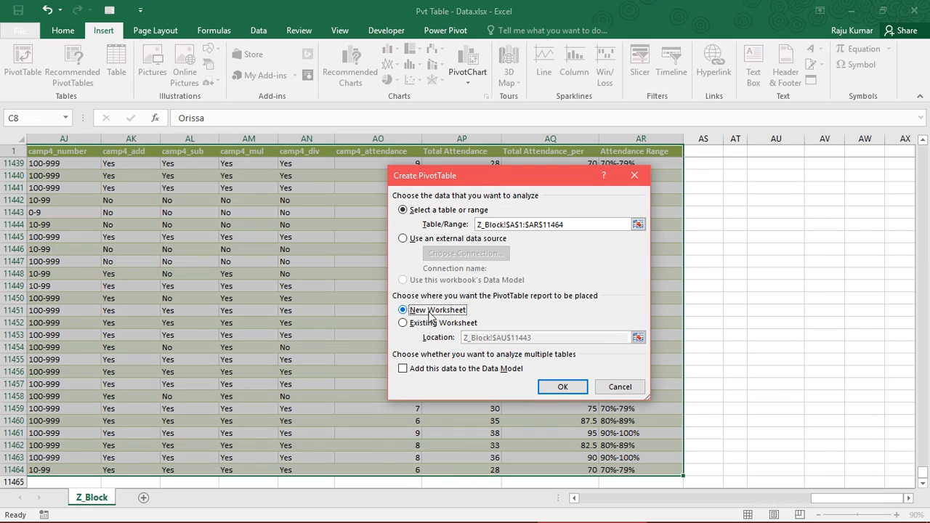
left_click(559, 387)
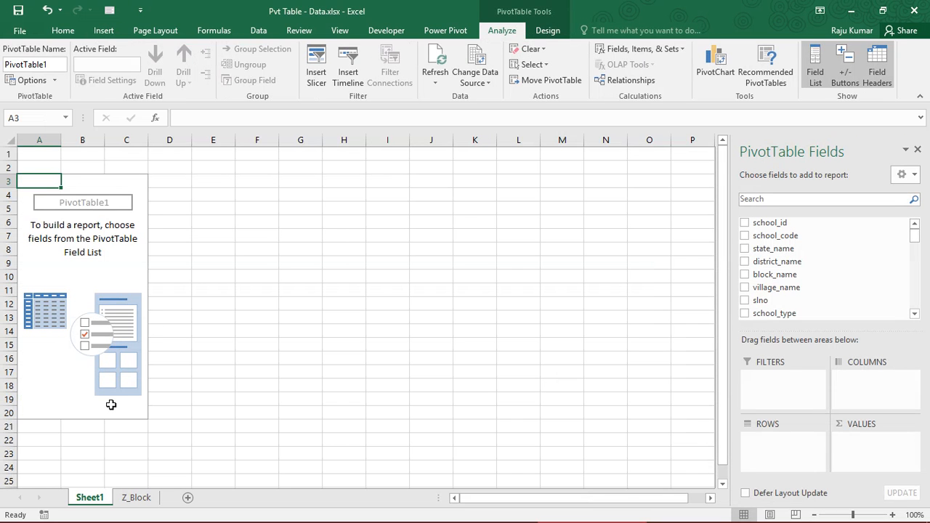
left_click(80, 315)
left_click(64, 241)
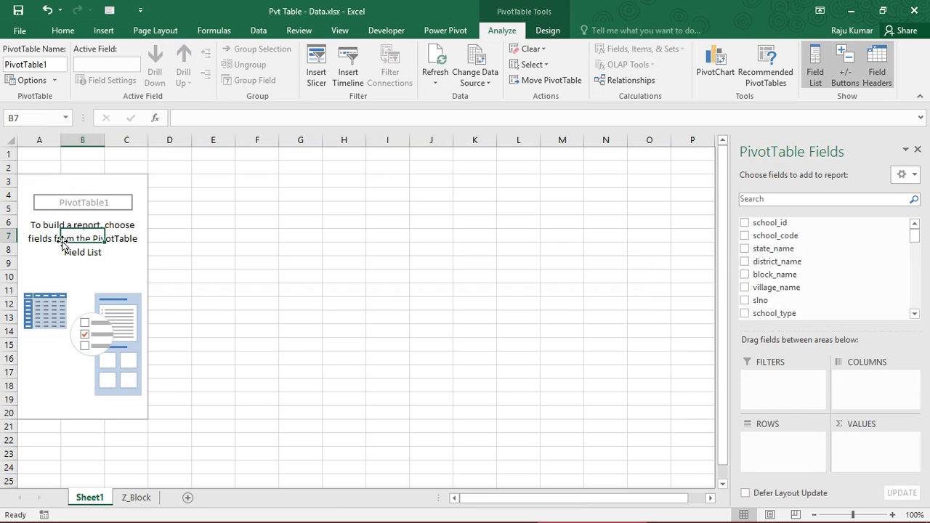
left_click(42, 193)
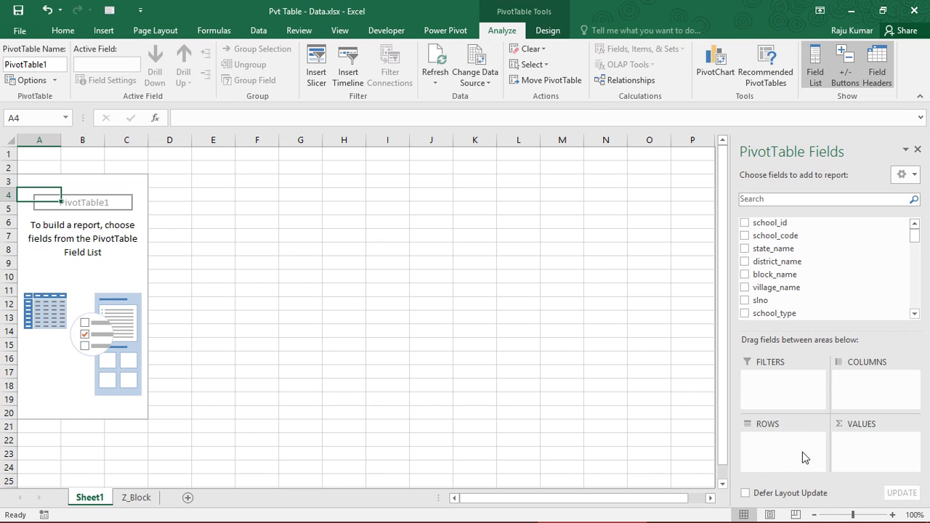
- Compare the PivotTable field list with the column headings from school_id to school_type on the Z_Block sheet
left_click(866, 449)
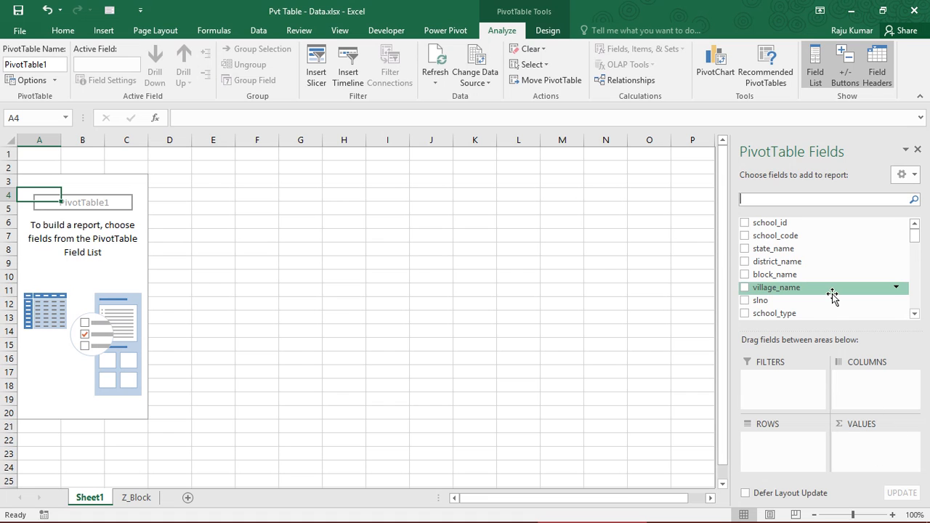
scroll(915, 235, "down", 2)
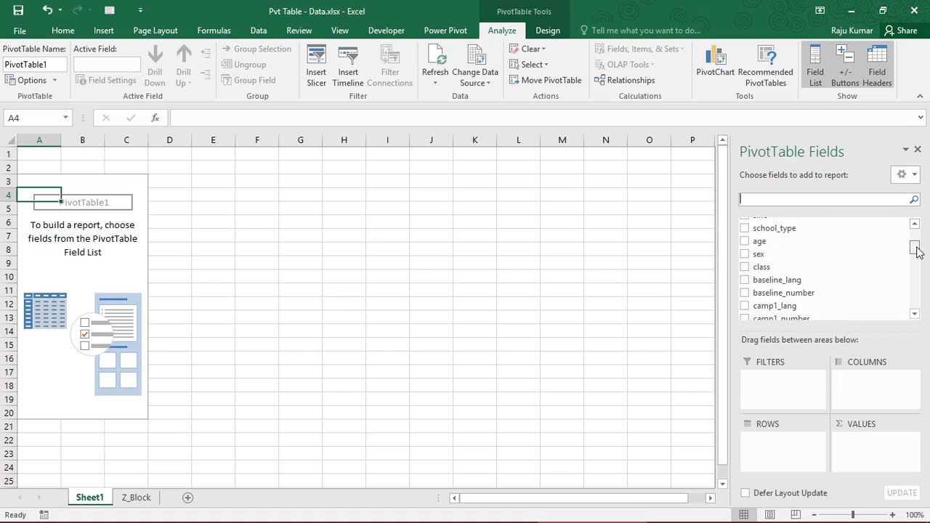
scroll(915, 234, "up", 2)
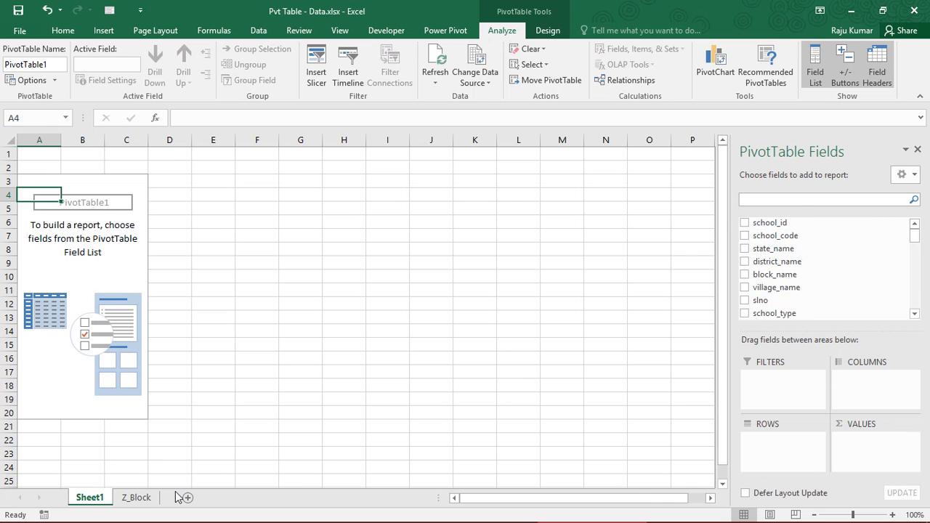
left_click(138, 498)
left_click(228, 236)
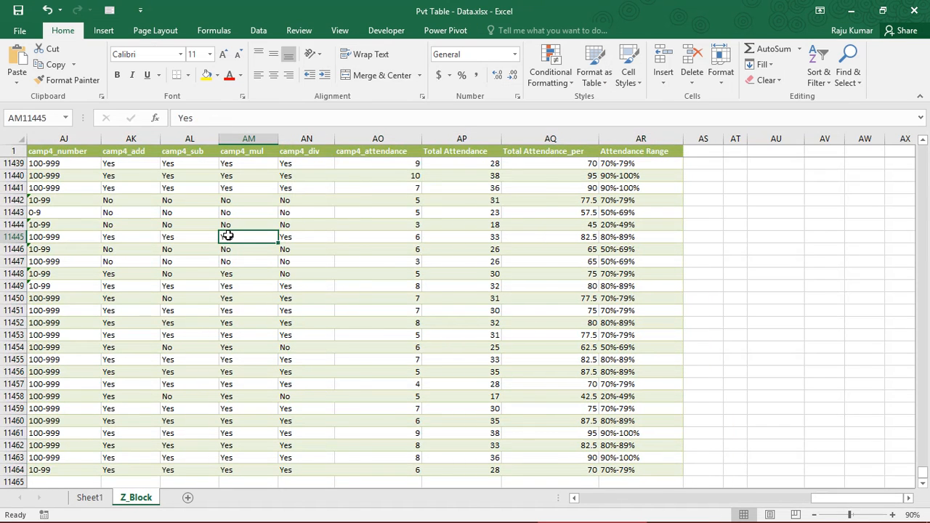
key("ctrl+Home")
key("Down")
key("Up")
key("Right")
key("Right")
key("Right")
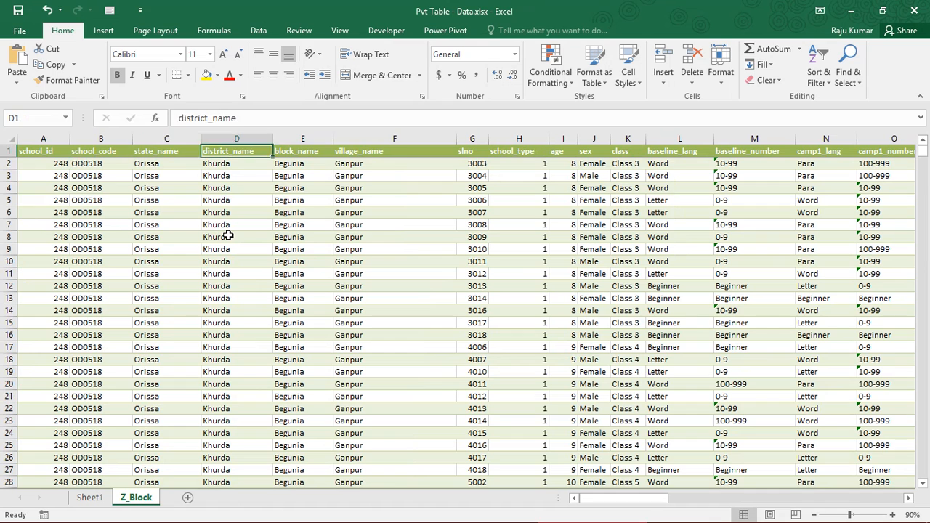
key("Right")
key("Right")
key("Right")
key("Right")
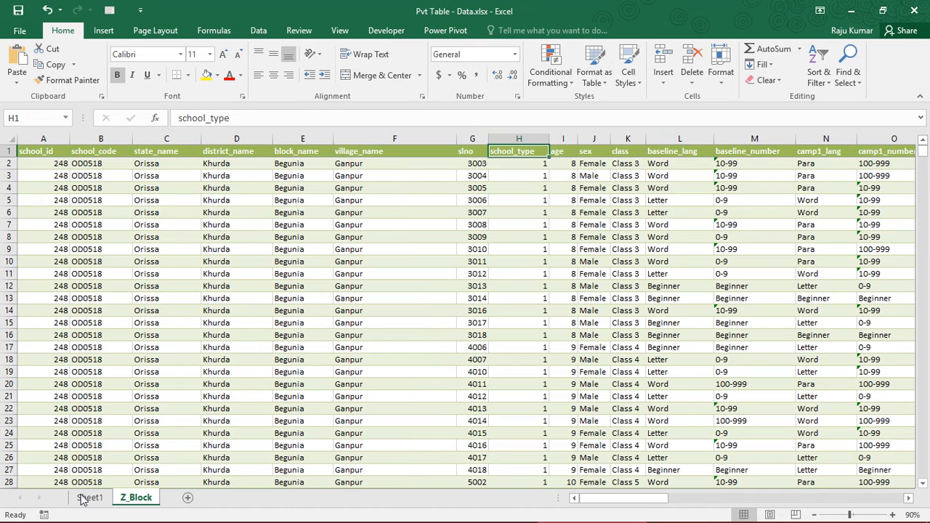
- Return to Sheet1 and add the state_name field to the PivotTable's Rows area
left_click(85, 498)
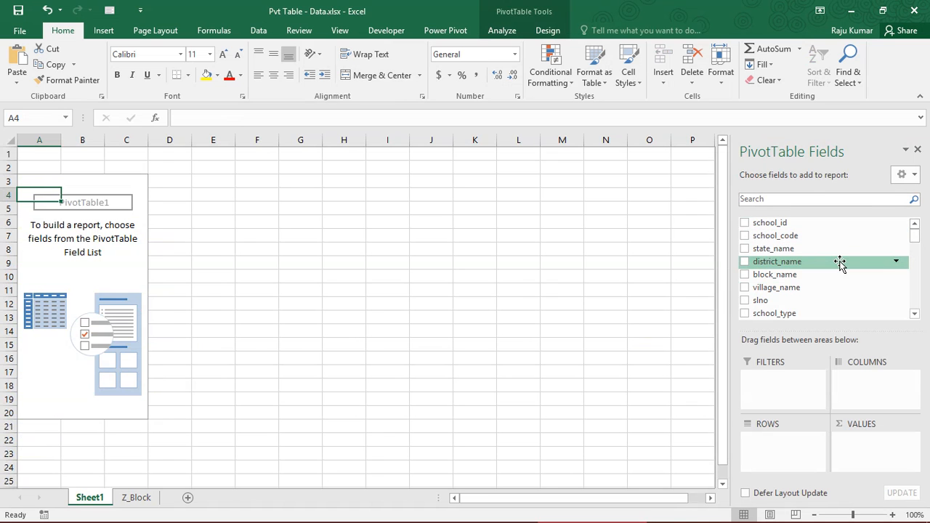
mouse_move(914, 234)
left_mouse_down()
mouse_move(917, 275)
mouse_move(917, 236)
left_mouse_up()
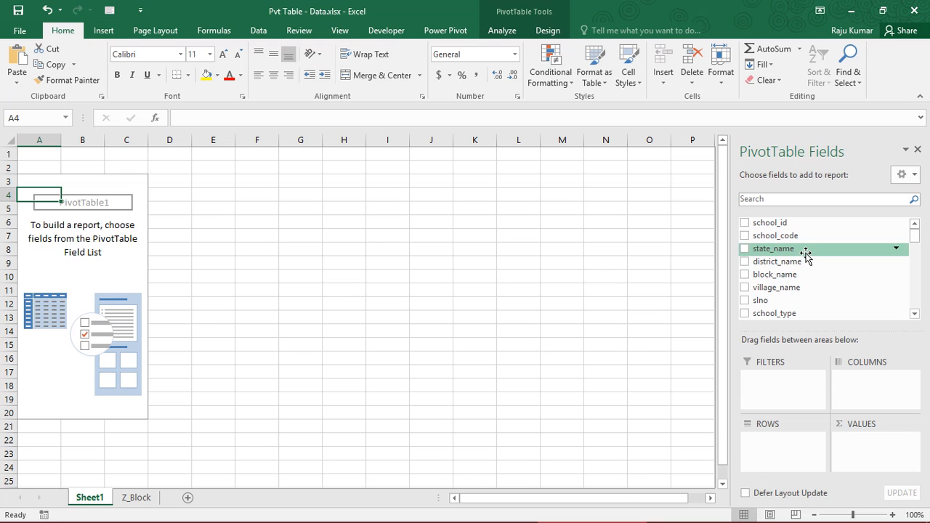
left_click_drag(806, 253, 789, 455)
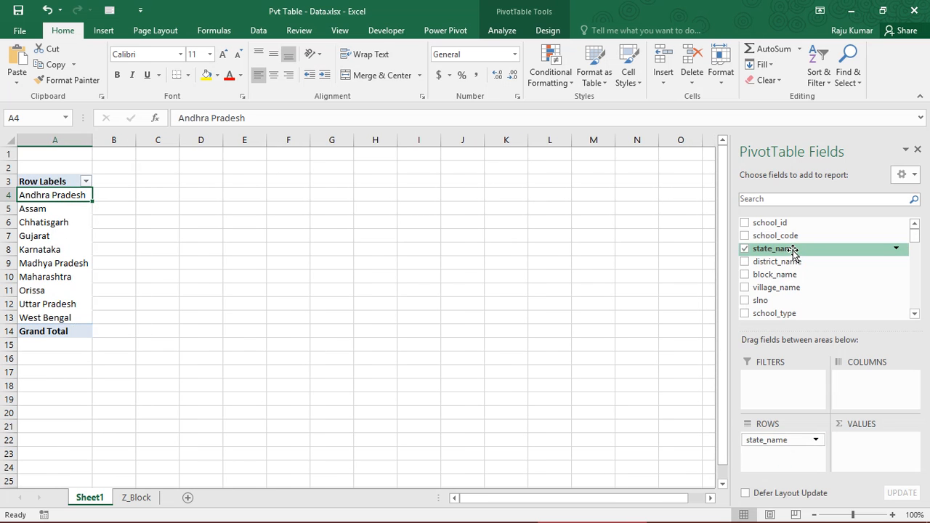
- Compare the state_name column on the Z_Block sheet with the state row labels in the PivotTable on Sheet1
left_click(136, 497)
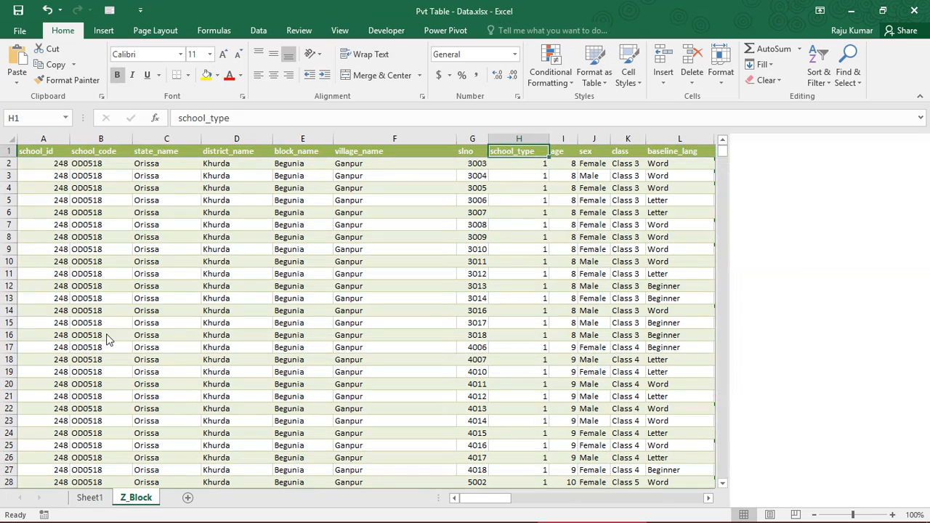
left_click(82, 228)
left_click(165, 138)
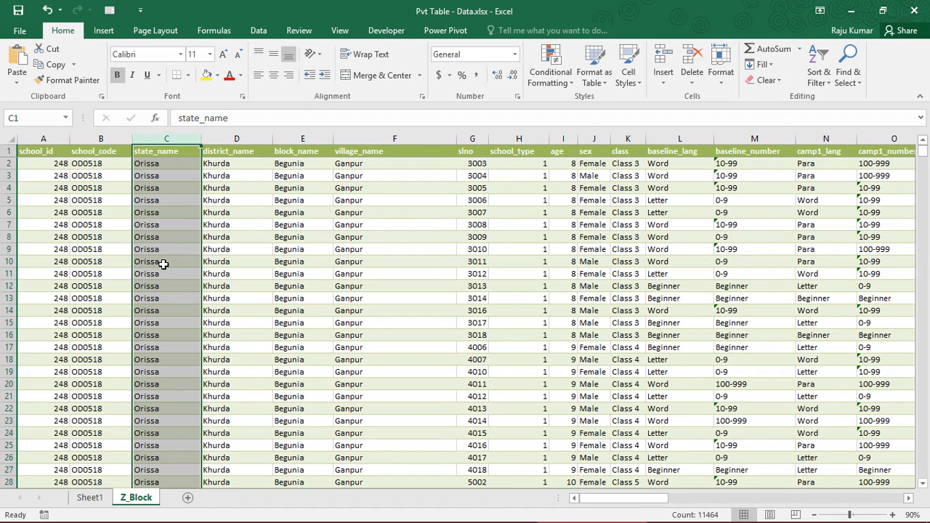
left_click(89, 496)
left_click(53, 249)
left_click(45, 208)
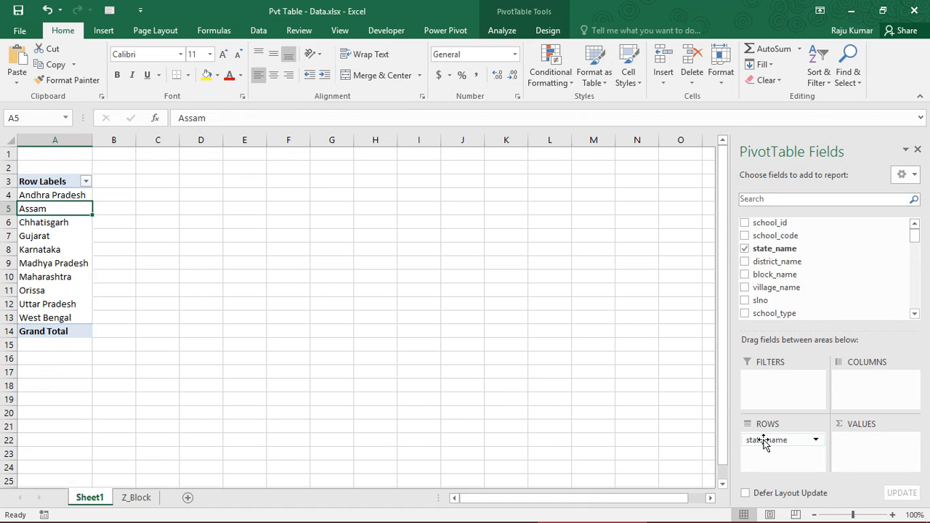
- Try the state_name field in the Columns area to compare both layouts, and return it to Rows
left_click_drag(763, 441, 867, 389)
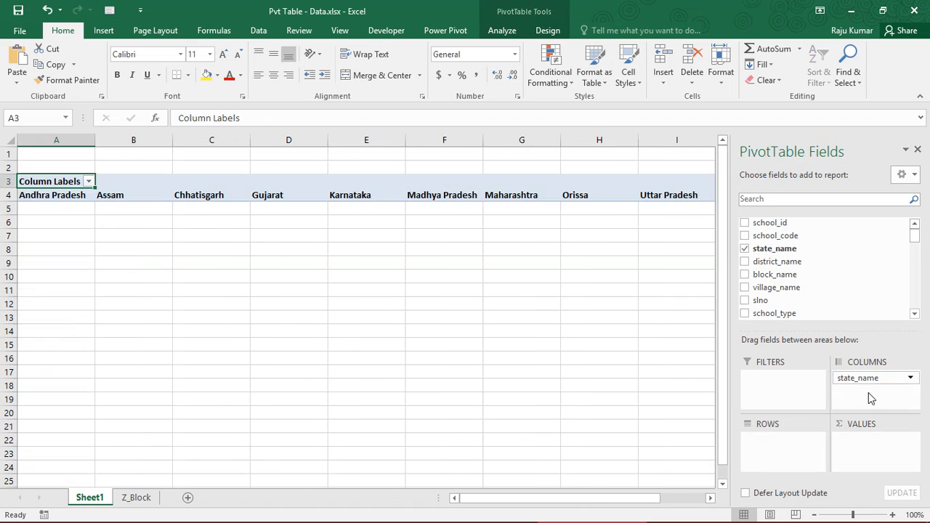
left_click_drag(72, 195, 529, 194)
left_click_drag(849, 385, 763, 441)
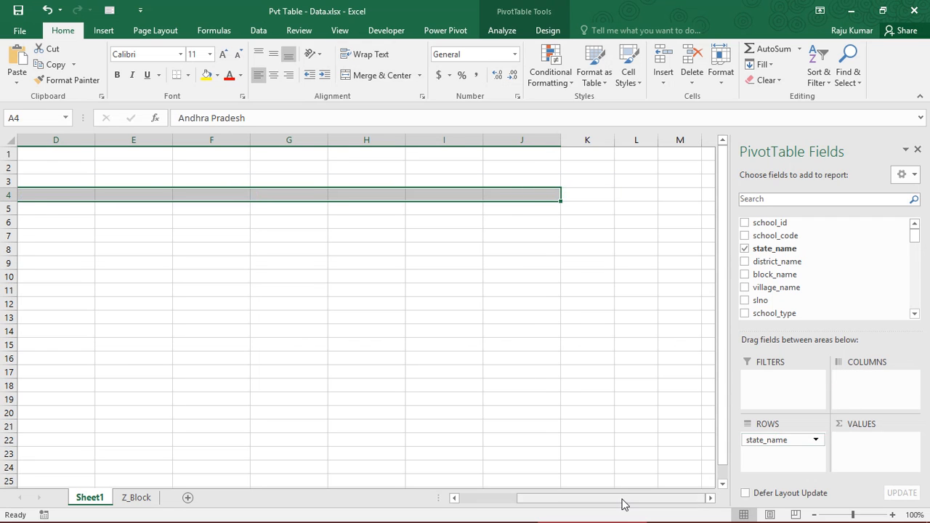
left_click_drag(620, 500, 498, 498)
left_click(44, 226)
left_click(44, 198)
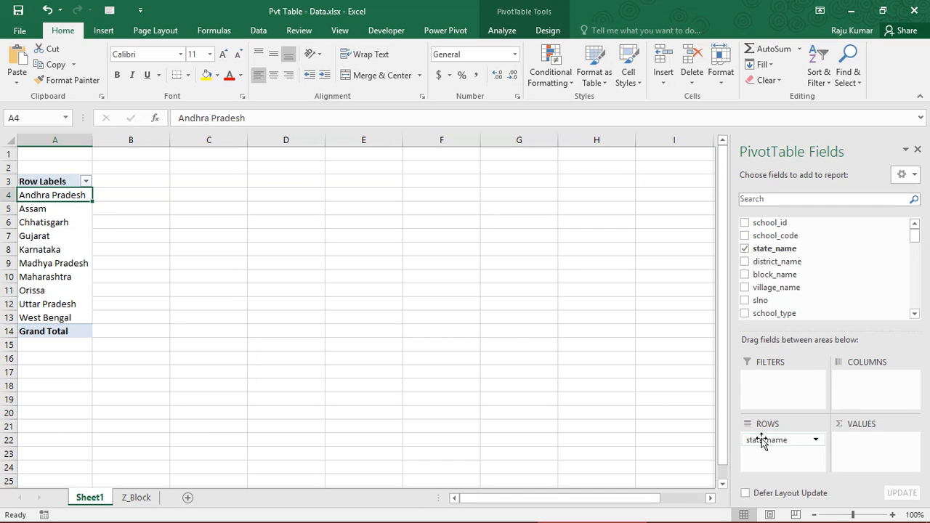
left_click_drag(763, 443, 857, 405)
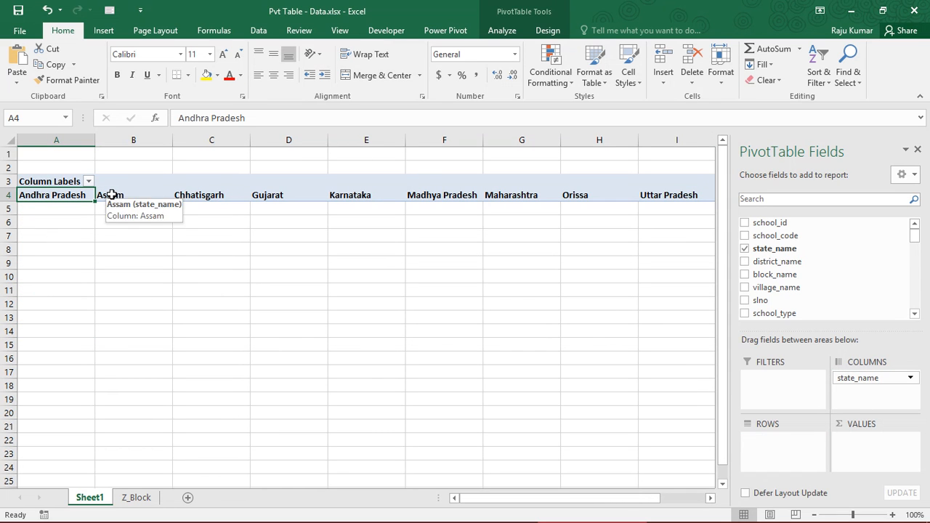
left_click_drag(843, 376, 795, 457)
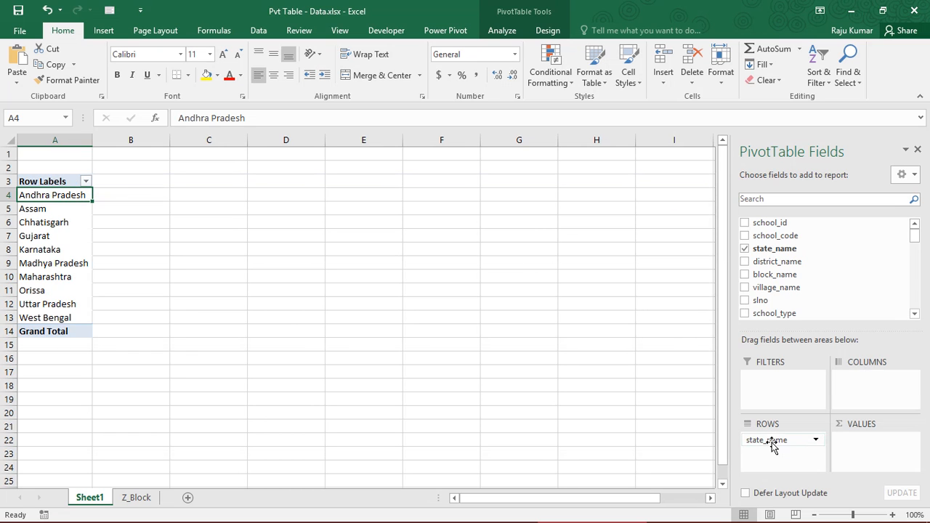
- Add the class field to the Columns area and review the class column labels against the state row labels
left_click(873, 388)
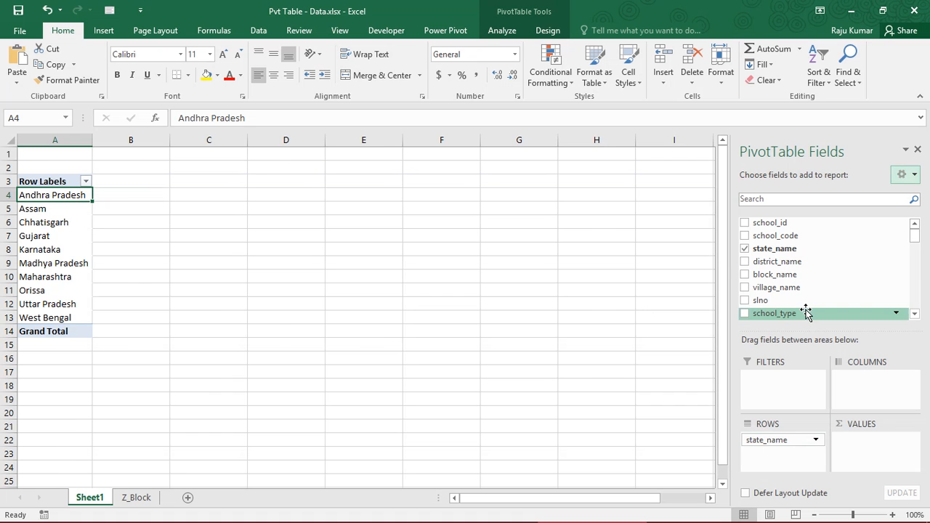
left_click(914, 314)
left_click(913, 313)
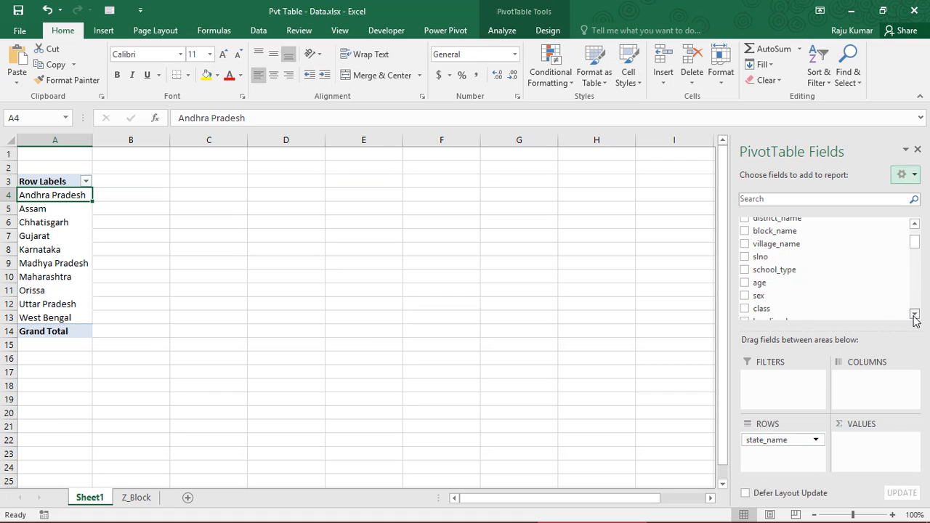
left_click(913, 314)
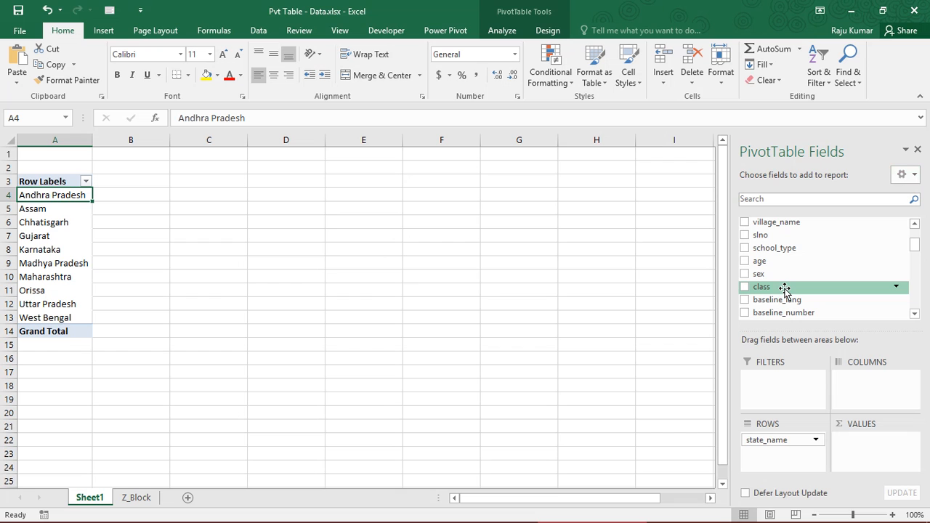
left_click_drag(784, 288, 868, 390)
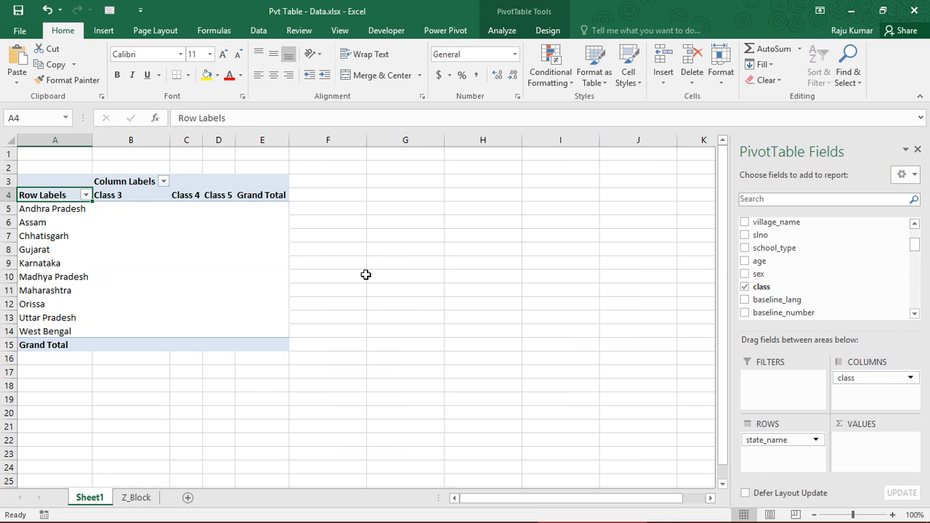
left_click_drag(115, 190, 222, 194)
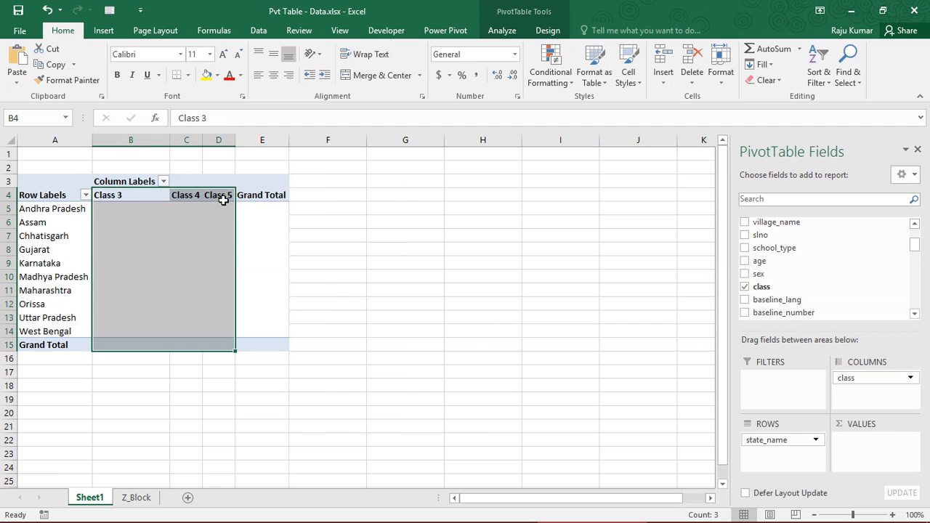
left_click_drag(47, 209, 67, 342)
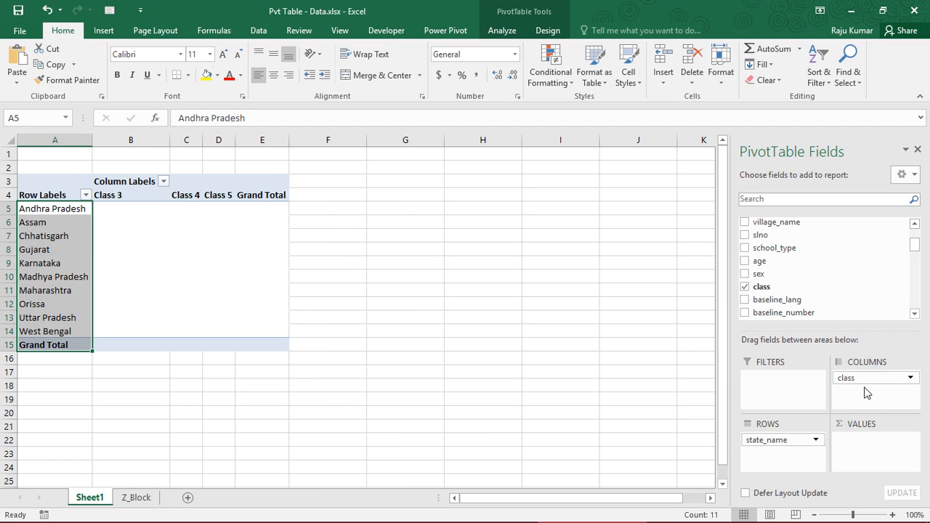
- Move the class field from Columns to Rows below state_name and check the nested state groups
left_click_drag(803, 379, 793, 470)
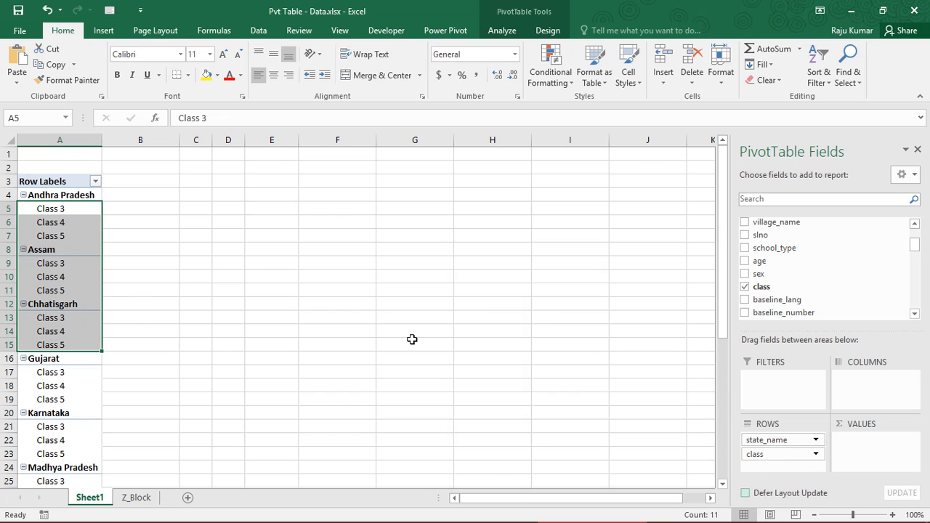
left_click(53, 195)
left_click(61, 249)
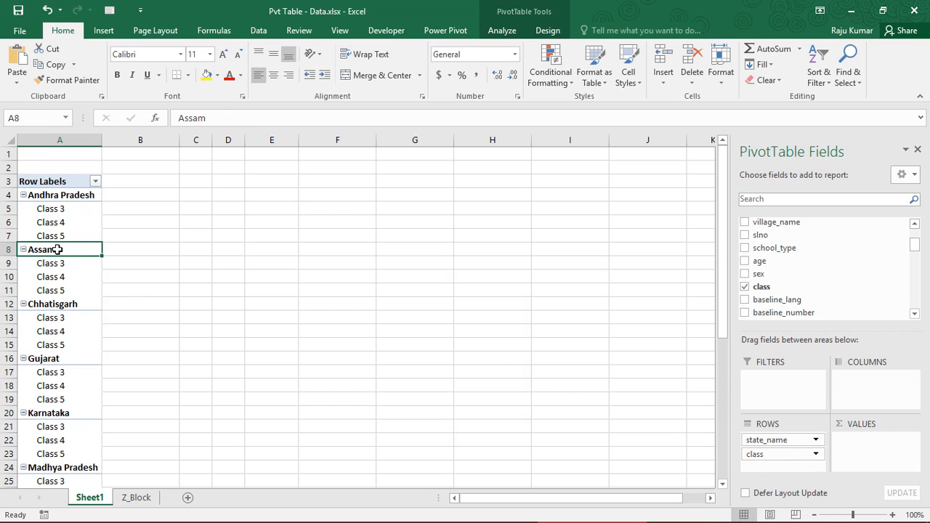
- Review the class labels nested under the states, and move the class field from Rows to the Columns area
left_click_drag(56, 211, 56, 292)
left_click_drag(56, 330, 59, 348)
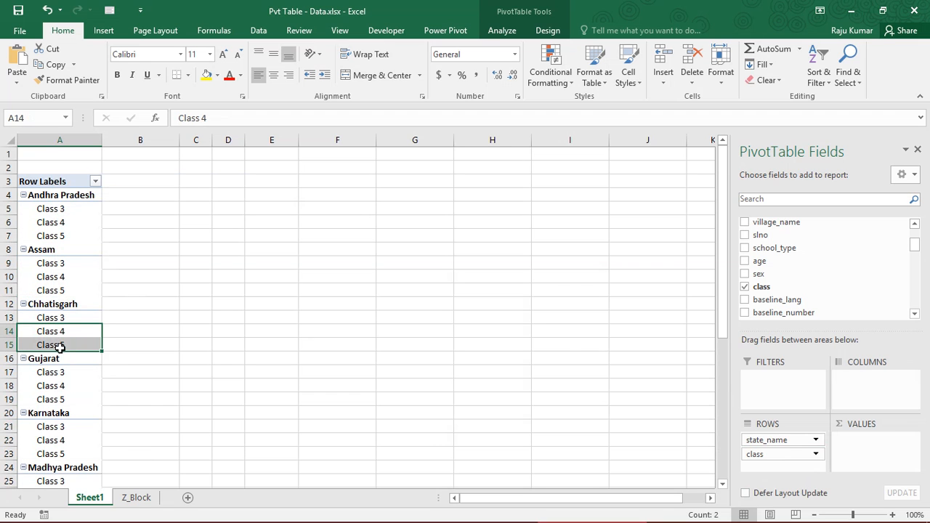
left_click_drag(770, 454, 873, 398)
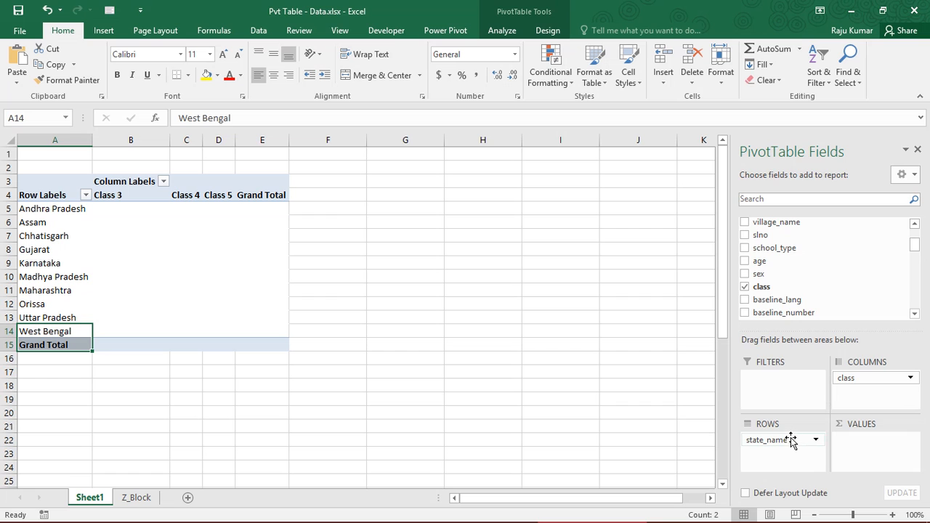
- Remove the state_name field from the PivotTable, move class from Columns to Rows, and review the class row labels
left_click_drag(797, 444, 801, 442)
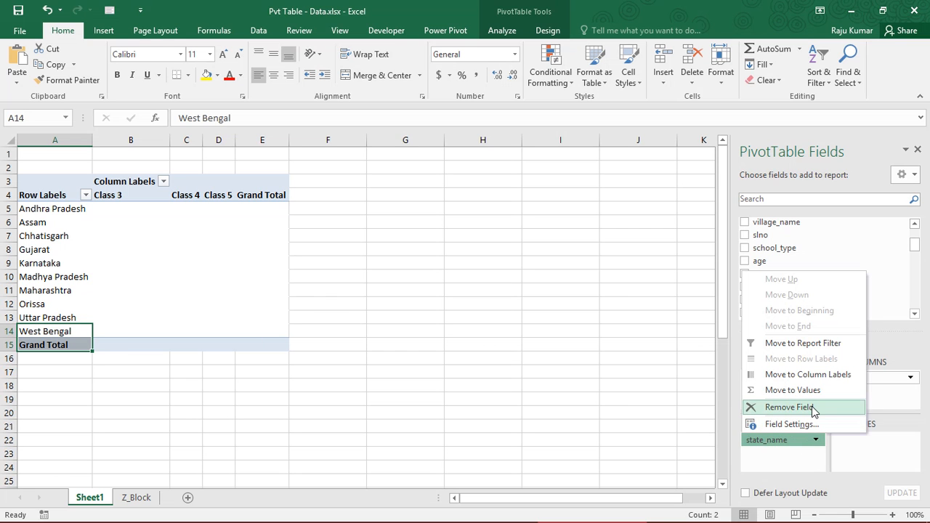
left_click(812, 409)
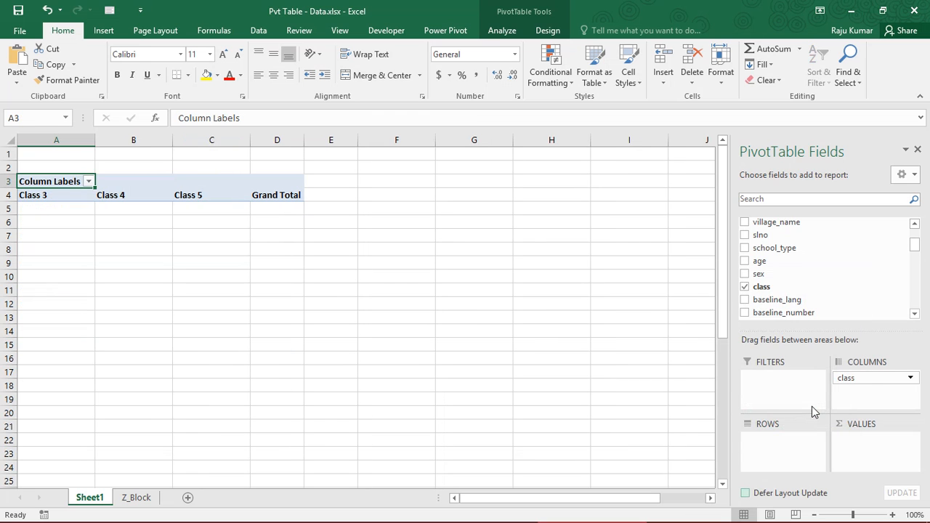
left_click_drag(876, 378, 811, 454)
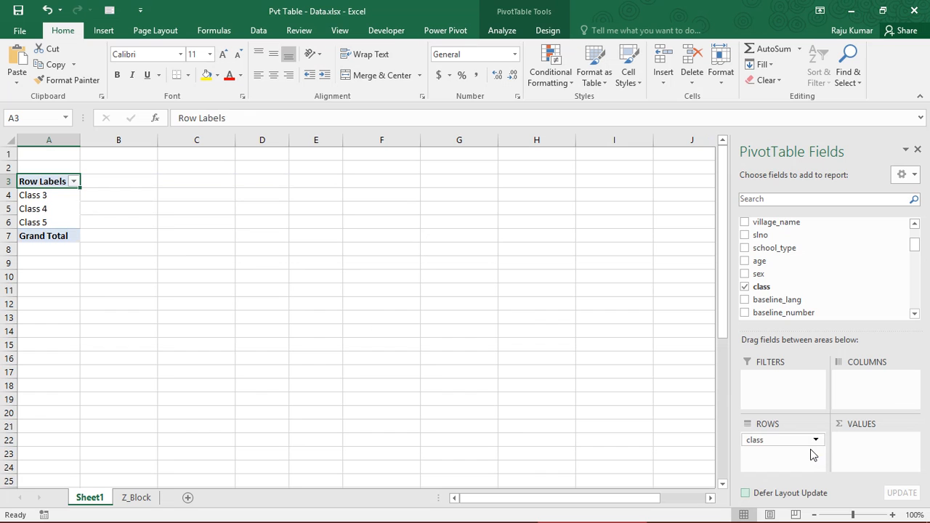
left_click(49, 209)
left_click(42, 187)
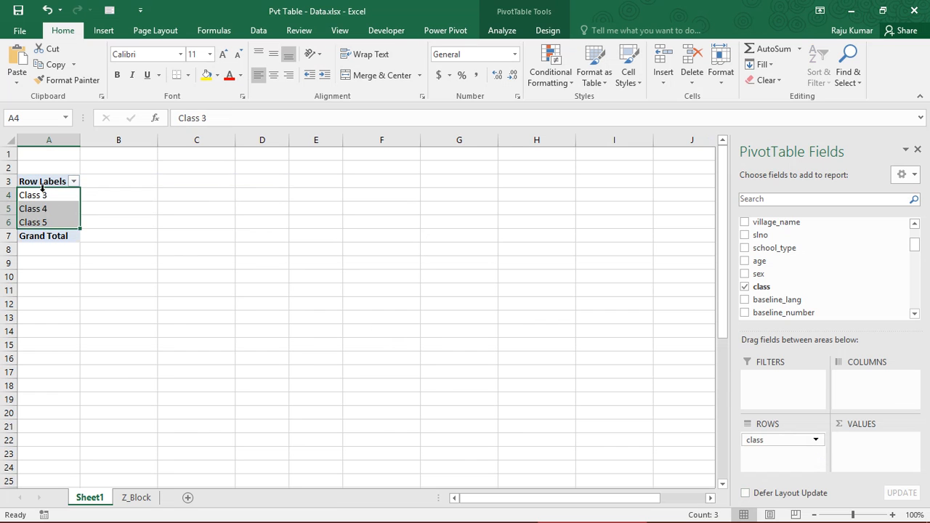
left_click(43, 196)
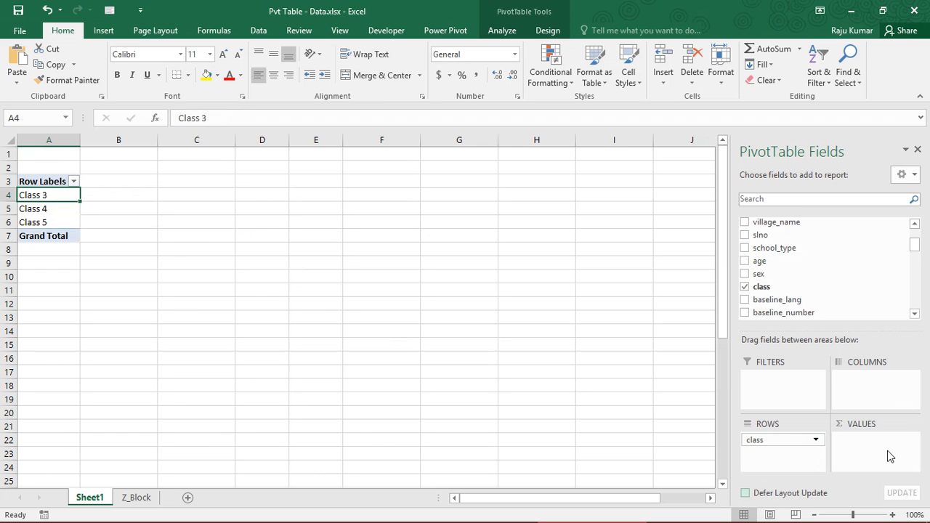
- On the Z_Block sheet, select the school_id data from A2 down to the last record to gauge the number of records
left_click(136, 497)
left_click(328, 204)
key("ctrl+Up")
key("Left")
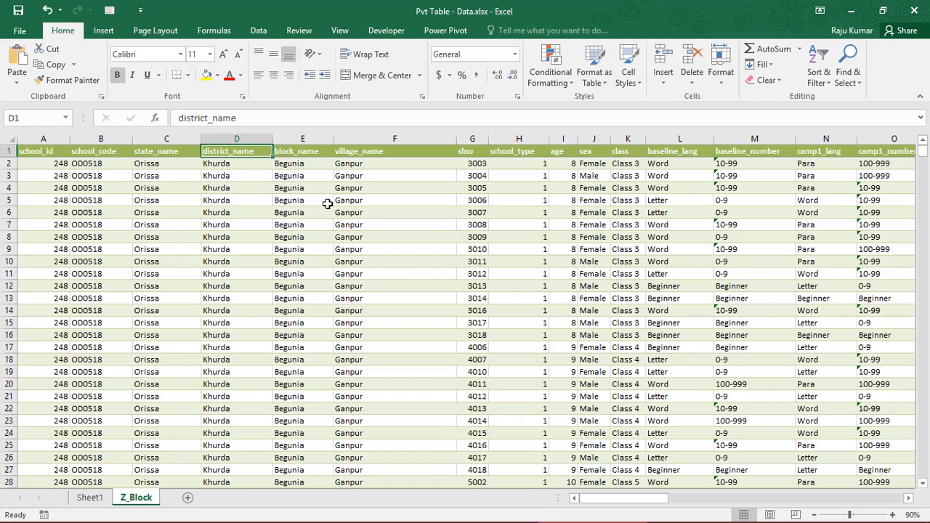
key("ctrl+Left")
key("Down")
key("Down")
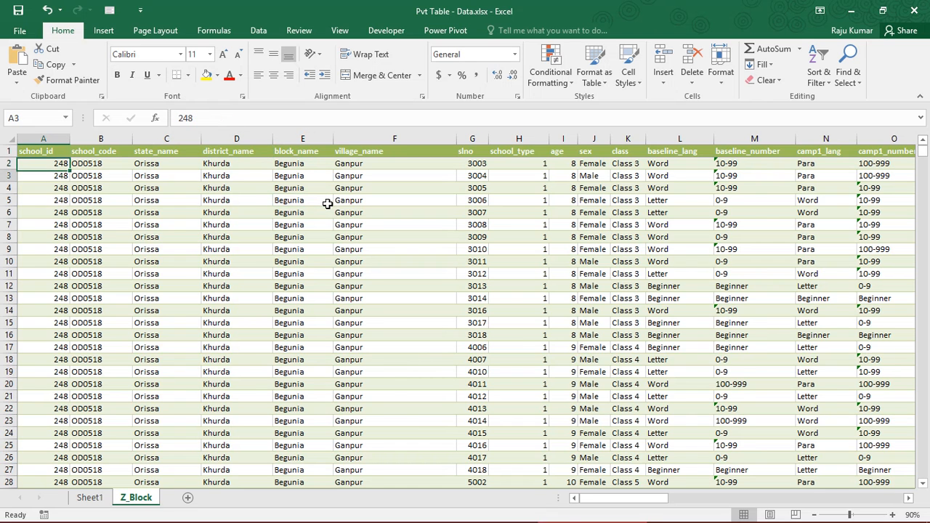
key("Up")
key("ctrl+shift+Down")
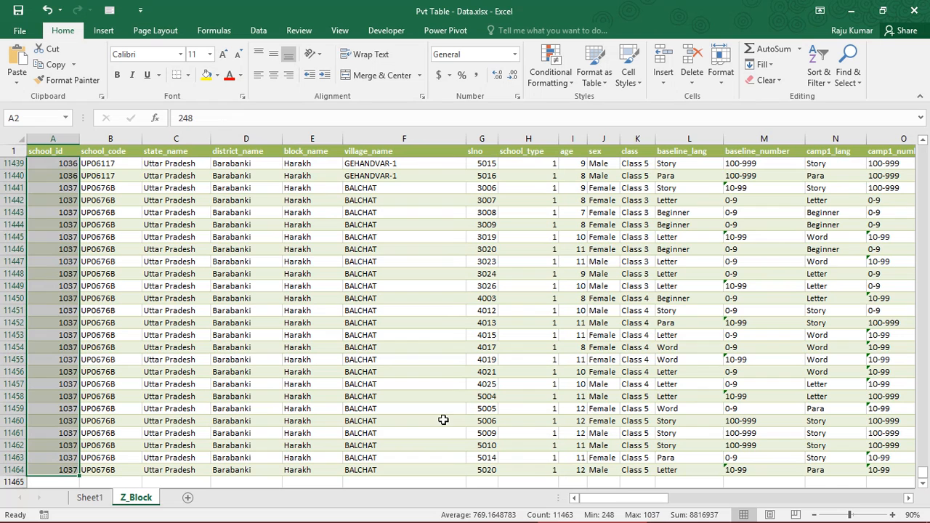
- Check the class row labels on Sheet1 and the blank cells beside them that lack values
left_click(90, 498)
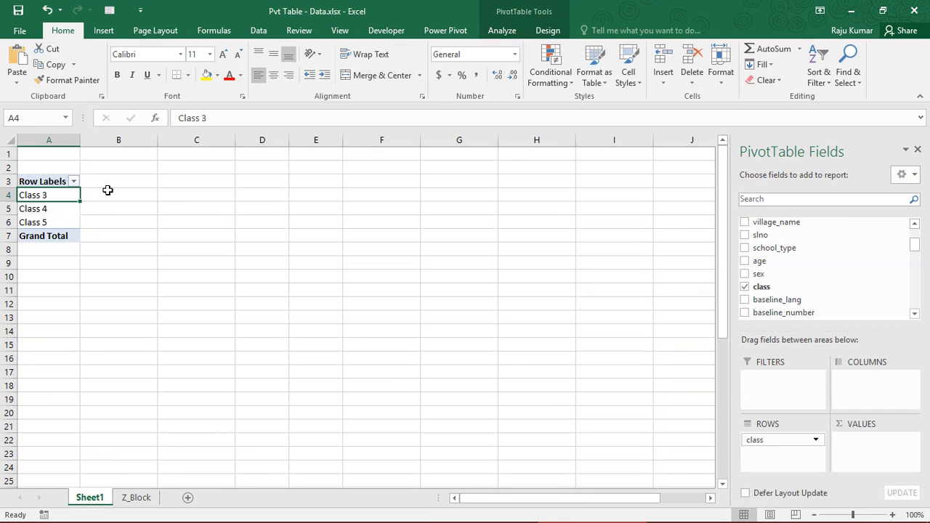
left_click(109, 192)
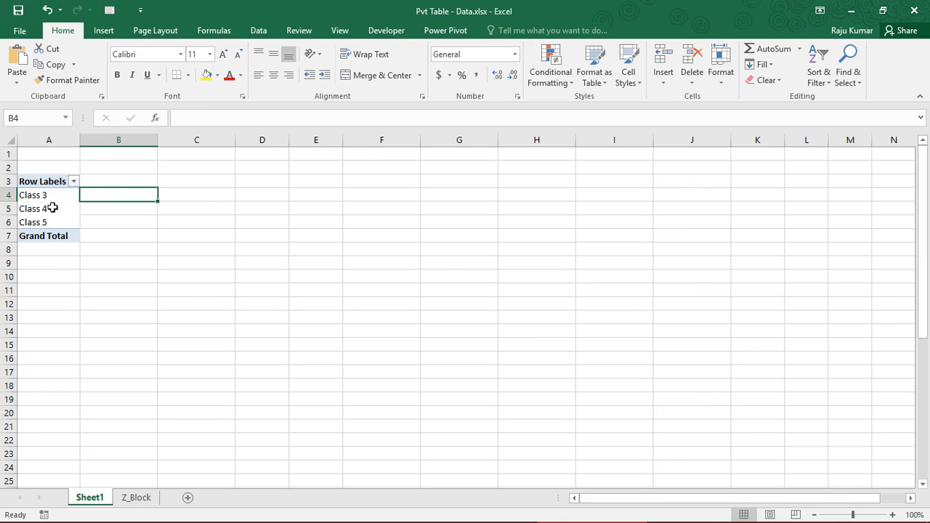
left_click(53, 208)
left_click(117, 206)
left_click(106, 223)
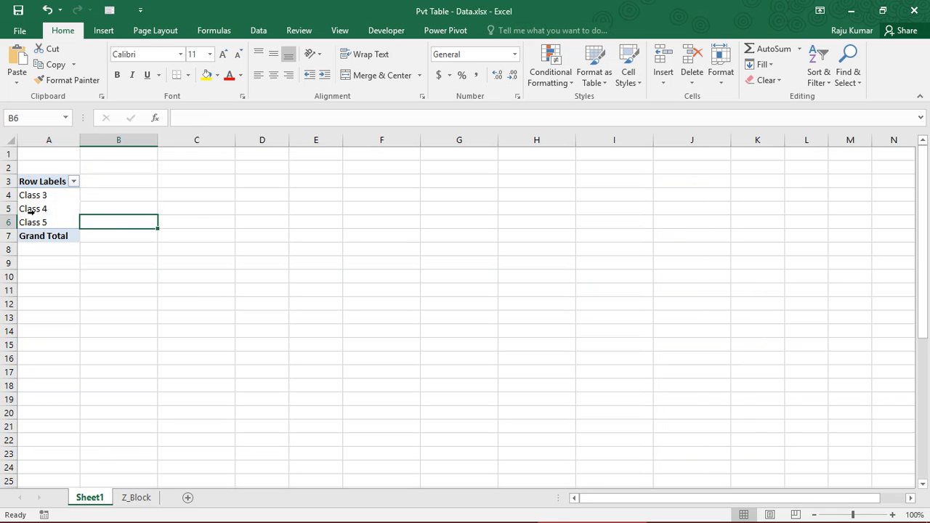
left_click(22, 211)
- Examine the class column on the Z_Block sheet and the student serial numbers in the first rows of the slno column
left_click(136, 498)
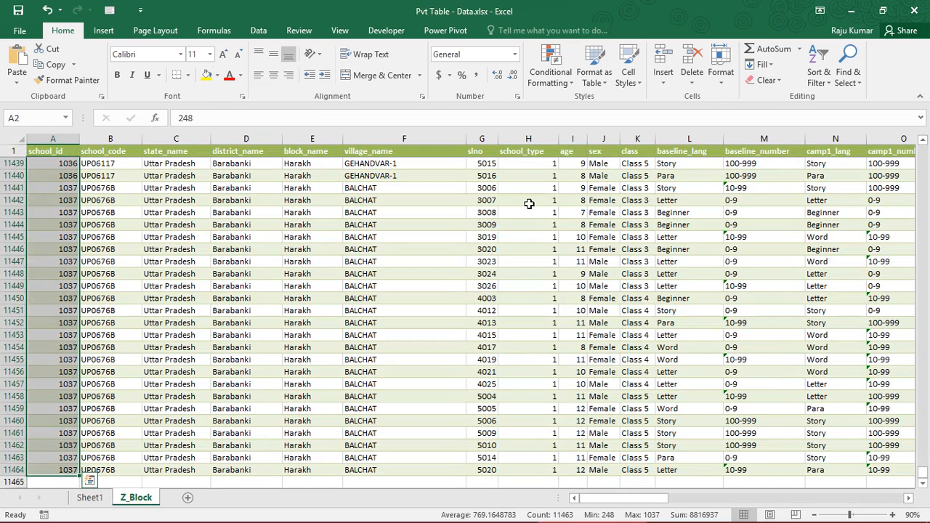
left_click(529, 204)
left_click(642, 164)
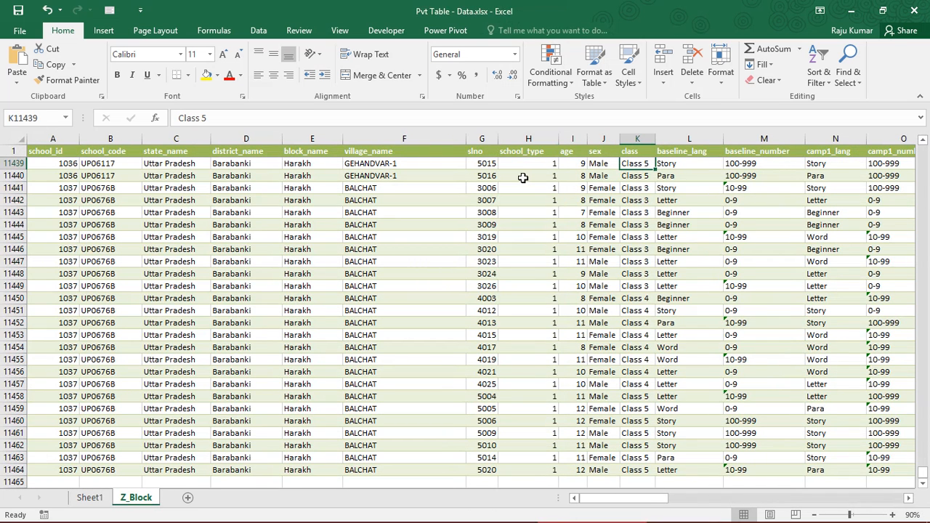
left_click(475, 162)
key("ctrl+Up")
key("Down")
key("Down")
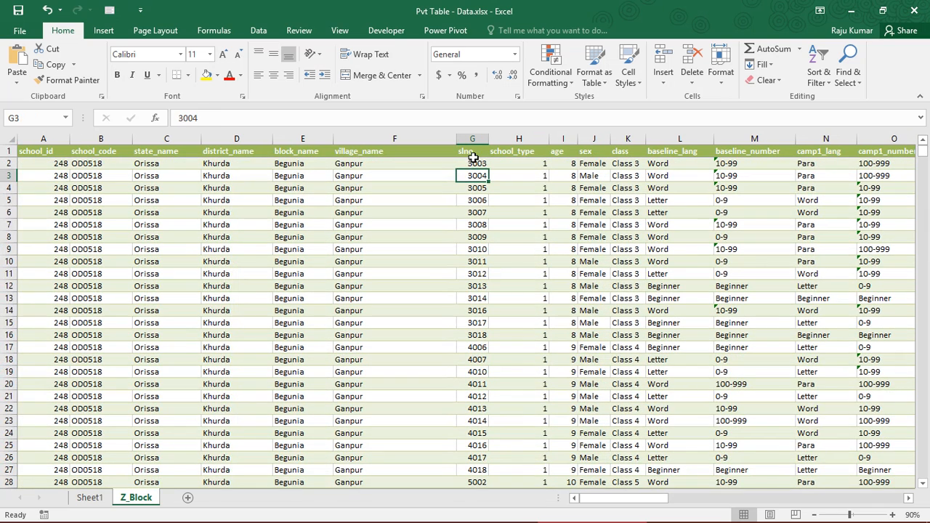
left_click(476, 167)
key("Down")
key("Up")
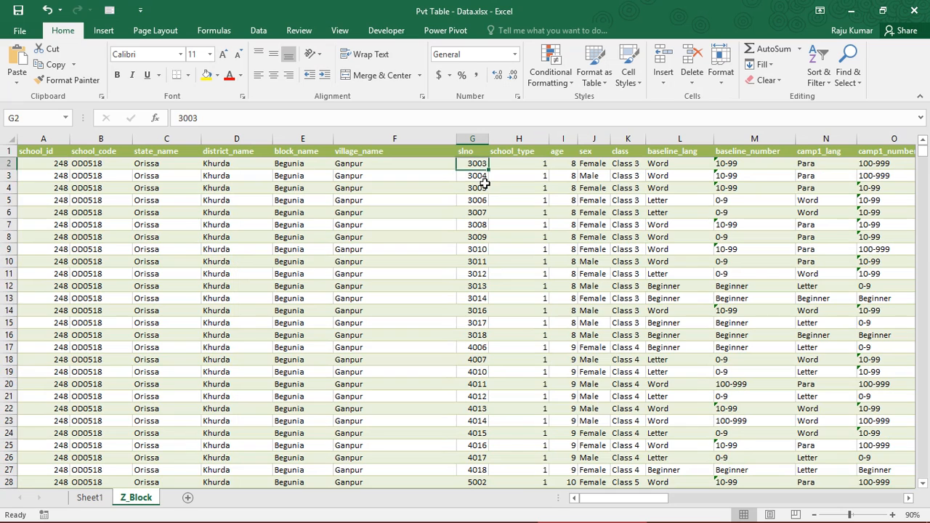
key("Down")
key("Down")
key("Down")
key("Down")
key("Down")
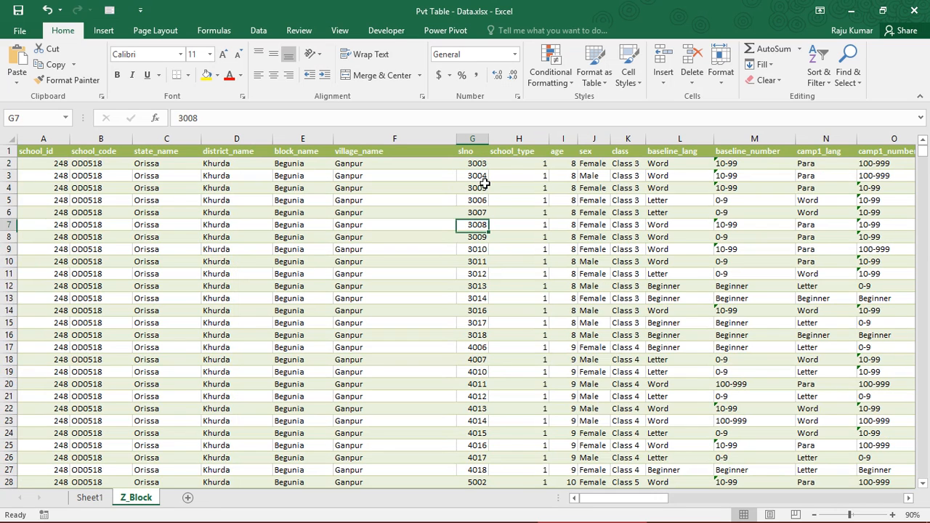
- Compare the slno entries with the school_type, age, sex and class values in the first Z_Block records
key("Up")
key("Up")
key("Up")
key("Up")
key("Right")
key("Right")
key("Right")
key("Up")
key("Right")
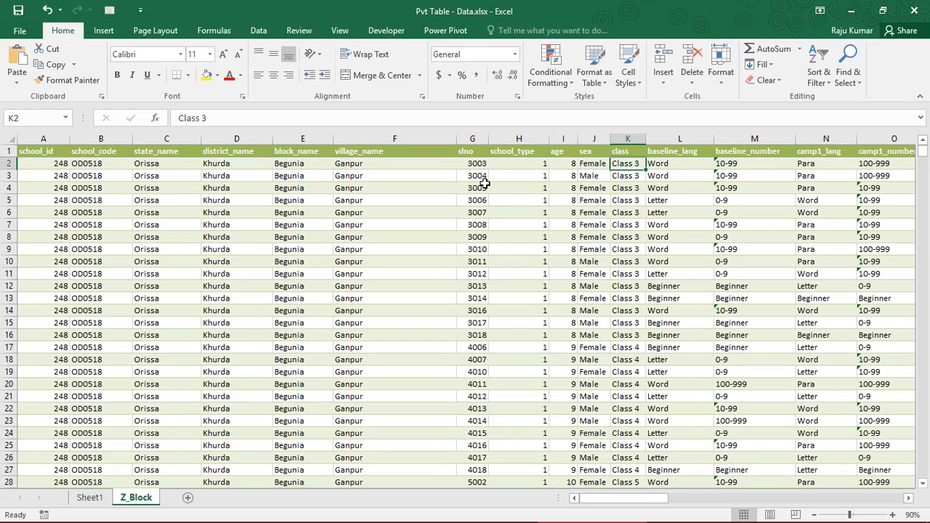
key("Left")
key("Left")
key("Left")
key("Left")
key("Right")
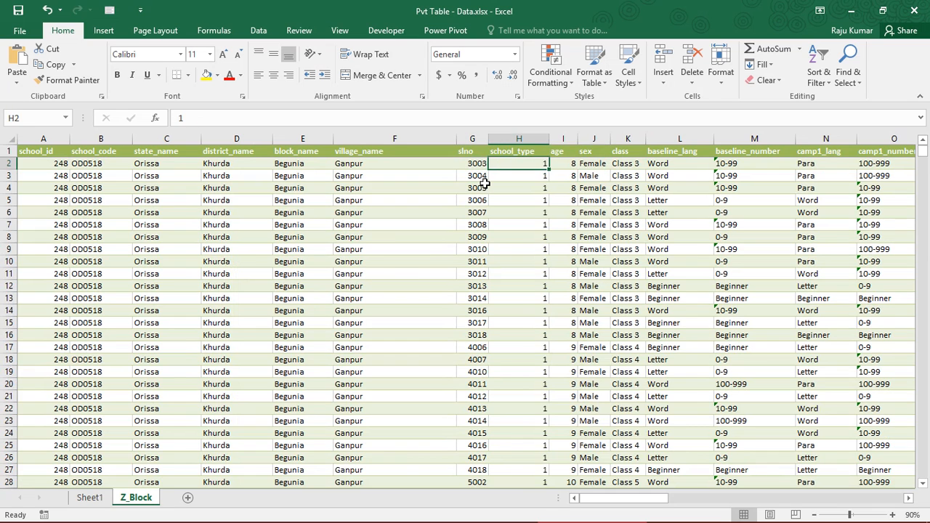
key("Right")
key("Right")
key("Left")
key("Left")
key("Left")
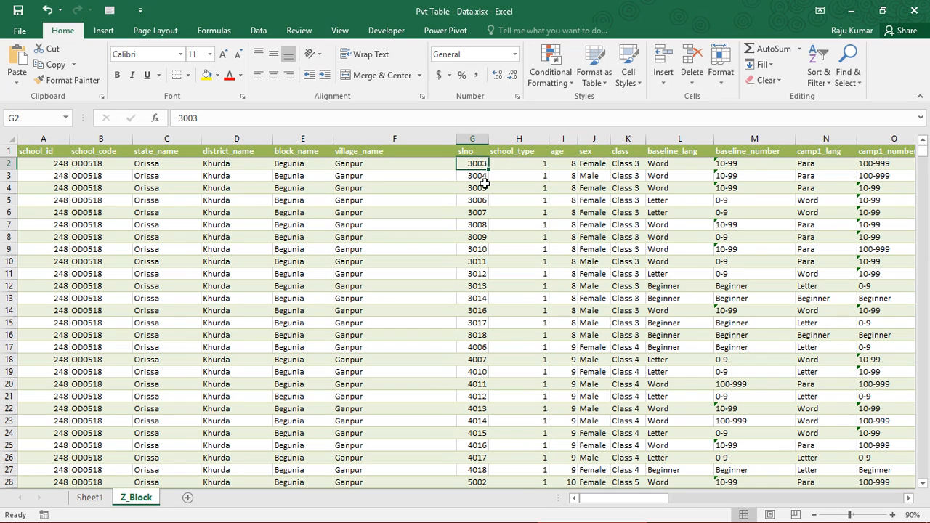
key("Down")
key("Down")
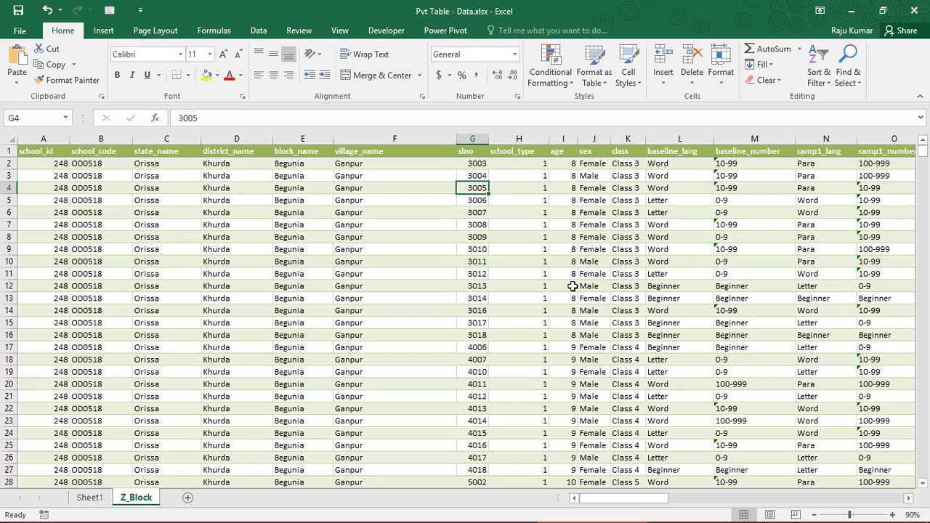
key("Down")
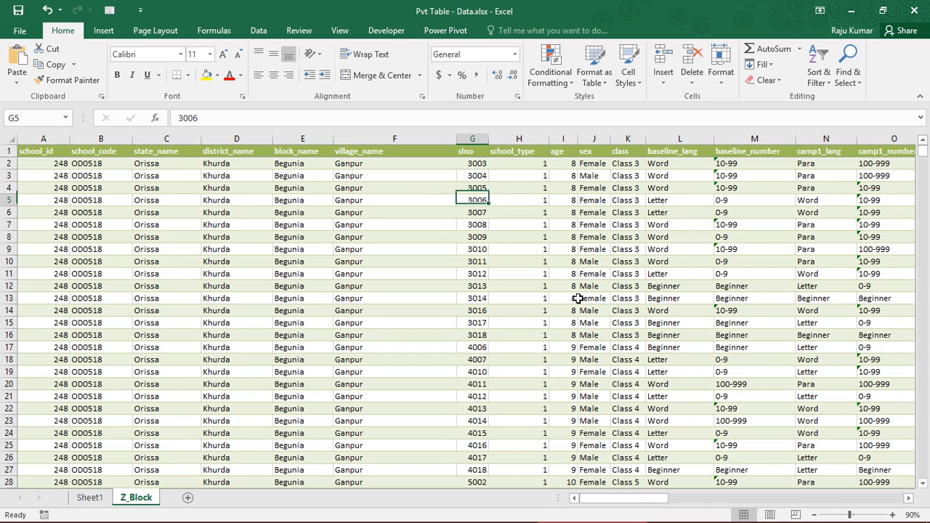
key("Up")
left_click(482, 168)
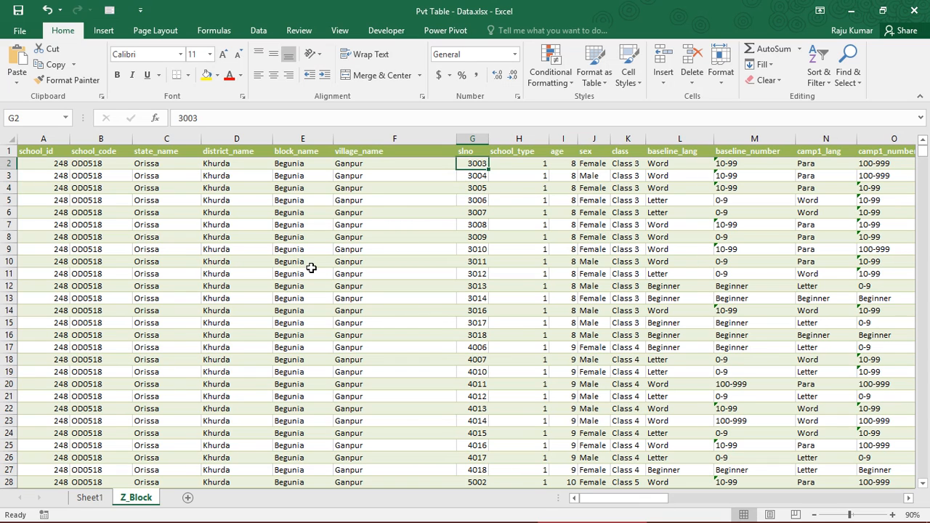
- Add the slno field to the Columns area of the Sheet1 PivotTable and review its column labels
left_click(88, 499)
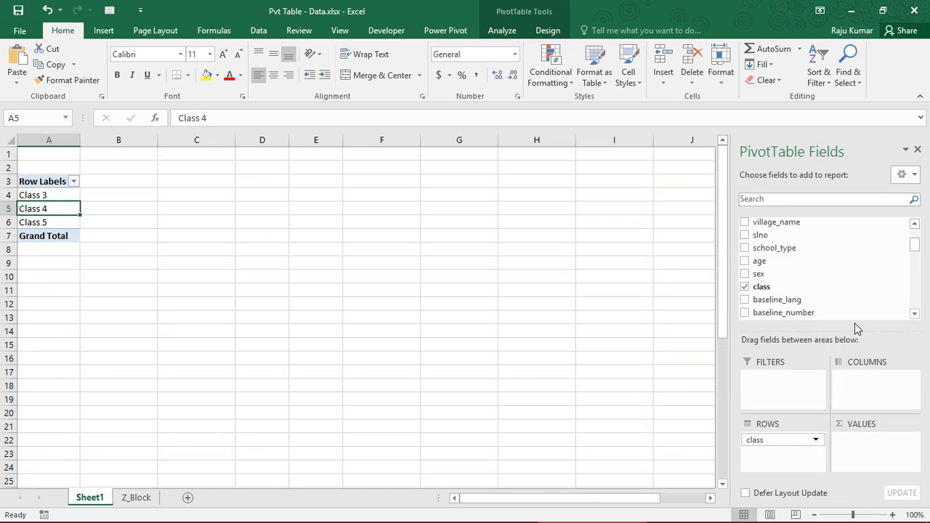
left_click_drag(914, 247, 913, 235)
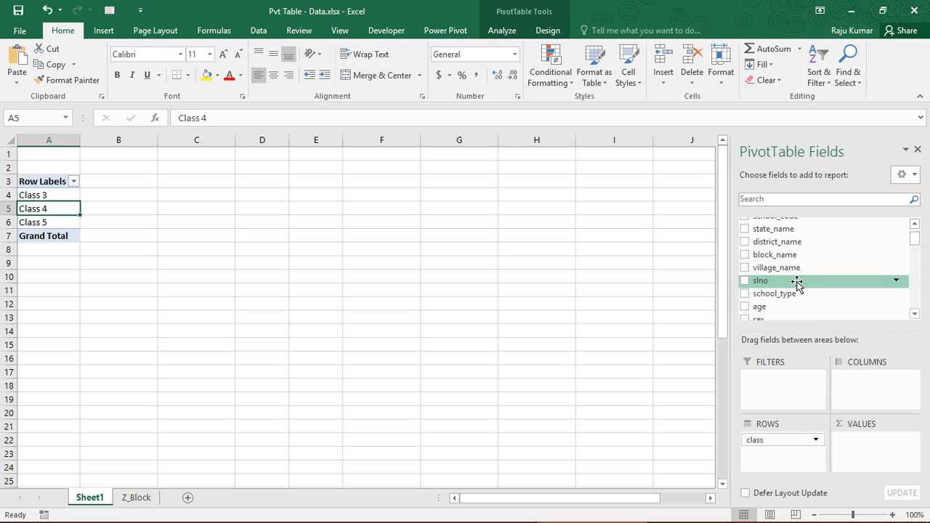
left_click_drag(796, 283, 864, 400)
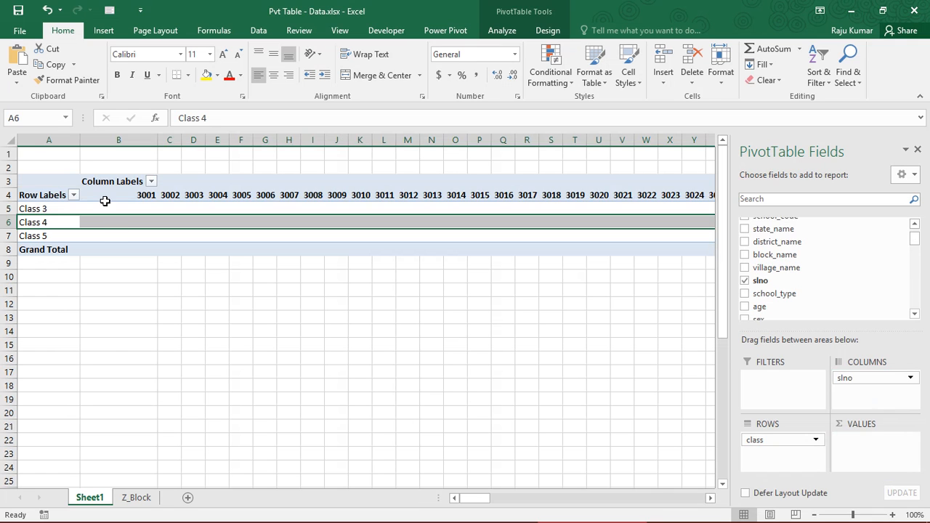
left_click(143, 191)
left_click(217, 206)
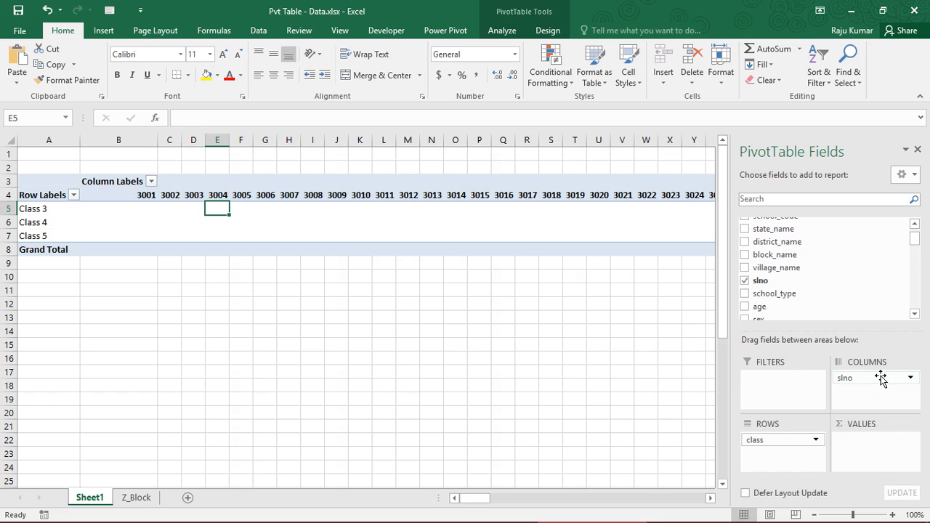
- Move the slno field from Columns to the Values area and inspect the summed figures for each class
left_click_drag(880, 377, 873, 443)
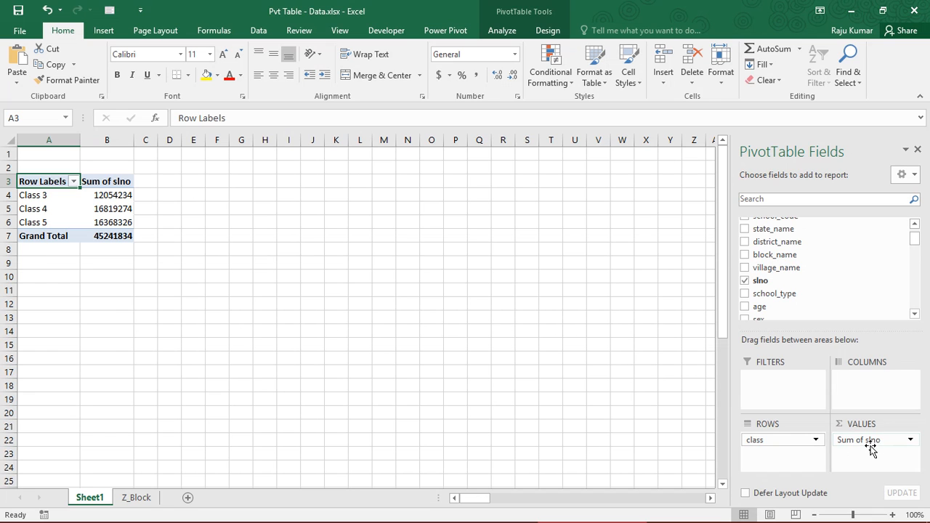
left_click_drag(107, 194, 108, 205)
left_click(108, 196)
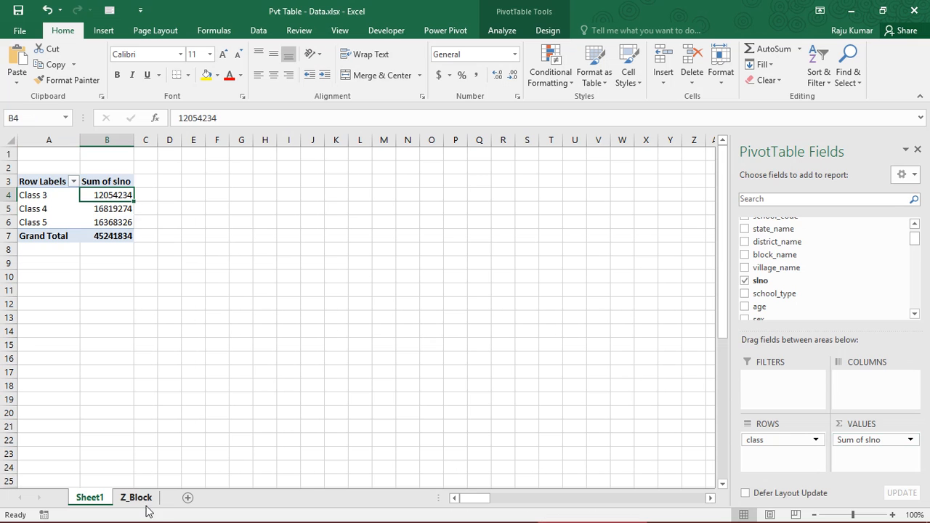
- Examine the individual slno numbers for Class 3 on the Z_Block sheet to see what the PivotTable sum adds up
left_click(138, 499)
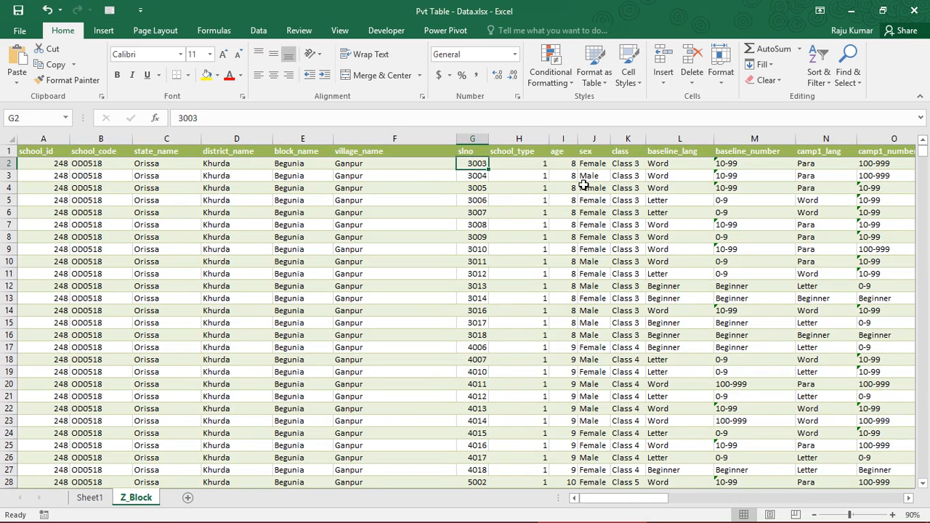
left_click(623, 163)
left_click(475, 162)
left_click(479, 176)
left_click_drag(478, 164, 476, 246)
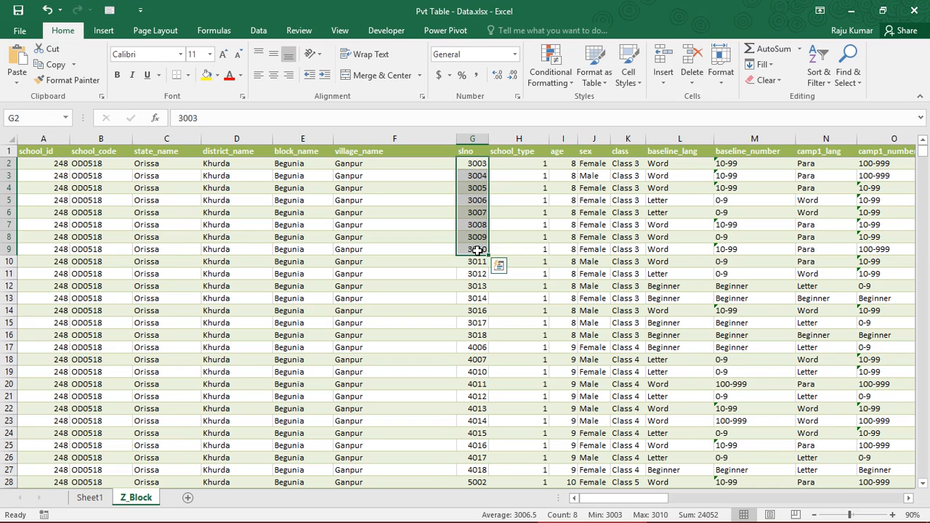
left_click(475, 163)
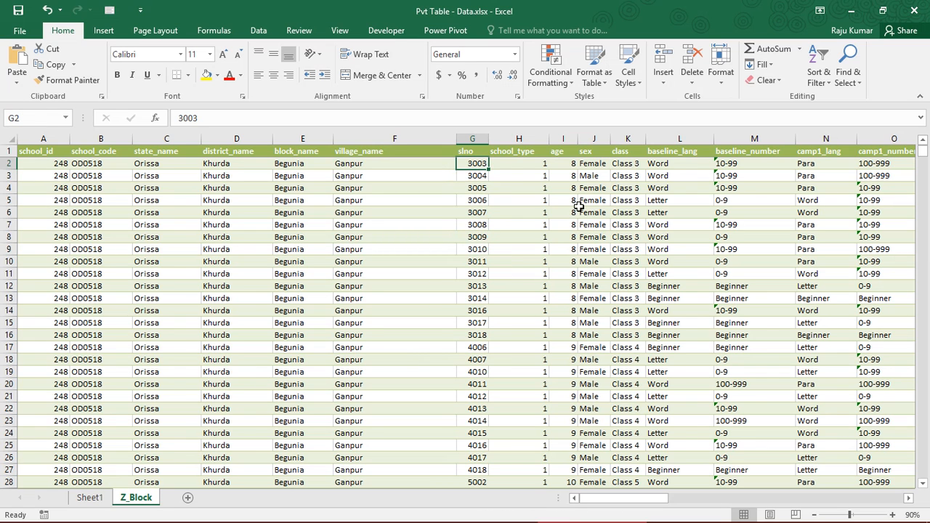
left_click(473, 175)
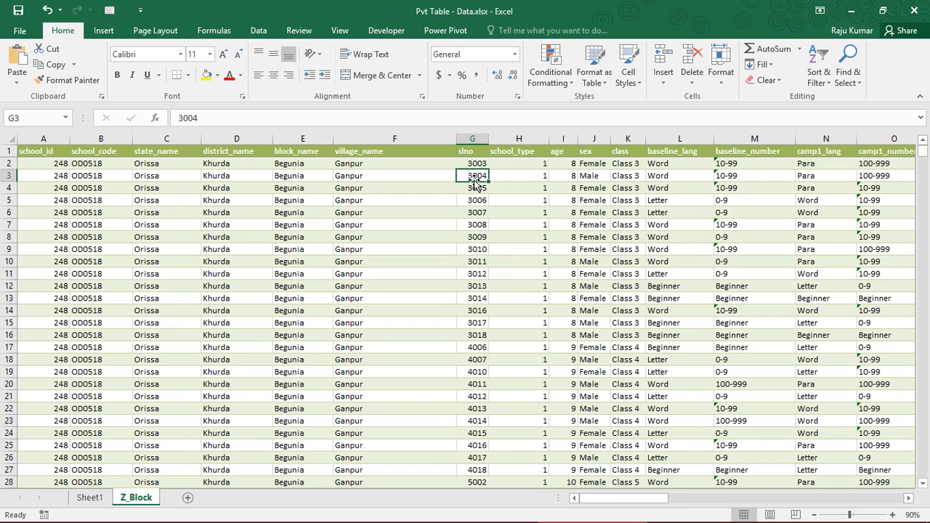
left_click(474, 189)
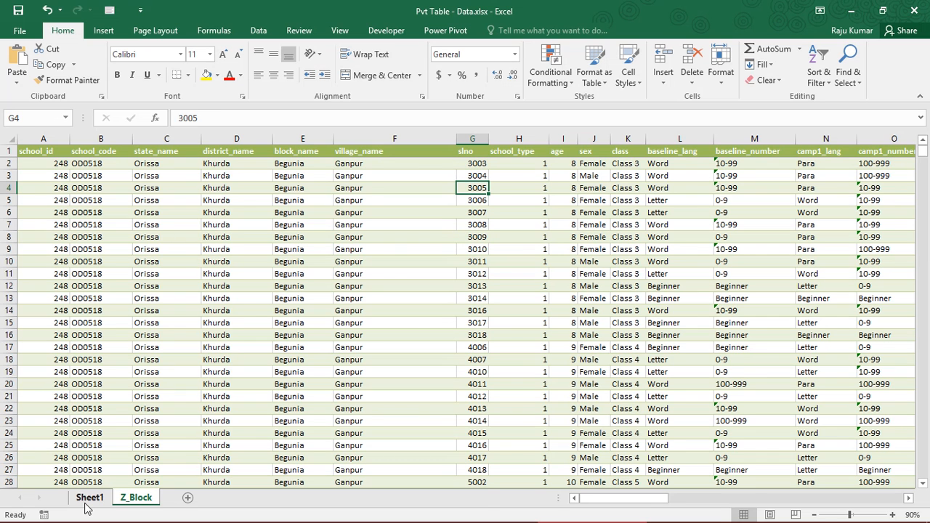
- Change the slno value field of the Sheet1 PivotTable to summarize by Count and review the figures for each class
left_click(90, 498)
left_click(115, 212)
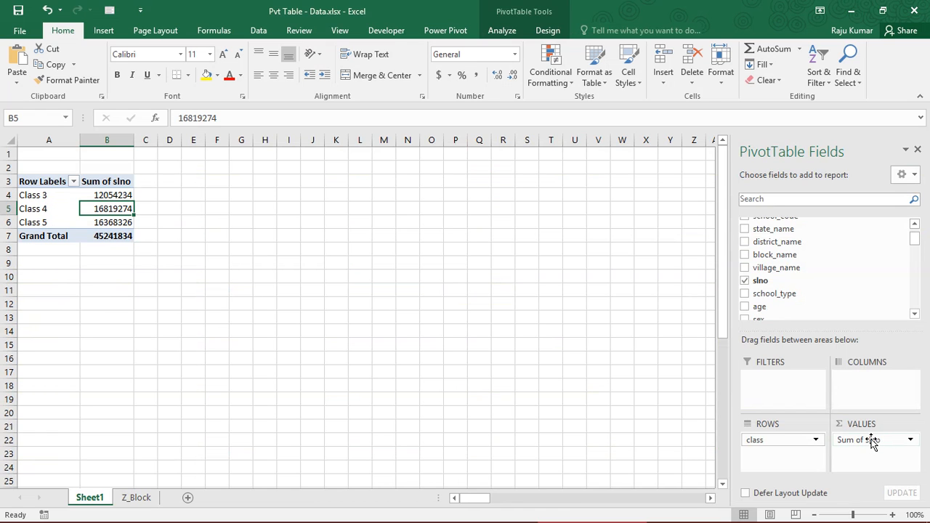
left_click(892, 440)
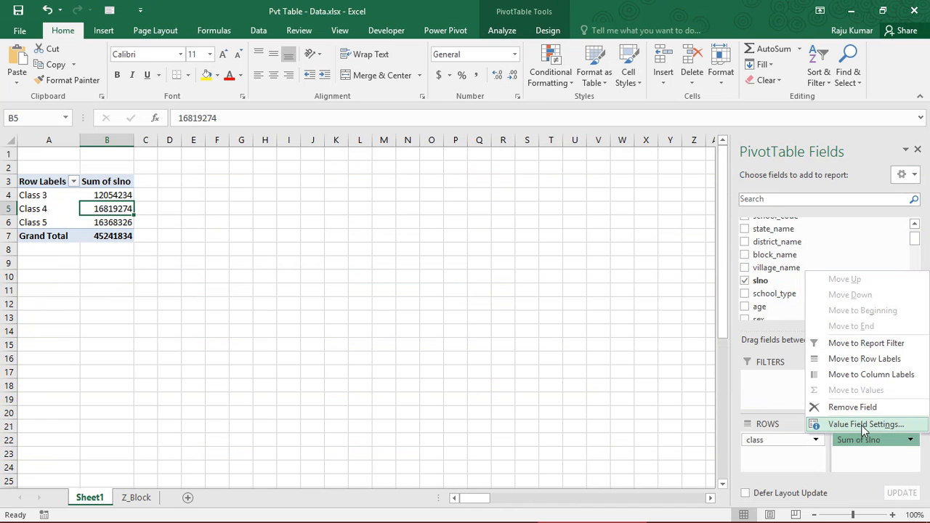
left_click(861, 425)
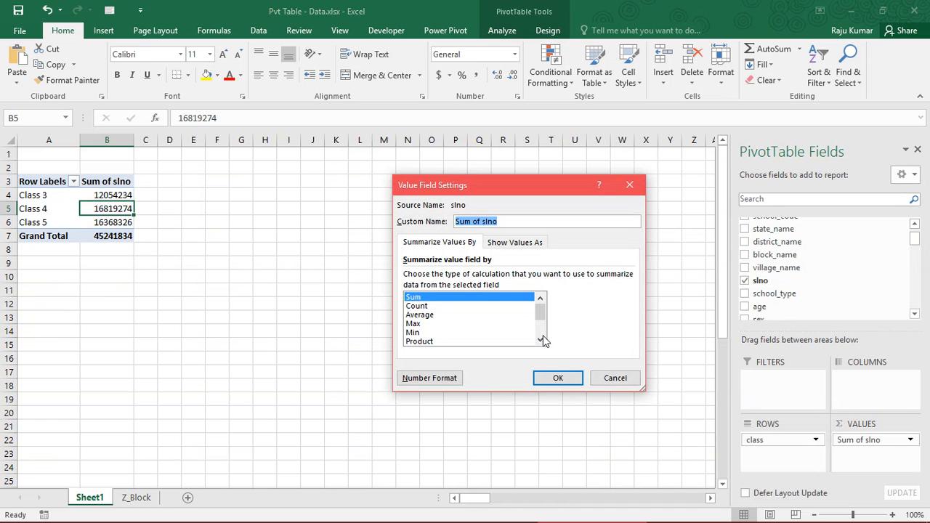
left_click(425, 307)
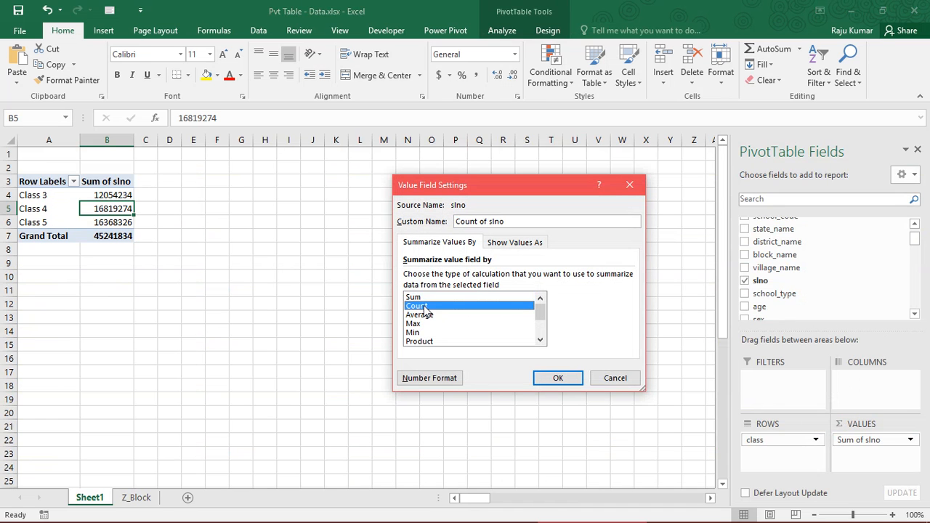
left_click(560, 380)
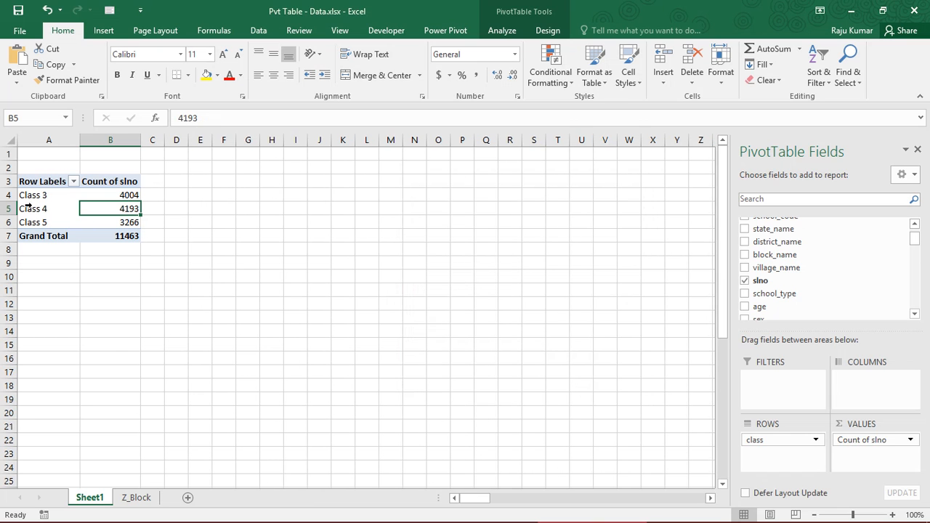
left_click(102, 194)
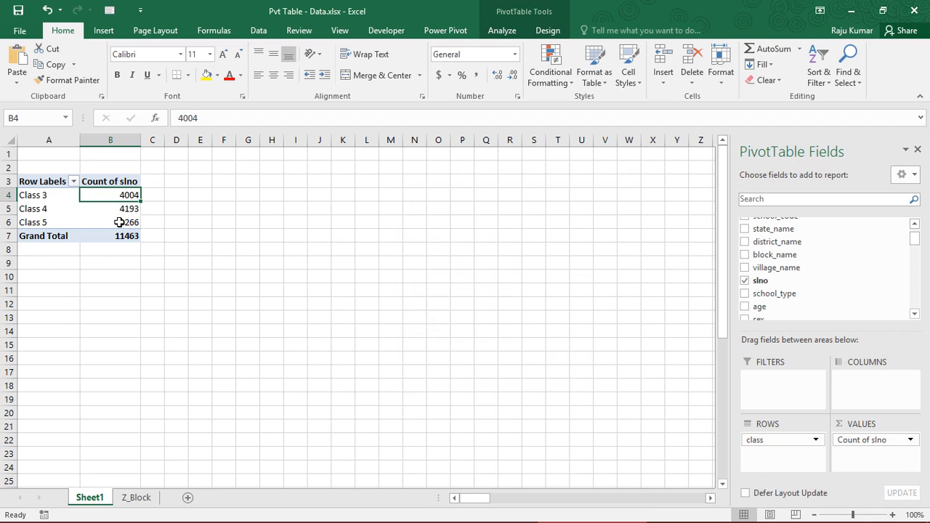
left_click(113, 209)
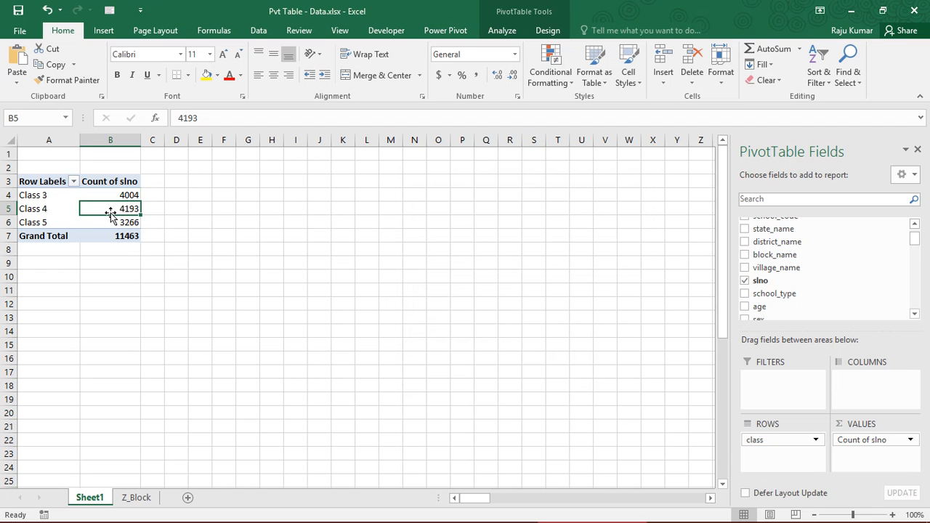
- Turn on filtering for the whole header row of the Z_Block data
left_click(137, 497)
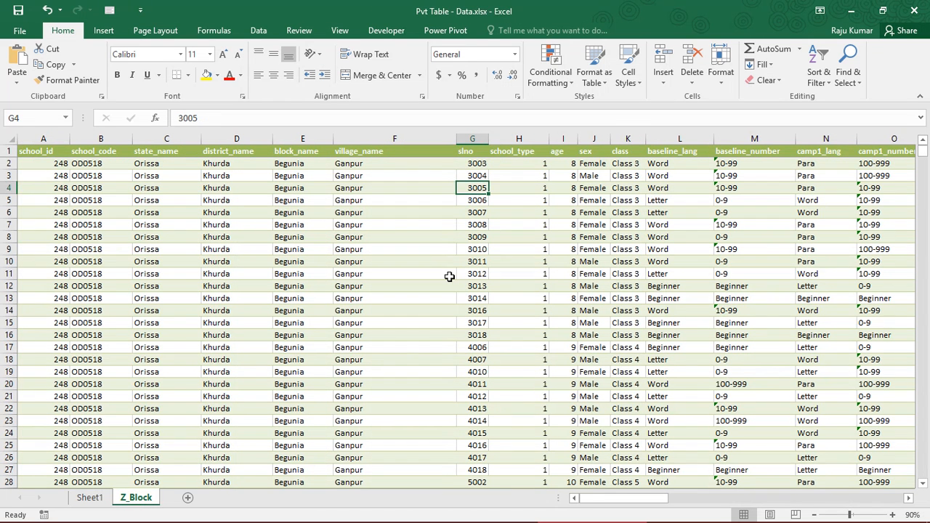
key("ctrl+Home")
key("ctrl+shift+Right")
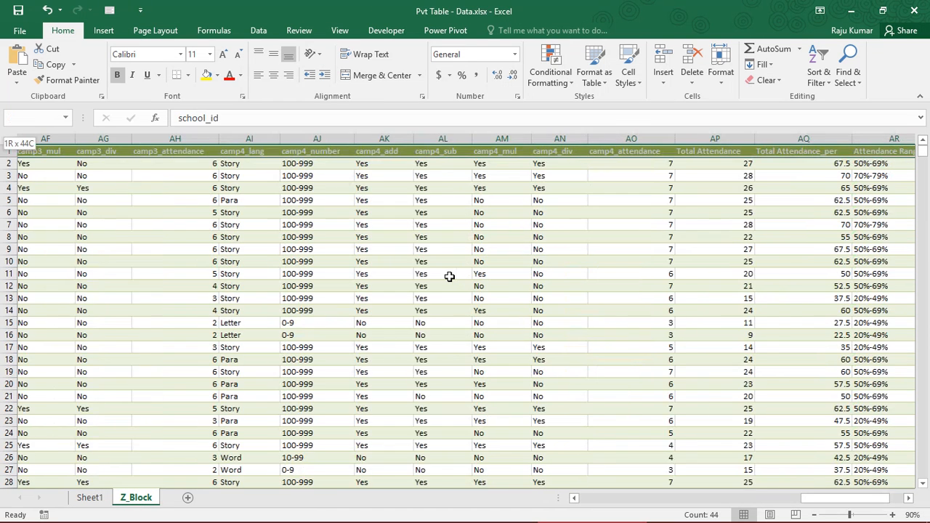
left_click(259, 31)
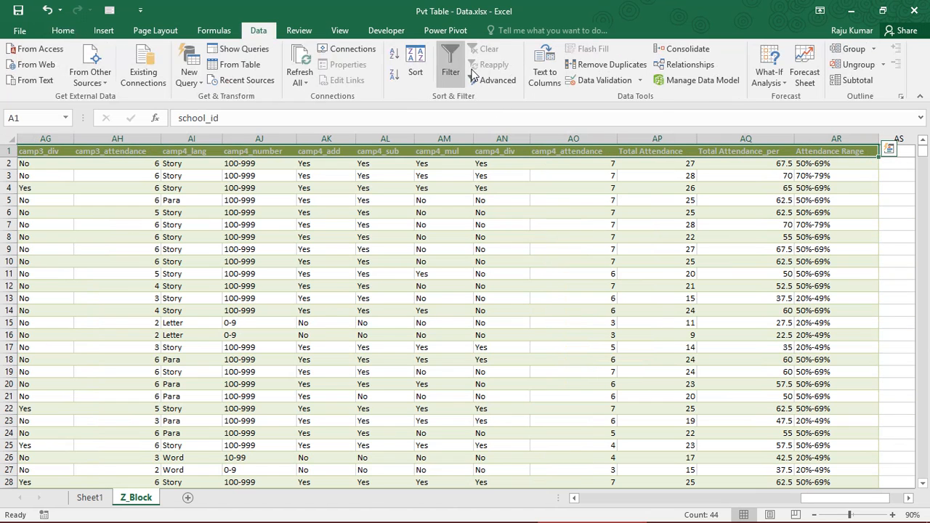
left_click(450, 65)
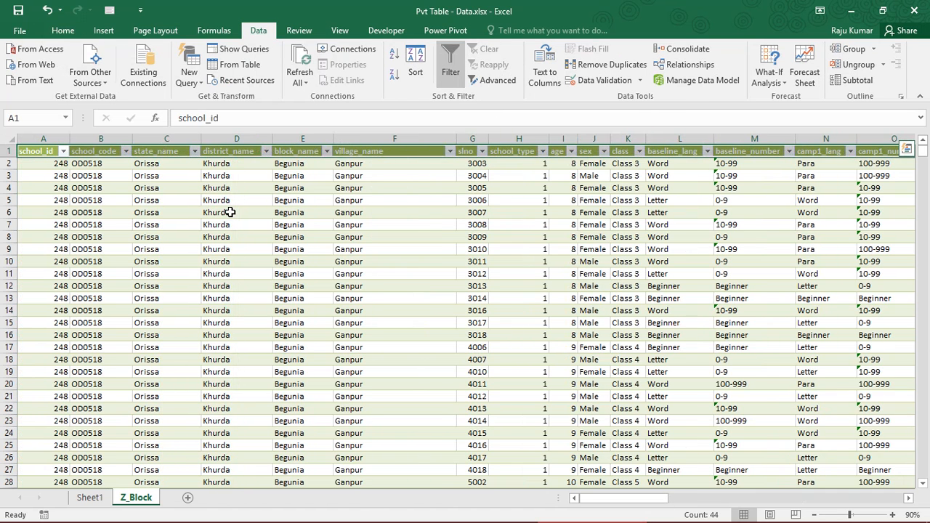
- Filter the Z_Block class column to show only Class 5, check the number of matching records, and clear the filter
left_click(629, 188)
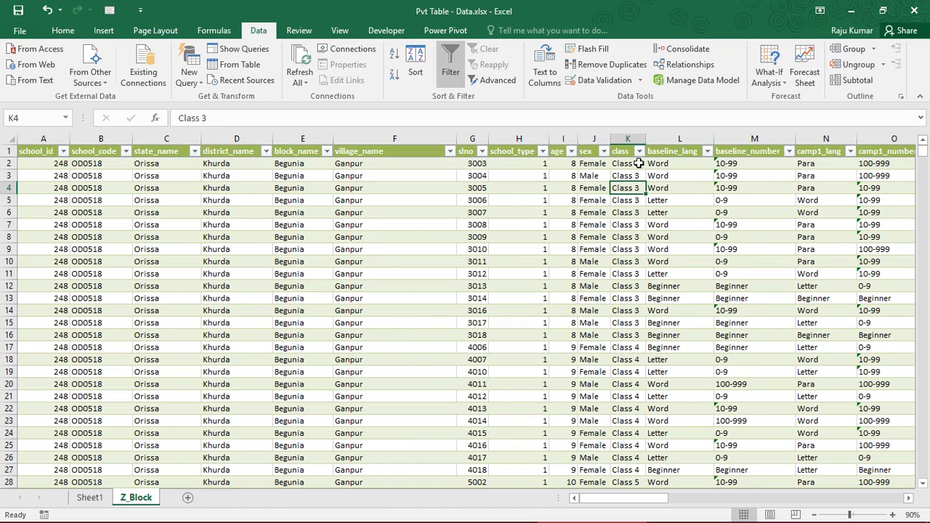
left_click(639, 151)
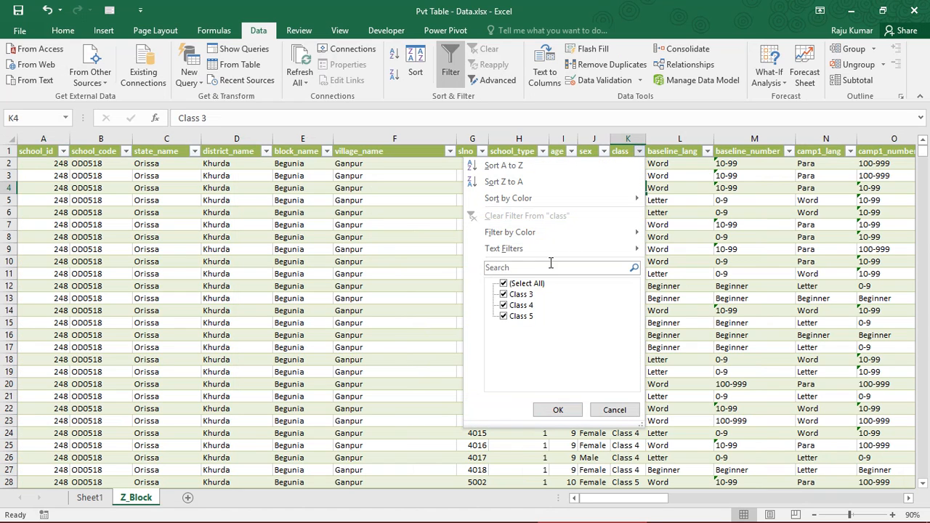
left_click(530, 284)
left_click(526, 318)
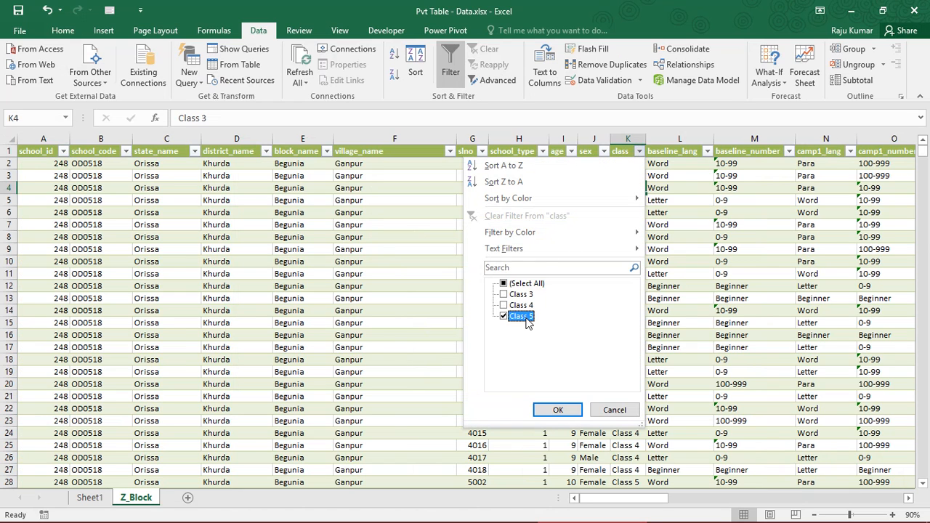
left_click(558, 410)
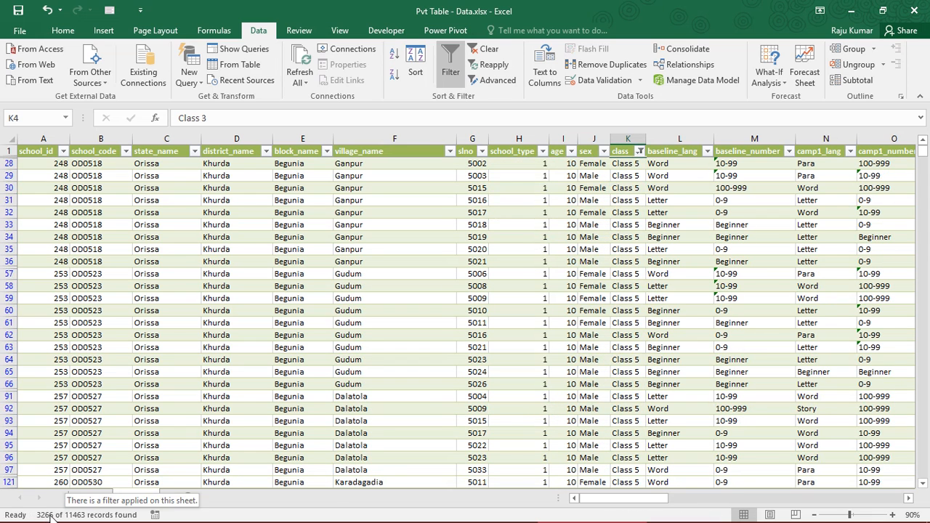
left_click(156, 310)
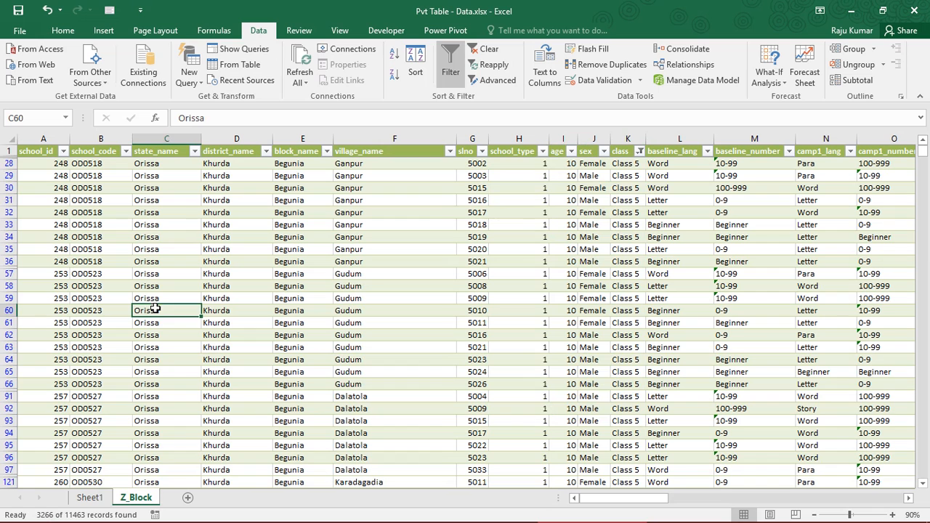
left_click(485, 49)
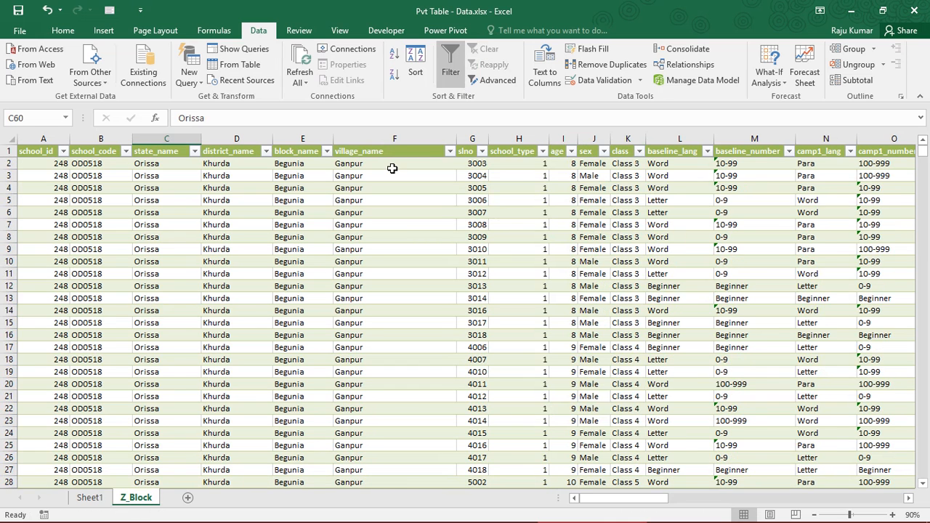
- Check the Class 5 count in the Sheet1 PivotTable and compare the slno counts of all three classes
left_click(90, 496)
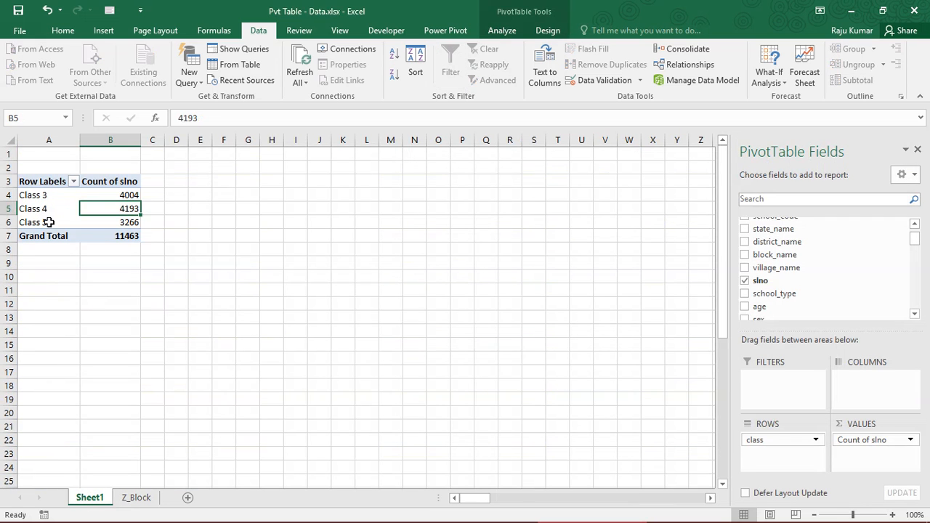
left_click(116, 222)
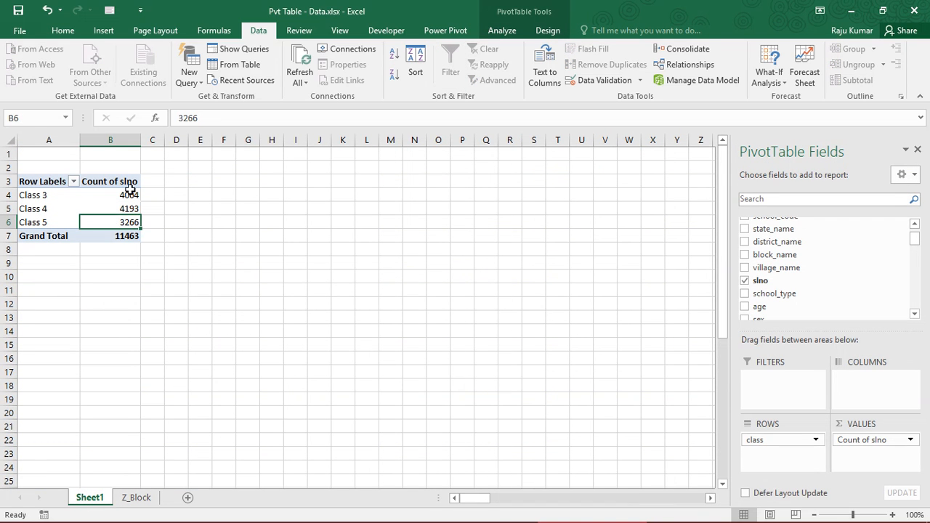
left_click_drag(128, 194, 126, 221)
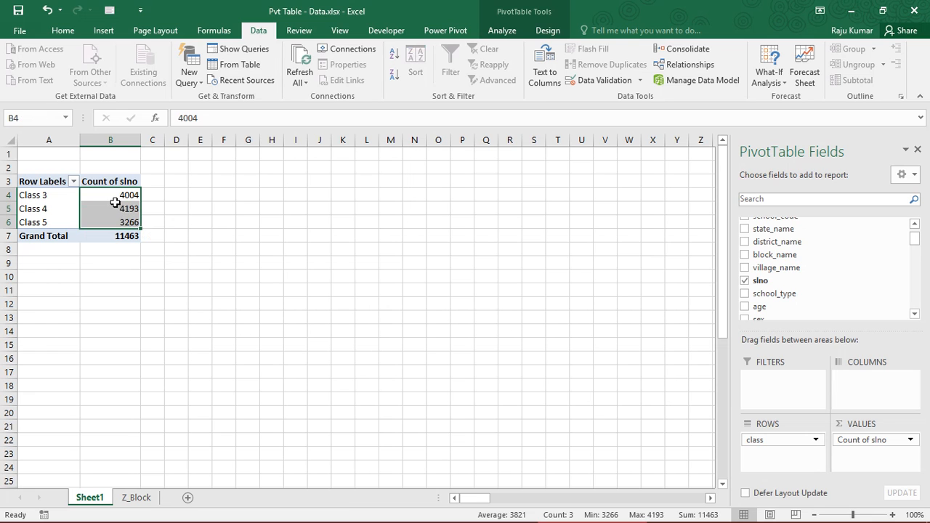
left_click(114, 197)
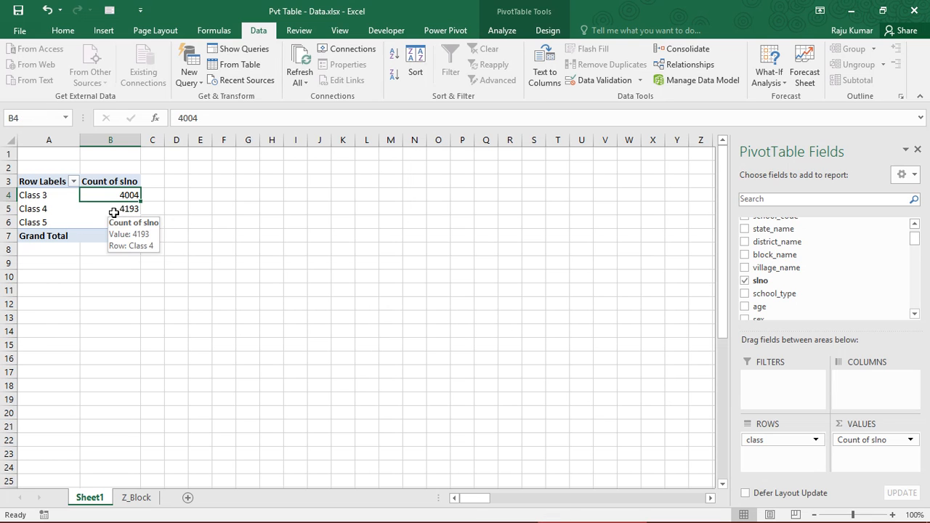
left_click(120, 221)
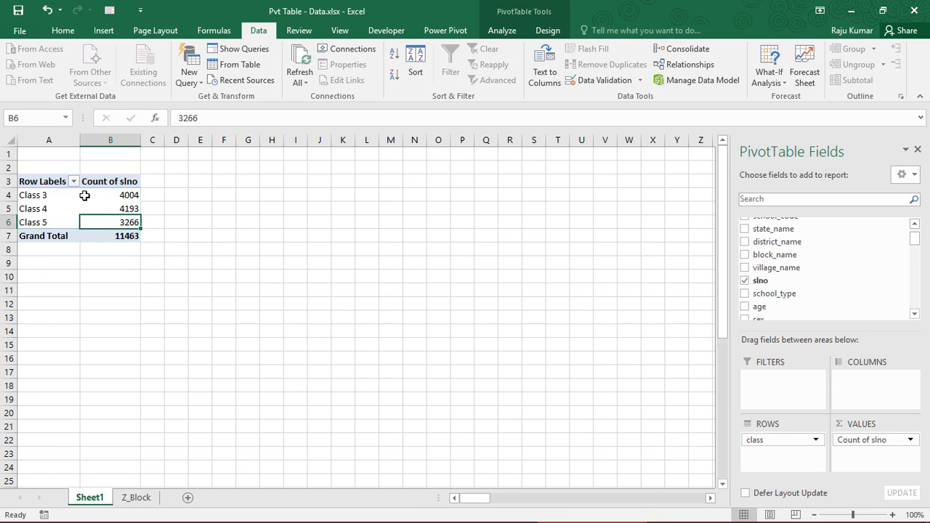
left_click(117, 194)
left_click(116, 211)
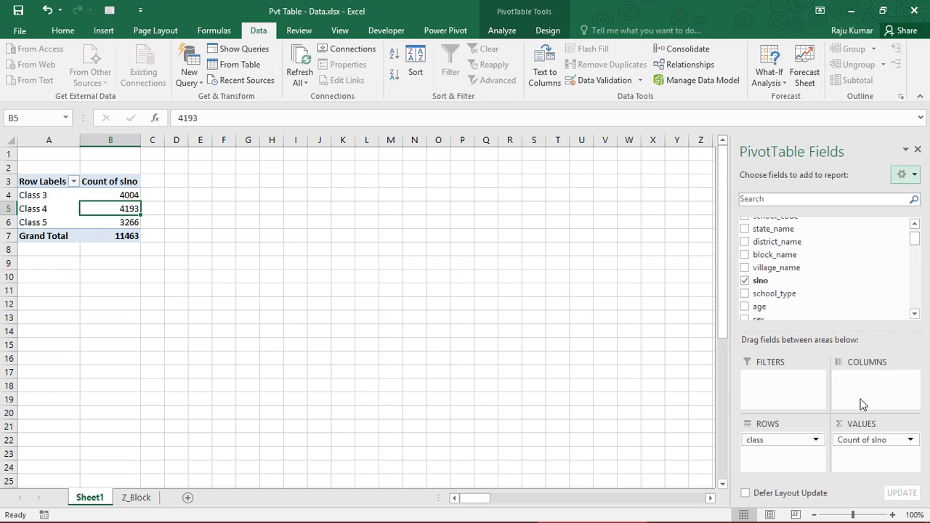
- Add the age field to the Columns area of the PivotTable and review the age headings from 5 to 14
left_click_drag(762, 311, 875, 382)
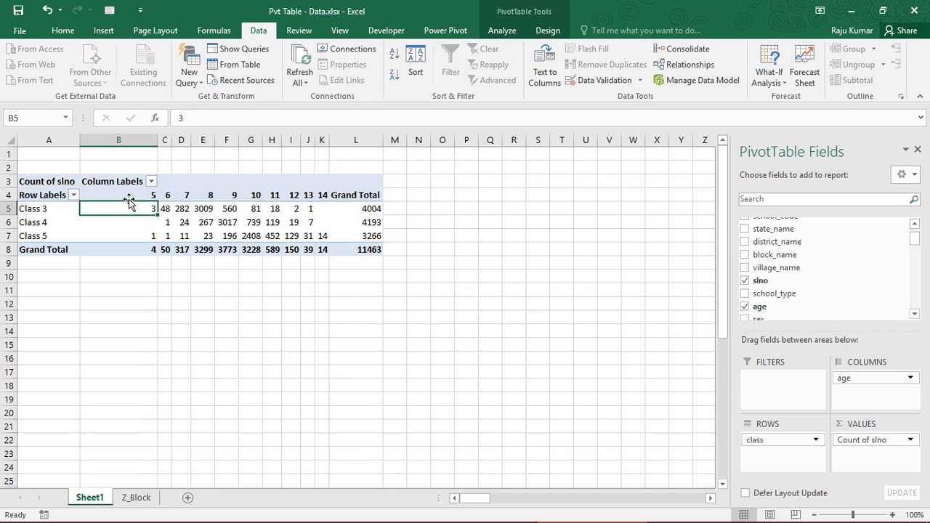
left_click_drag(145, 195, 317, 196)
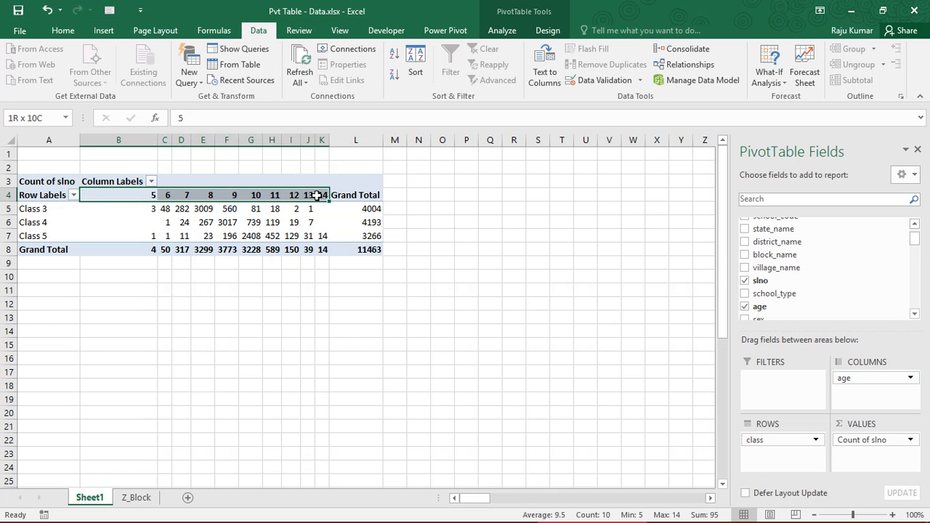
left_click(149, 195)
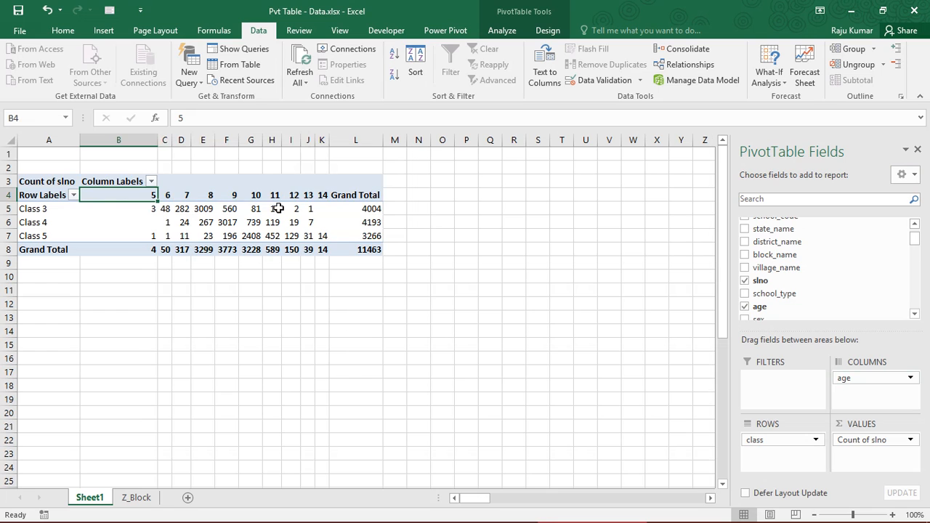
left_click(326, 197)
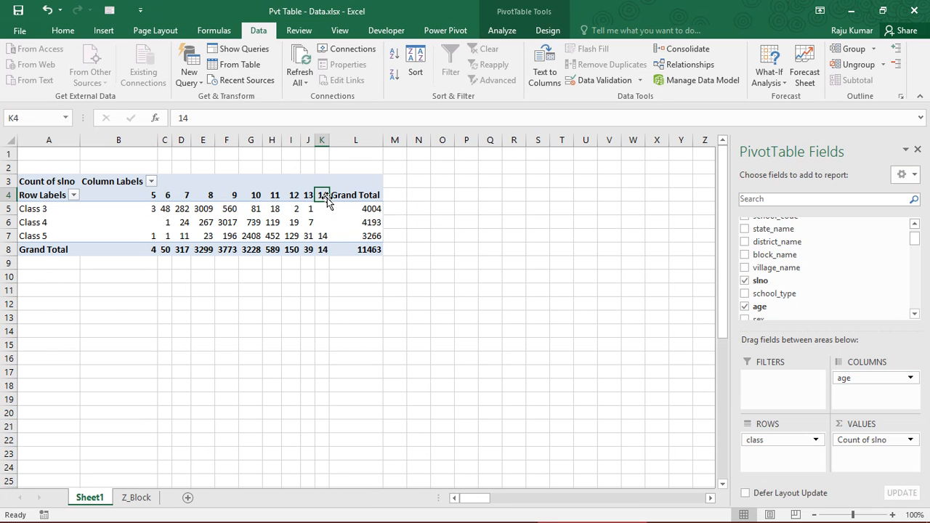
- Read the Class 3 student counts individually for ages 5, 6, 7 and 8 in the PivotTable
mouse_move(131, 209)
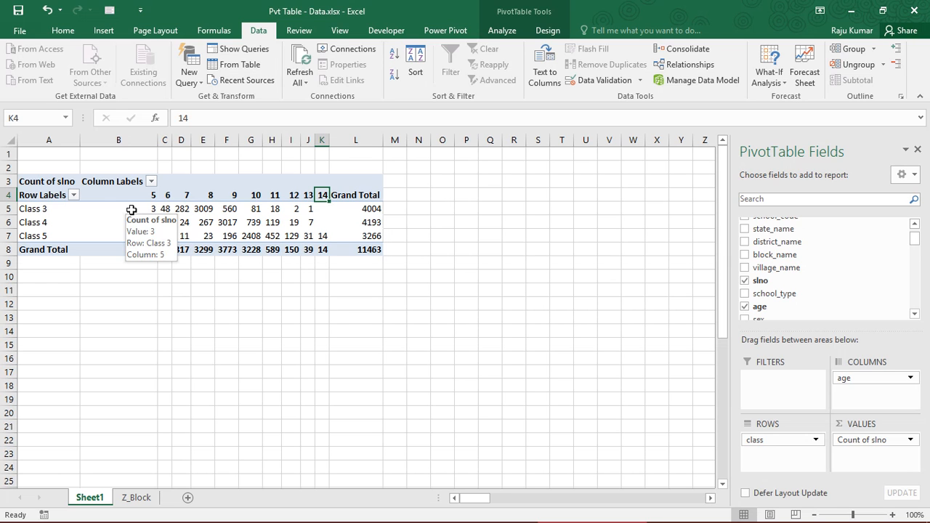
left_click(69, 211)
left_click(148, 209)
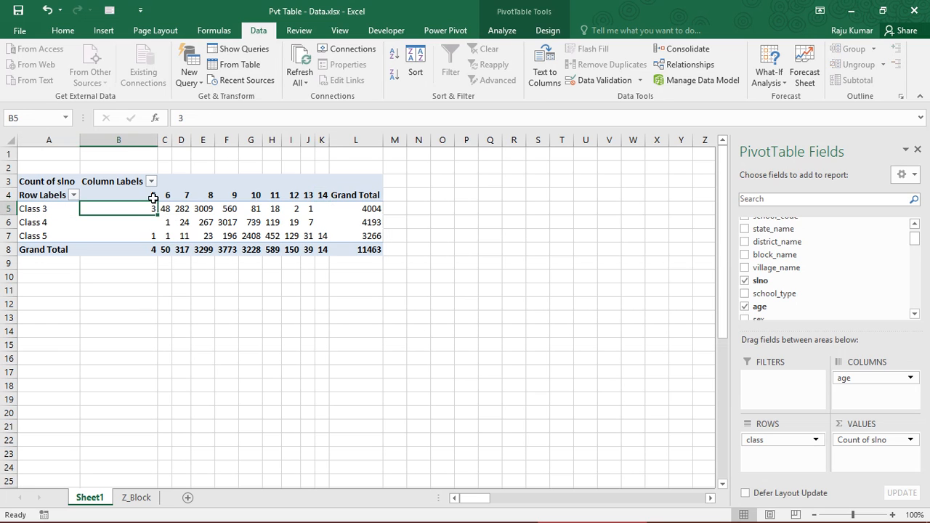
left_click(167, 208)
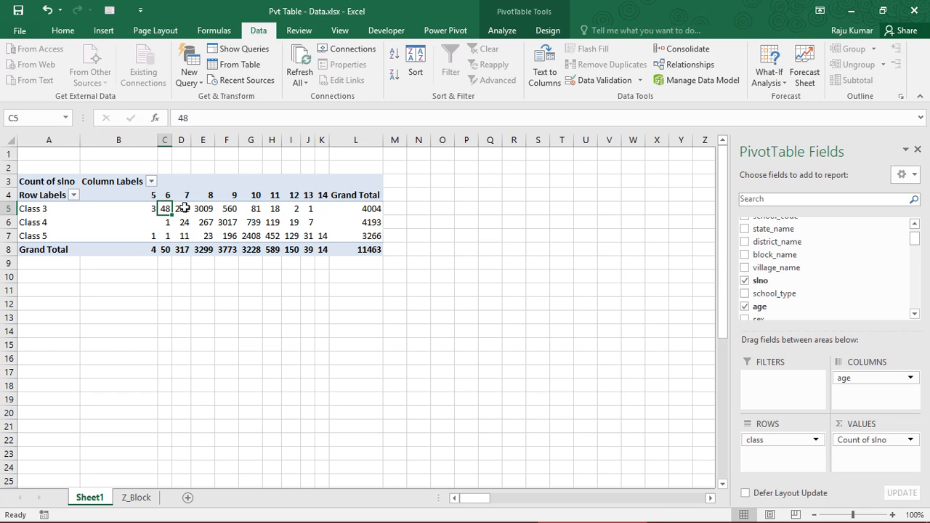
left_click(183, 208)
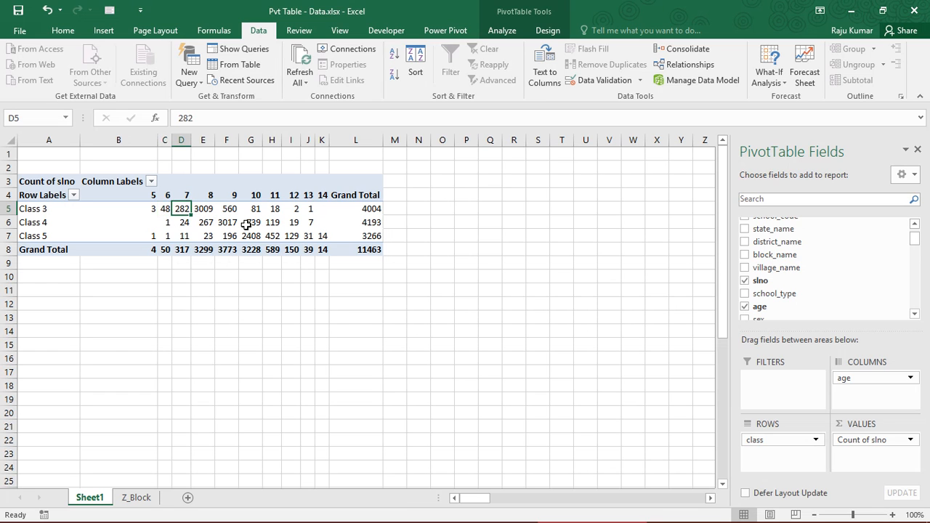
left_click(206, 206)
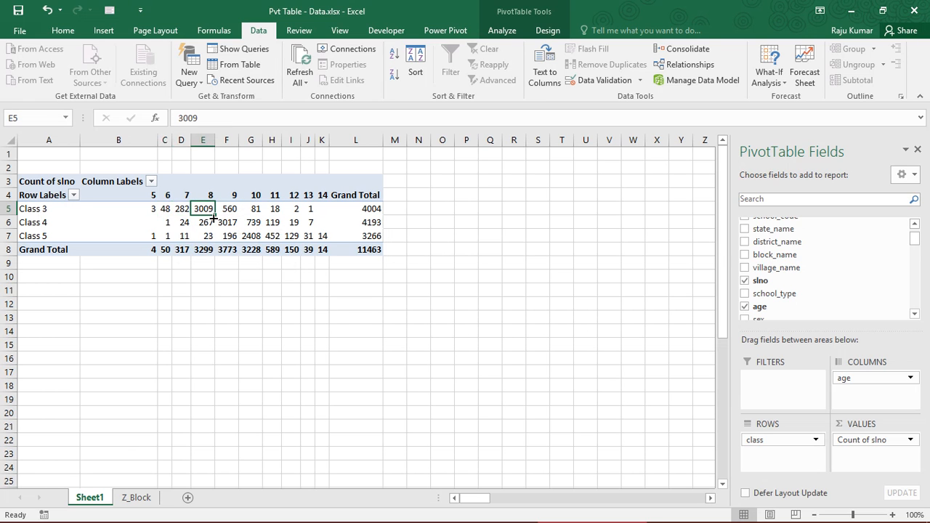
- Review the full class-by-age table and step through the Class 3 counts from age 5 to age 9
left_click_drag(141, 208, 320, 210)
left_click_drag(44, 195, 325, 238)
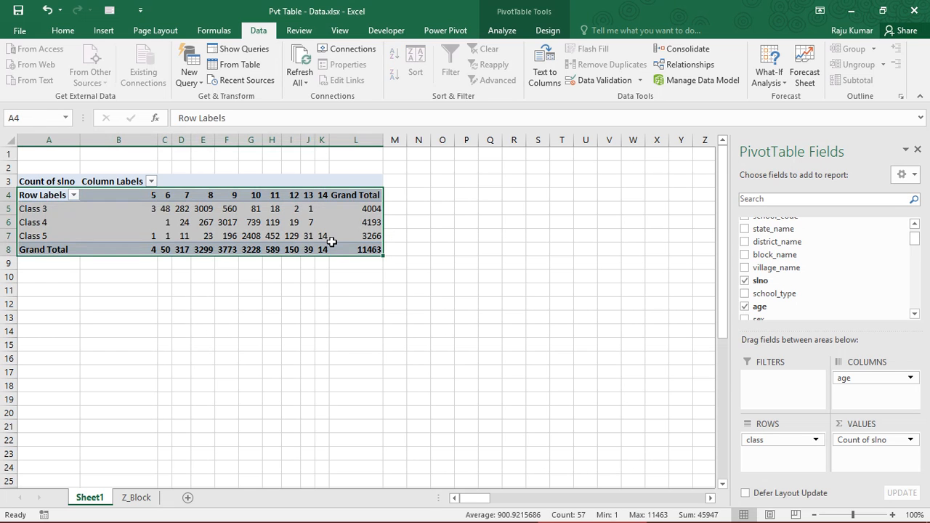
left_click(197, 219)
left_click(147, 209)
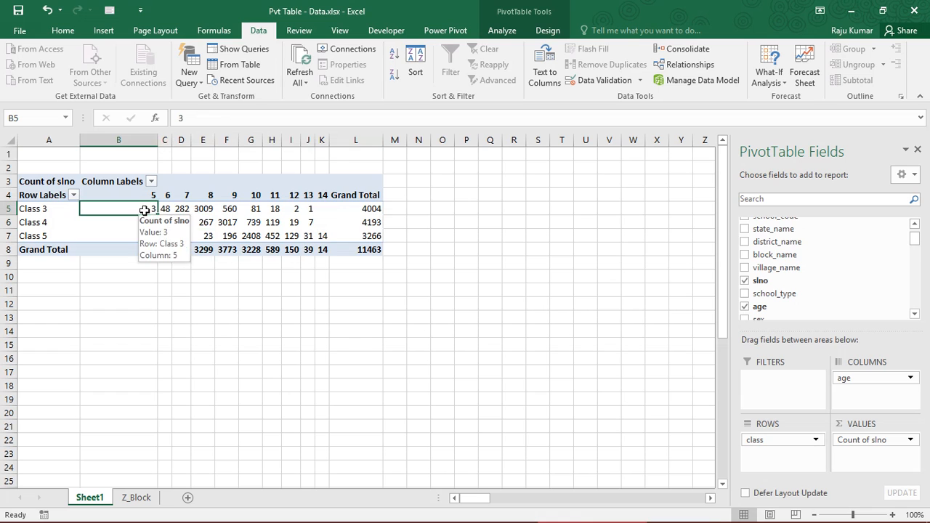
left_click(163, 210)
key("Right")
key("Right")
key("Right")
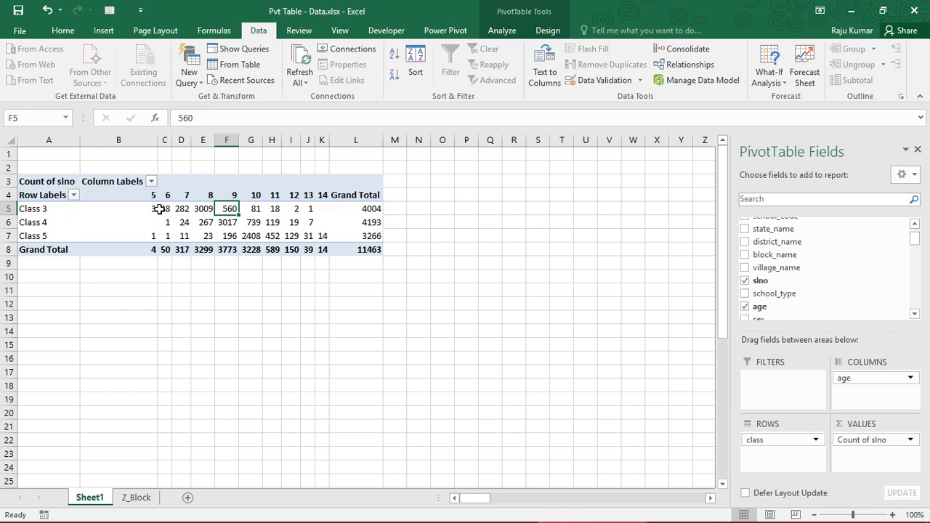
left_click(160, 209)
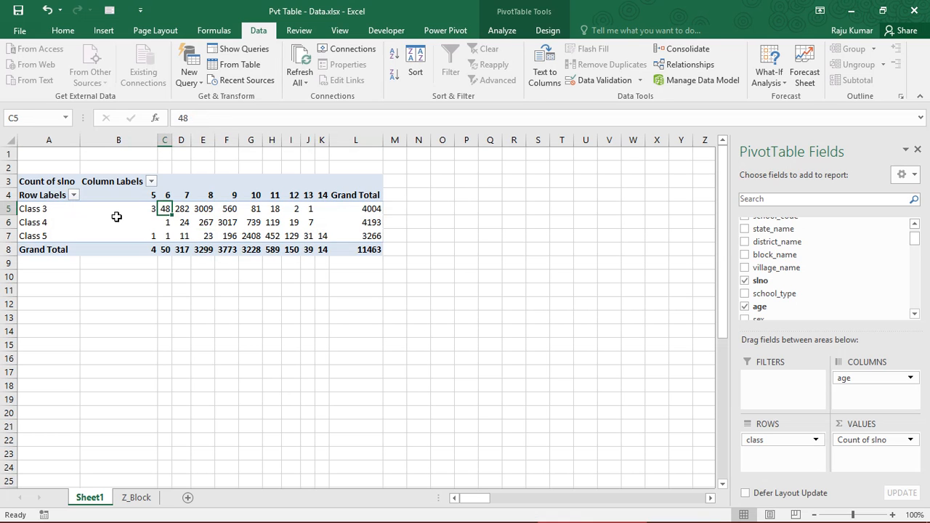
- Check the Class 3 counts for ages 5 and 8, the whole block of age columns, and the Class 4 count for age 8
left_click(145, 208)
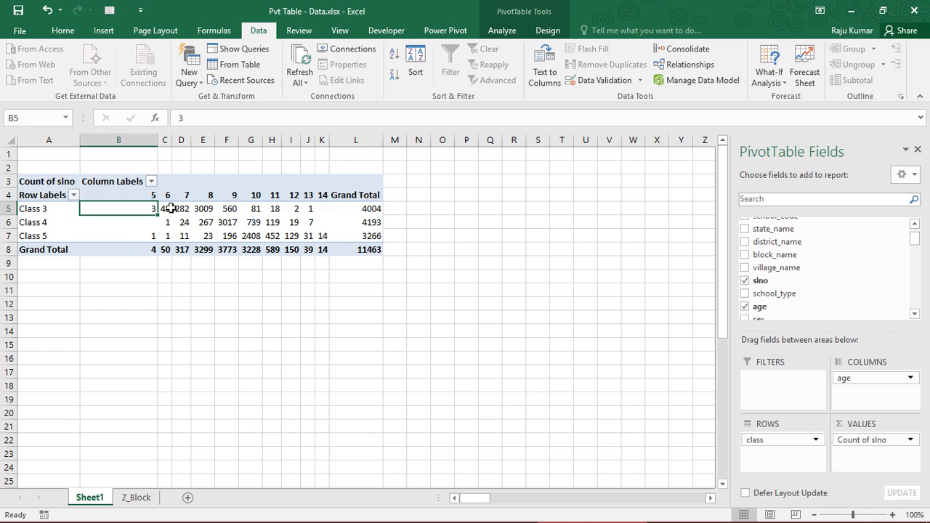
left_click(212, 207)
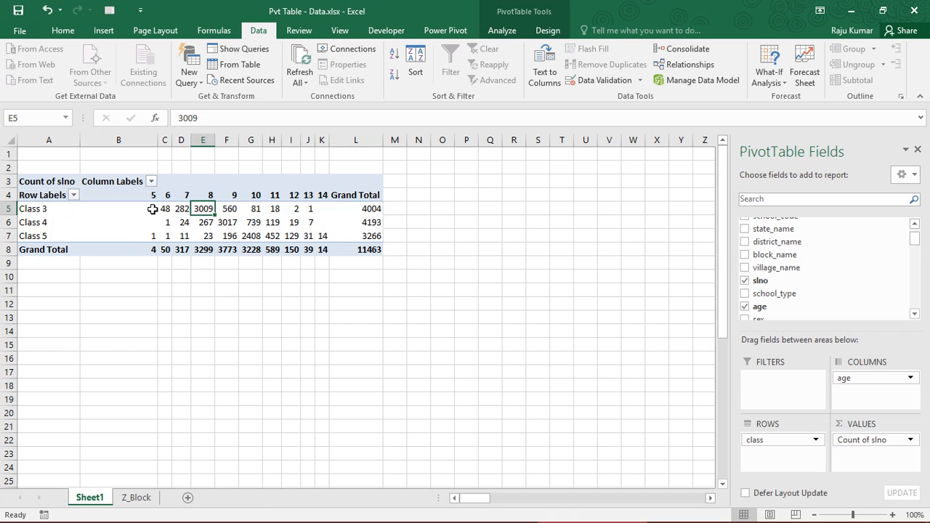
left_click_drag(149, 197, 326, 246)
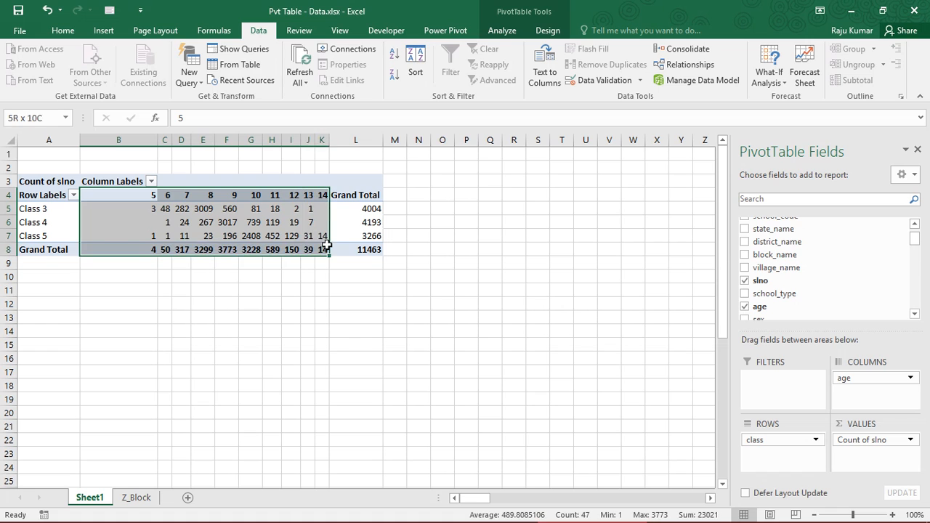
left_click(204, 222)
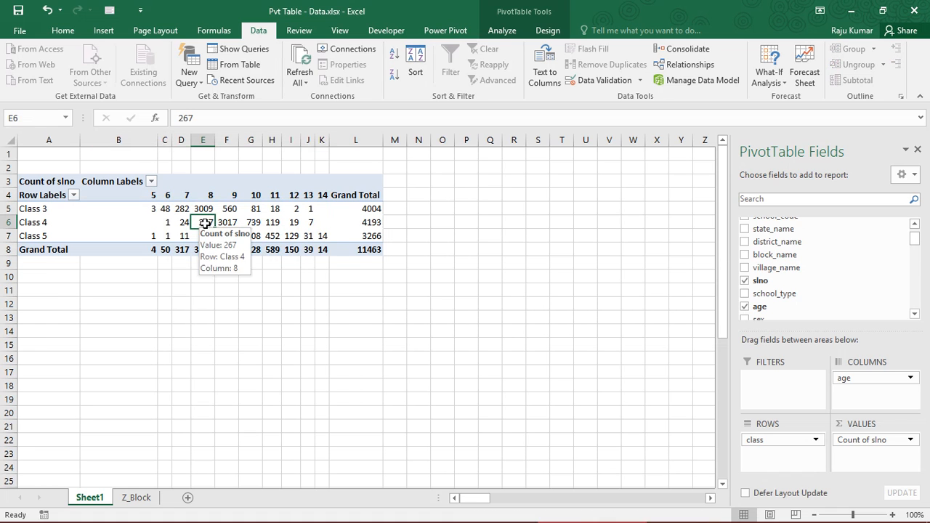
- Examine the summary types and the Show Values As calculations in the value field settings of Count of slno, leaving them unapplied
left_click(875, 439)
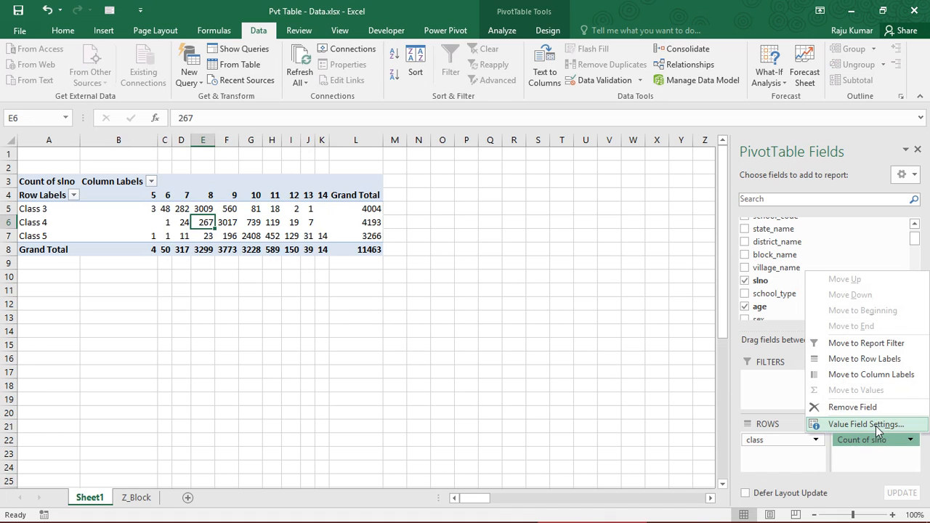
left_click(879, 425)
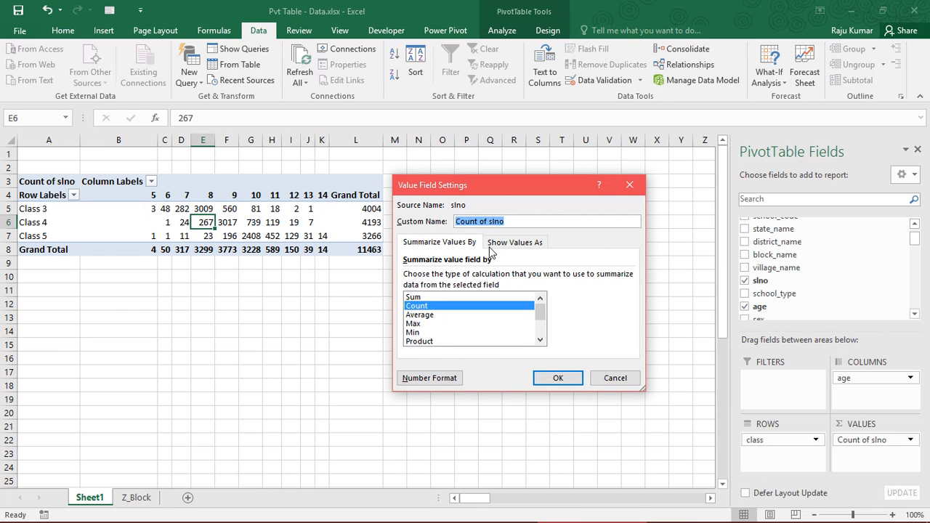
left_click(506, 247)
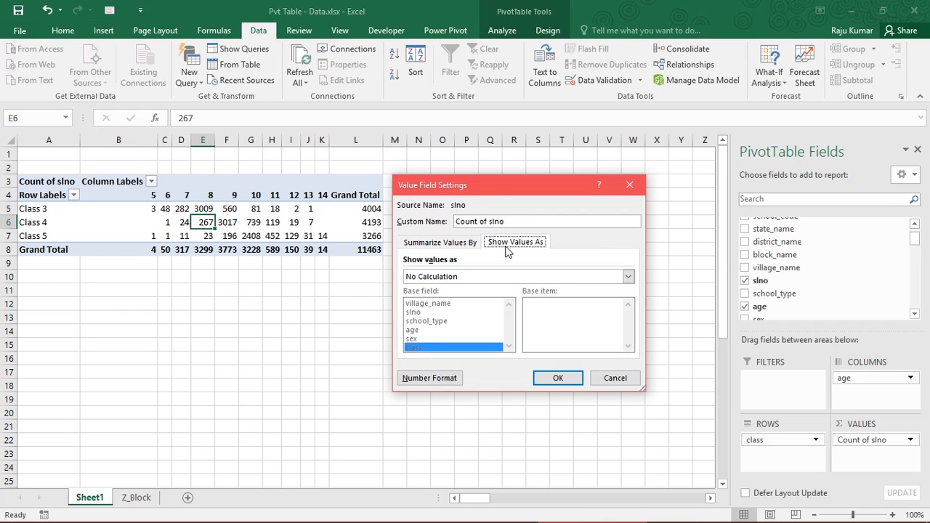
left_click(440, 244)
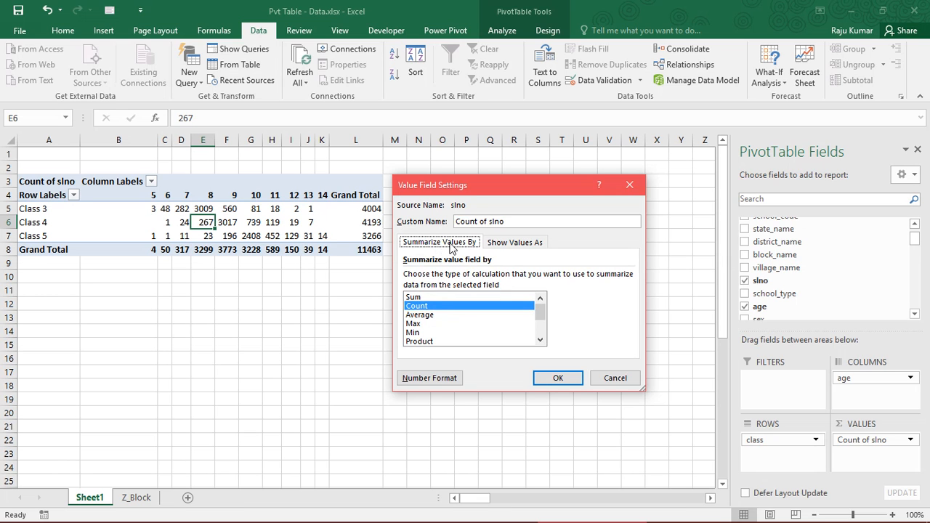
left_click(520, 247)
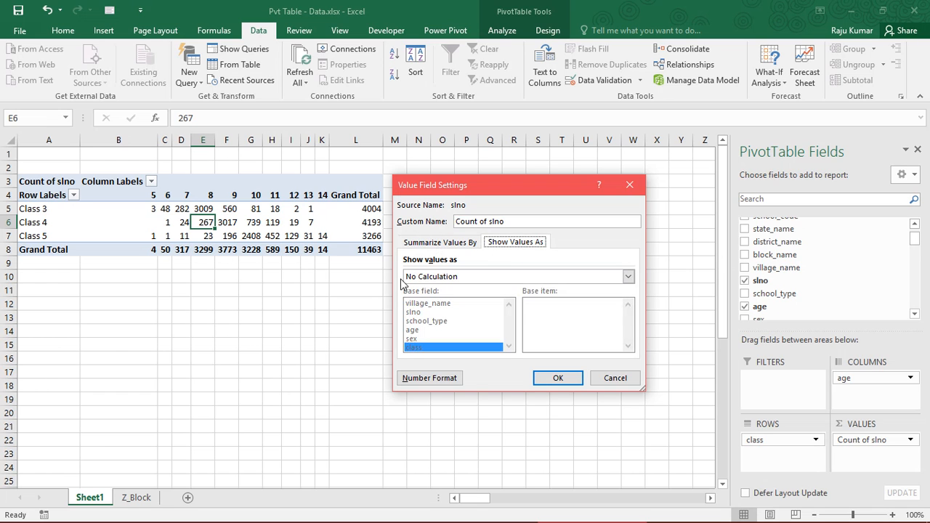
left_click_drag(445, 191, 457, 191)
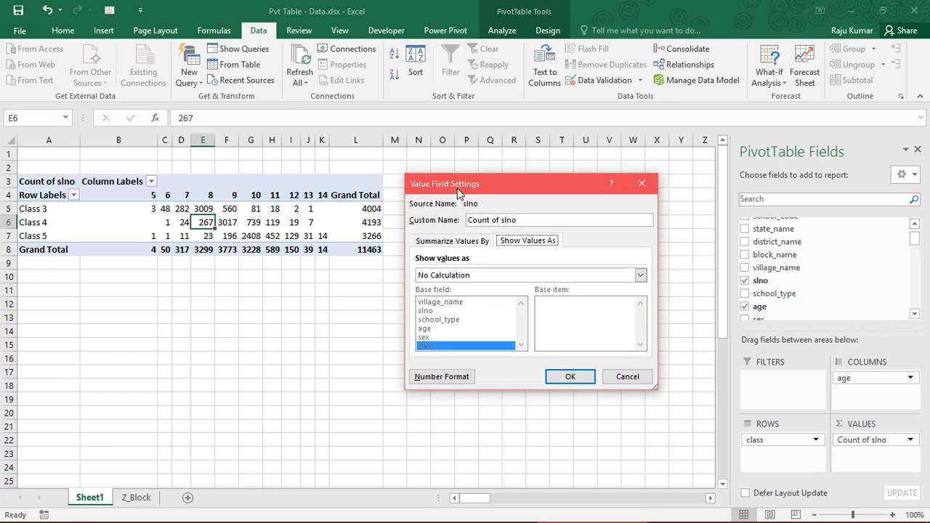
left_click(473, 274)
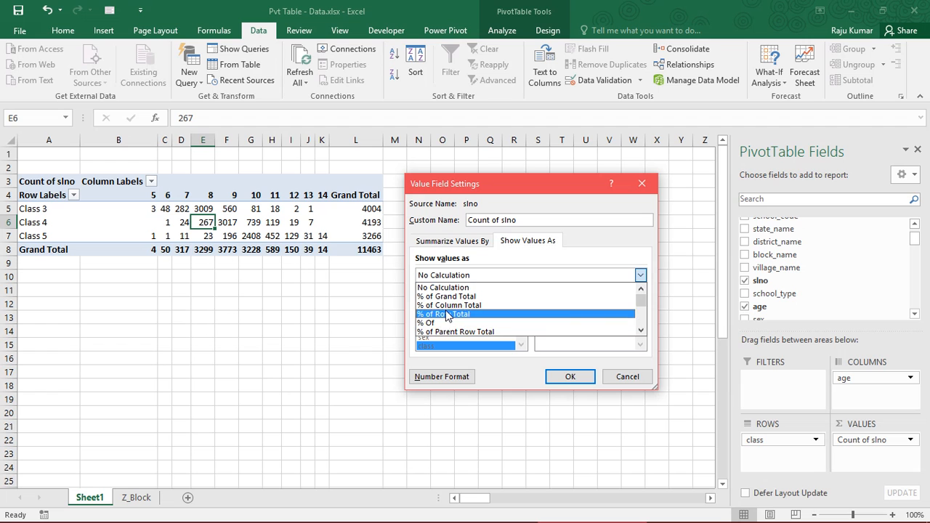
left_click(444, 186)
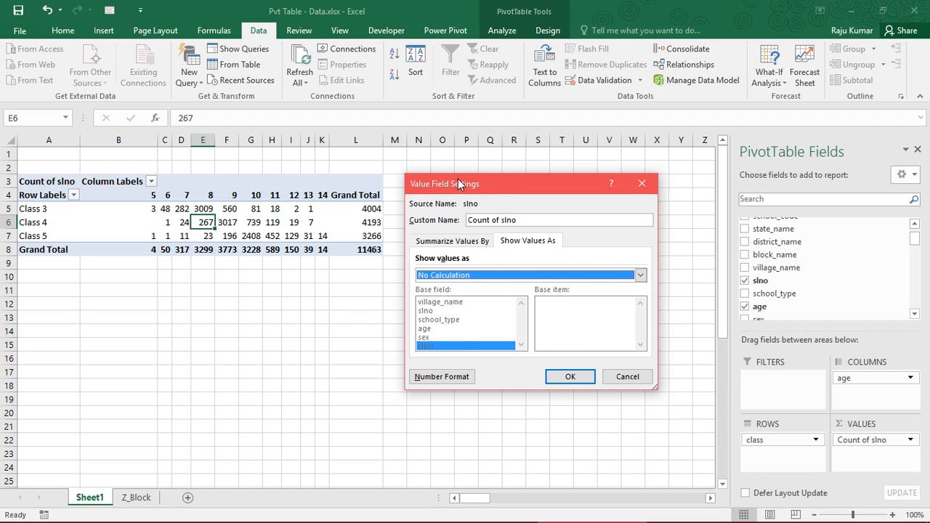
left_click_drag(458, 184, 556, 189)
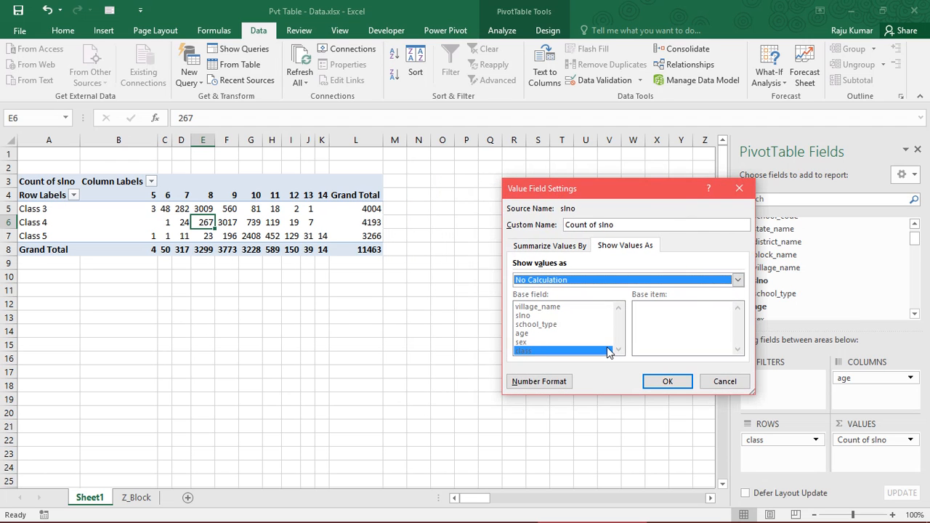
left_click(724, 381)
- Compare the Class 3 counts for ages 5, 6 and 7 with the Class 3 row's grand total
left_click(5, 209)
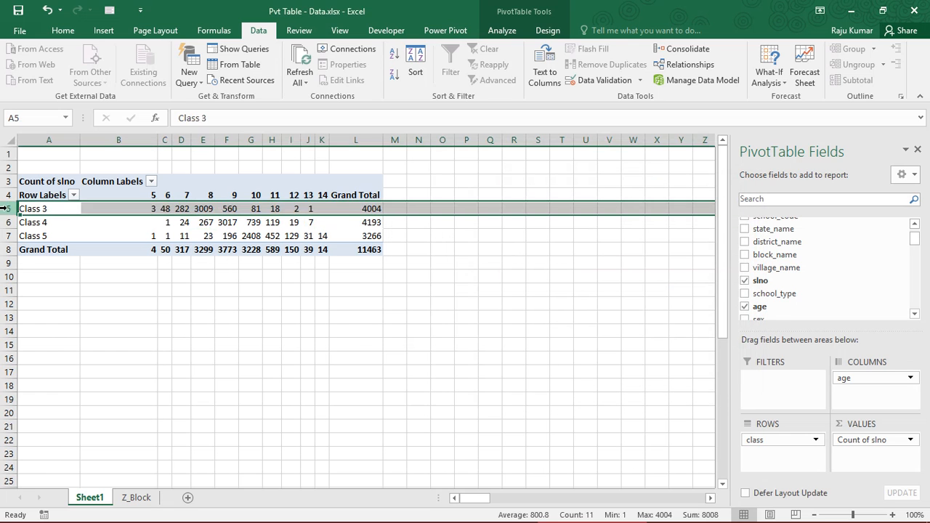
left_click(352, 210)
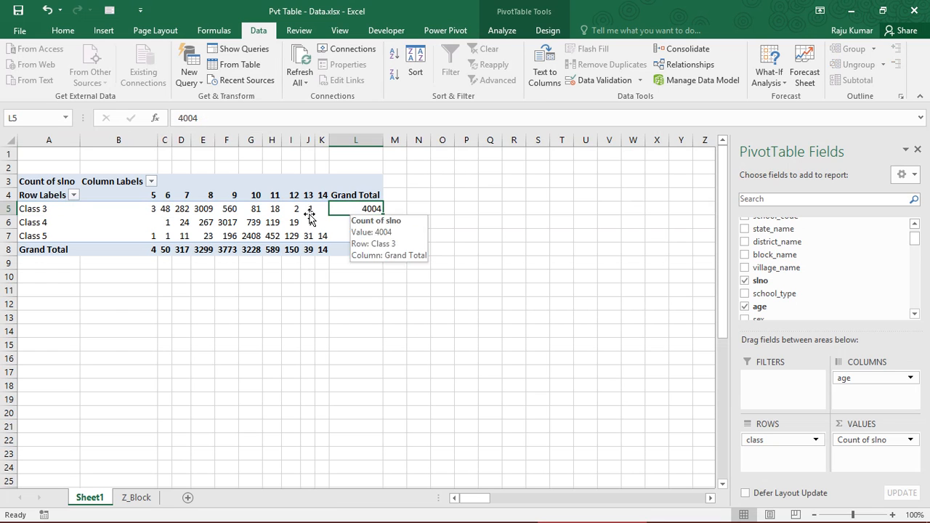
left_click(154, 211)
left_click(160, 209)
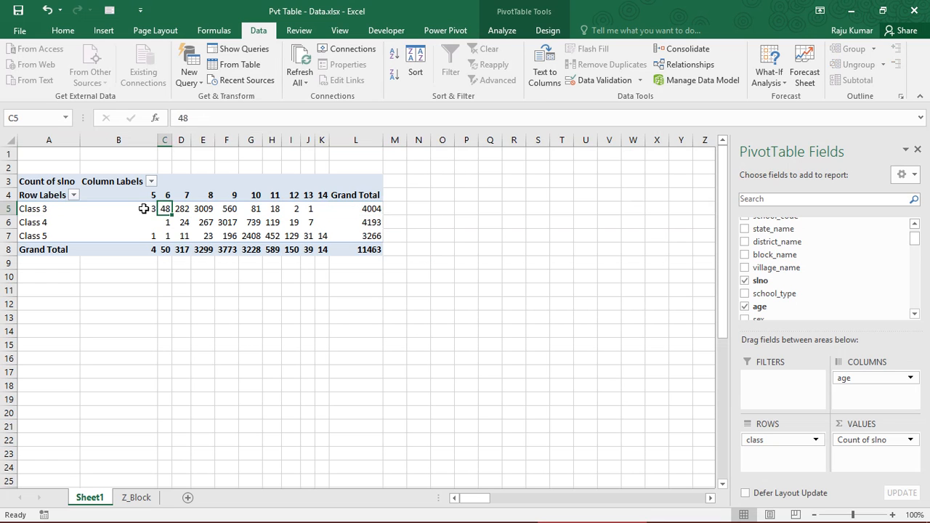
left_click(180, 208)
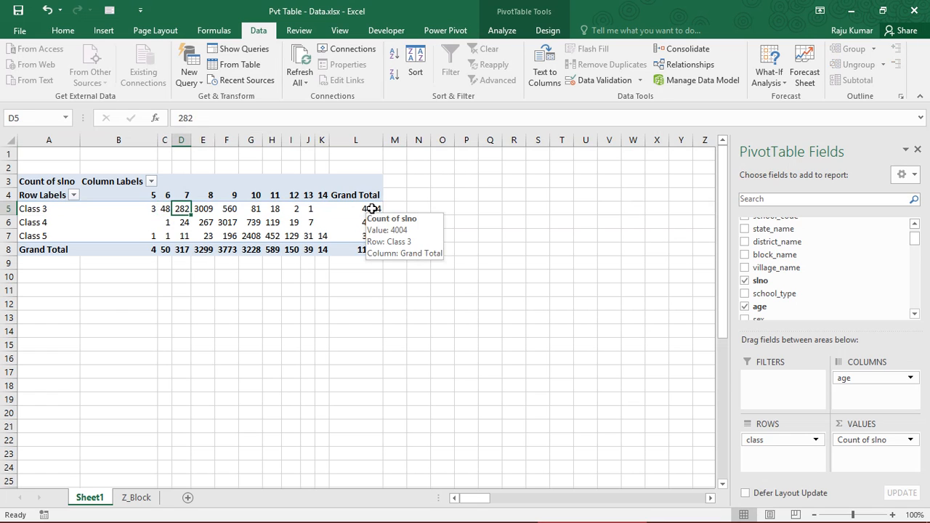
left_click(371, 209)
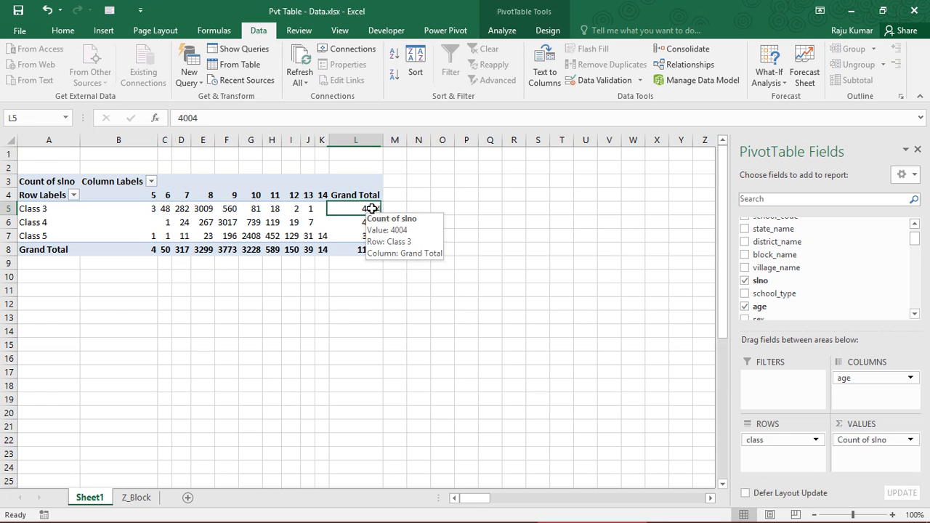
left_click(164, 209)
left_click(366, 209)
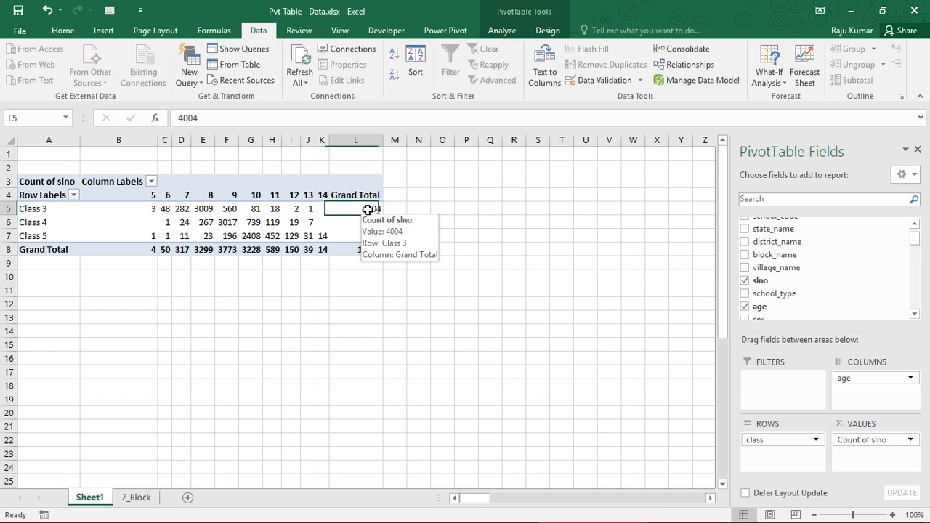
- Compare the Class 3 count for age 5 with the grand total of the age 5 column
left_click(140, 249)
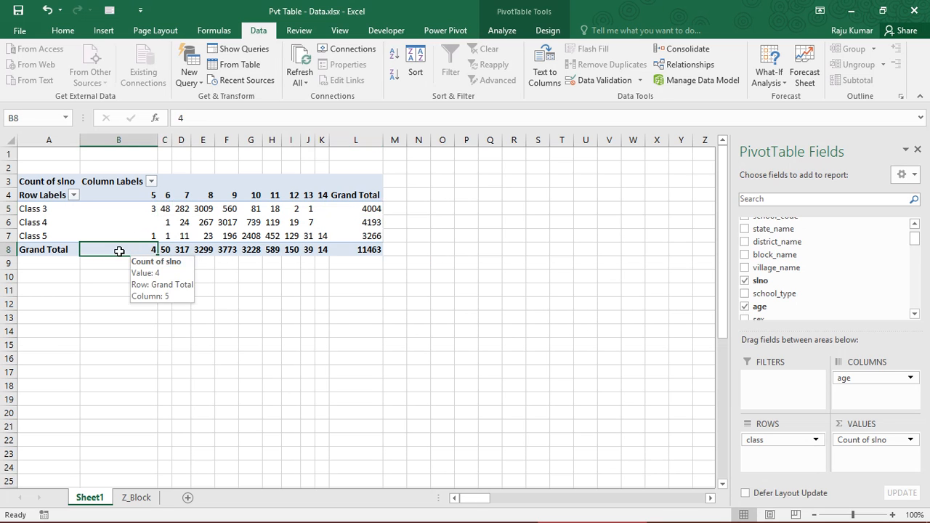
mouse_move(136, 250)
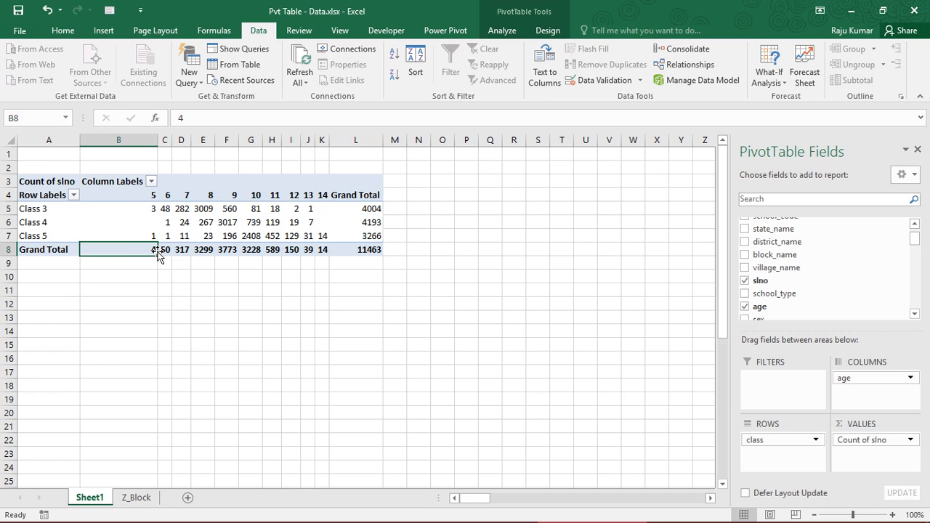
left_click(138, 211)
left_click(141, 251)
left_click(138, 208)
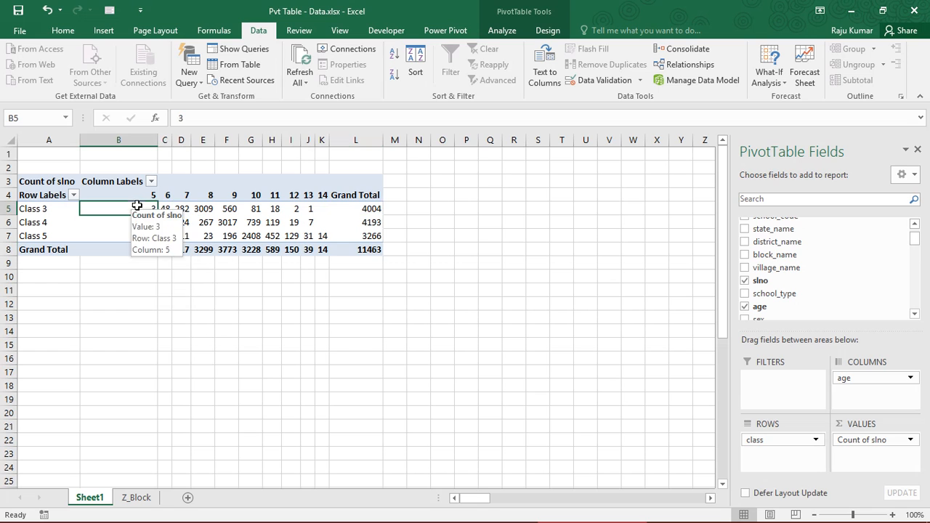
left_click(151, 248)
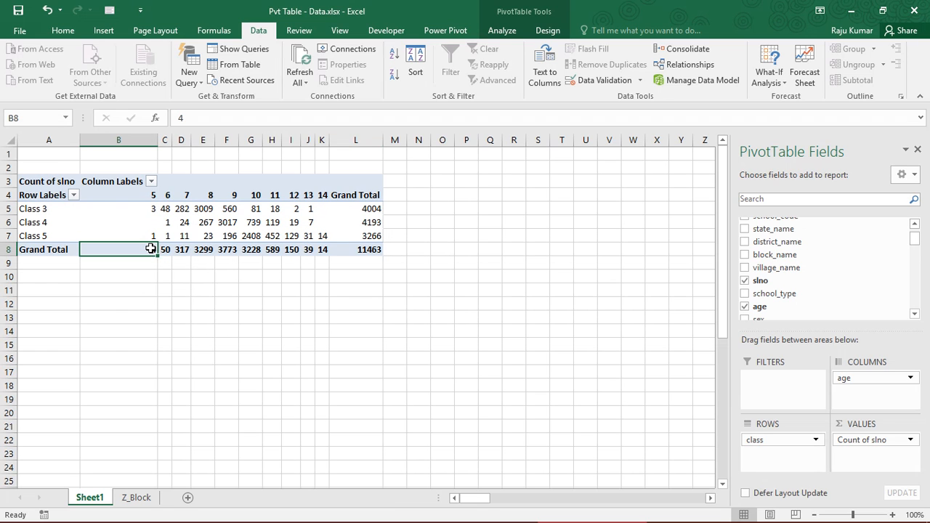
left_click(137, 208)
- Compare all class-by-age counts with the overall grand total, and the Class 3 counts with their row total
left_click(358, 249)
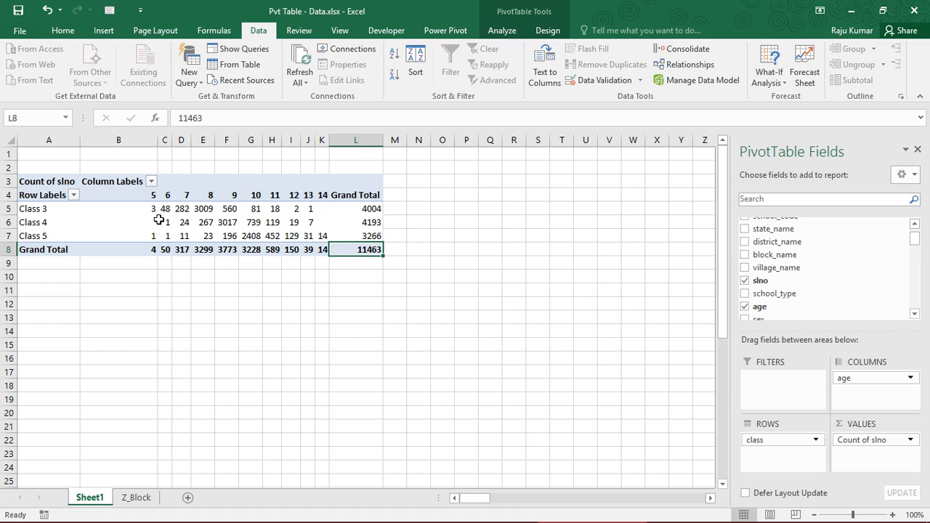
left_click_drag(147, 213, 322, 237)
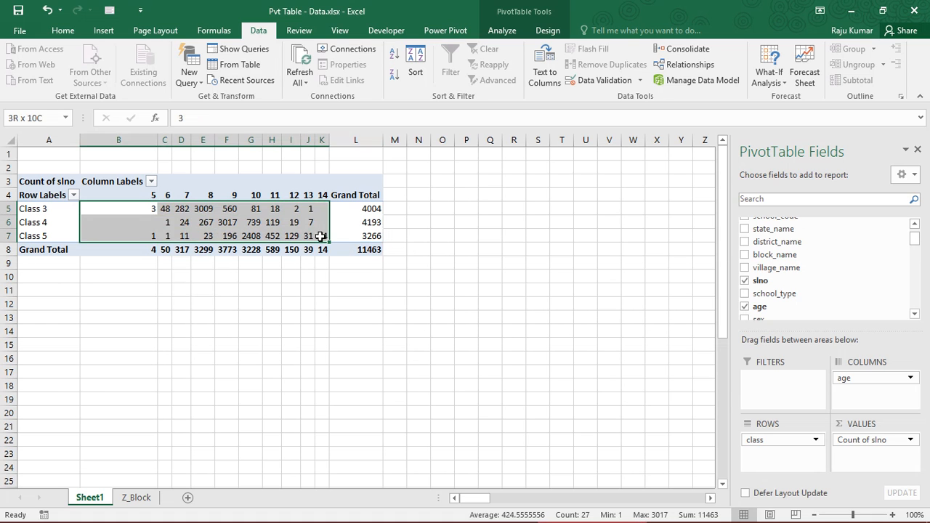
left_click(137, 208)
left_click(363, 208)
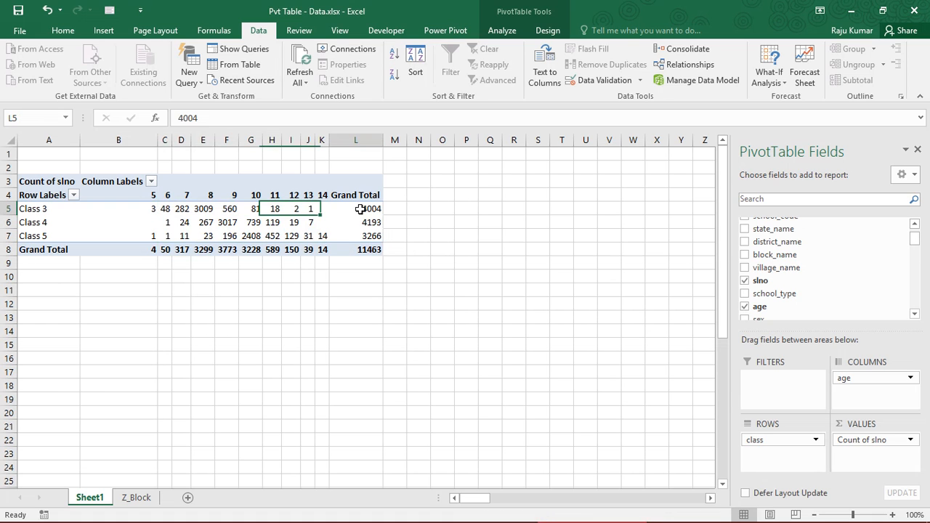
mouse_move(353, 209)
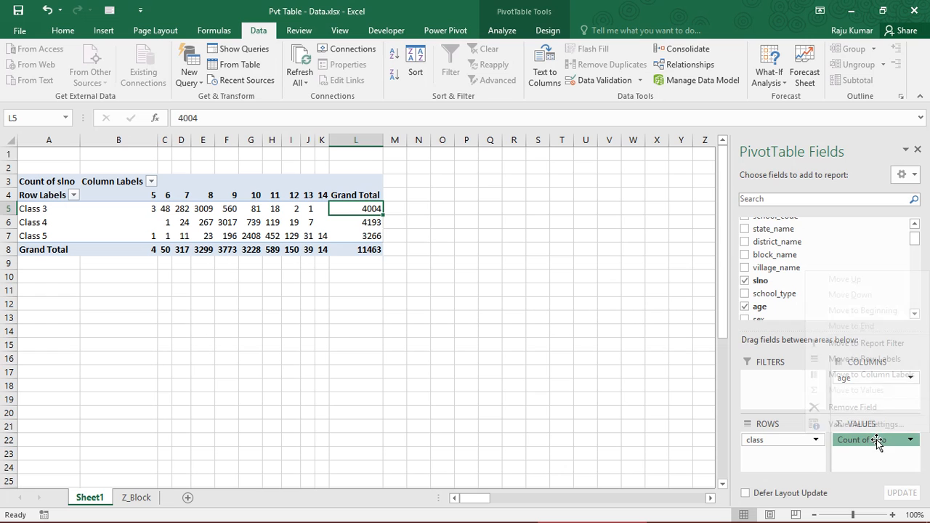
- Show the Count of slno values as % of Row Total in the PivotTable
left_click(910, 440)
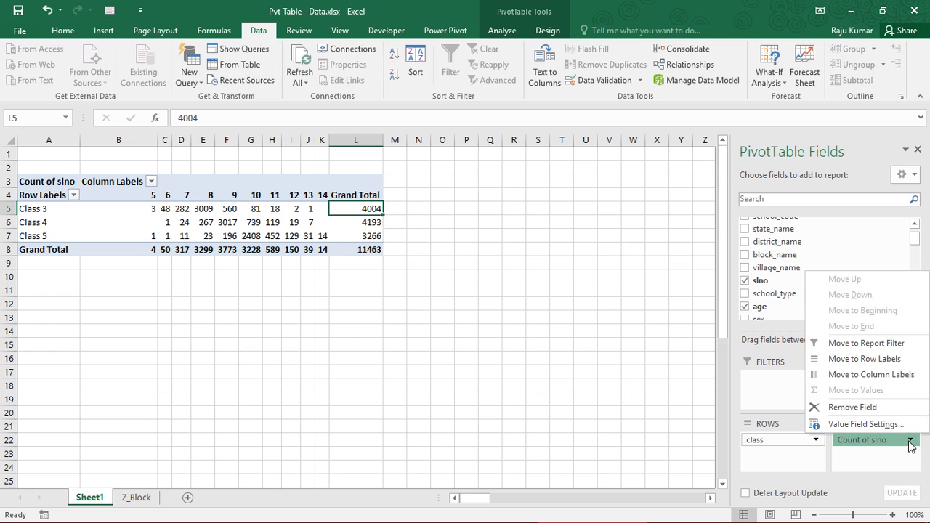
left_click(862, 425)
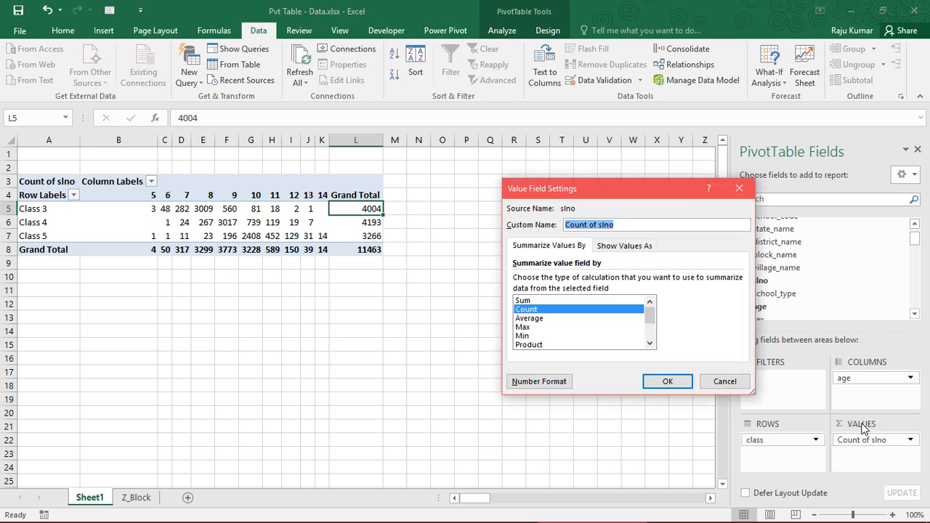
left_click(611, 247)
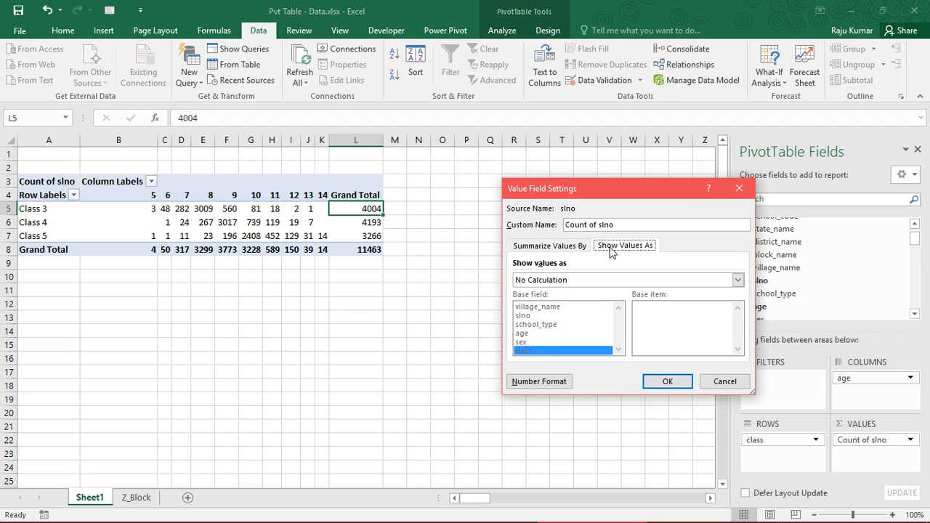
left_click(598, 276)
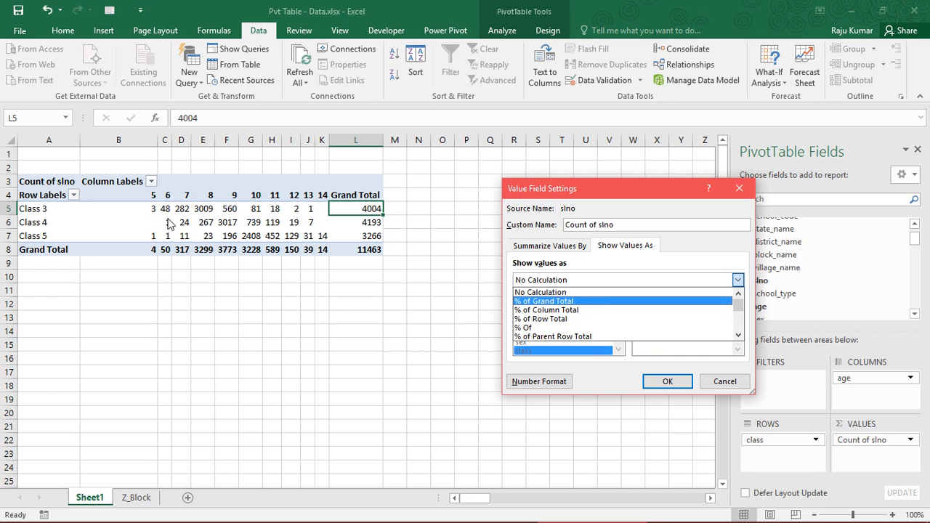
left_click(571, 320)
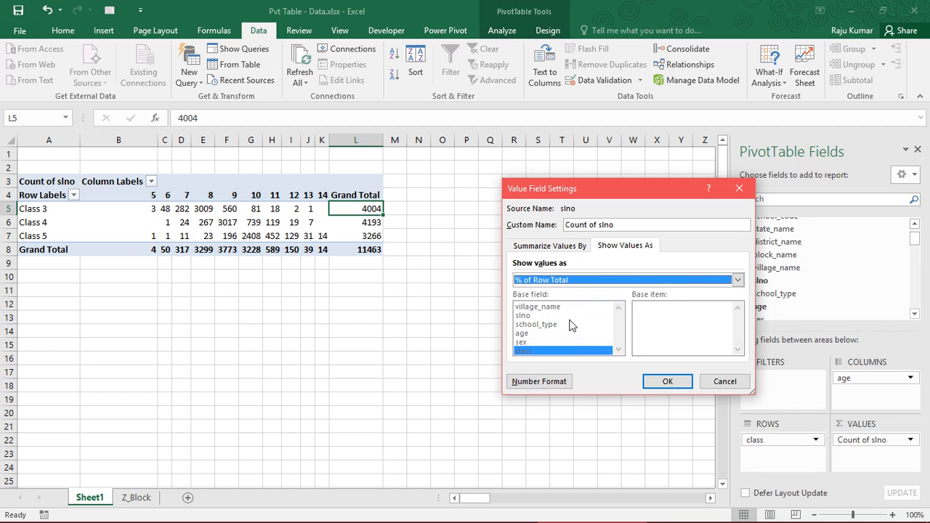
left_click(657, 383)
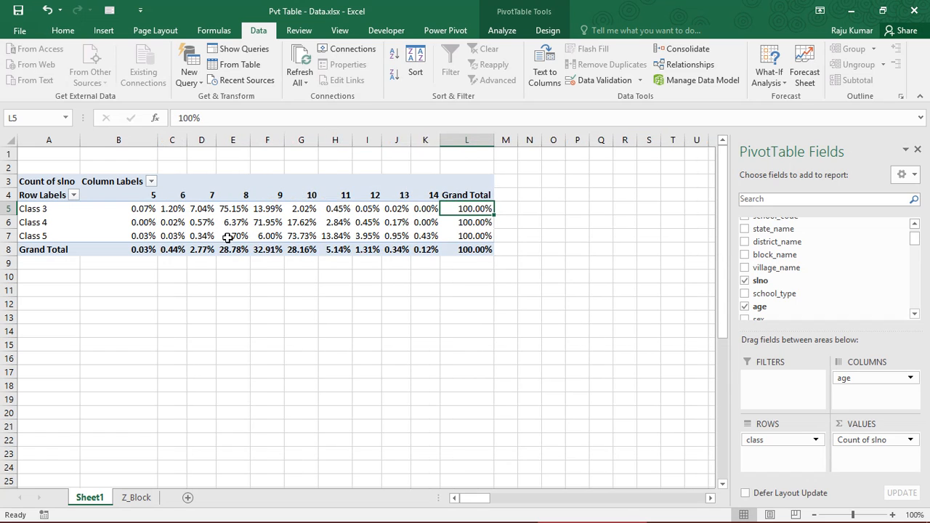
- Review the row grand totals and the Class 3 percentages for ages 5 to 11
left_click(465, 222)
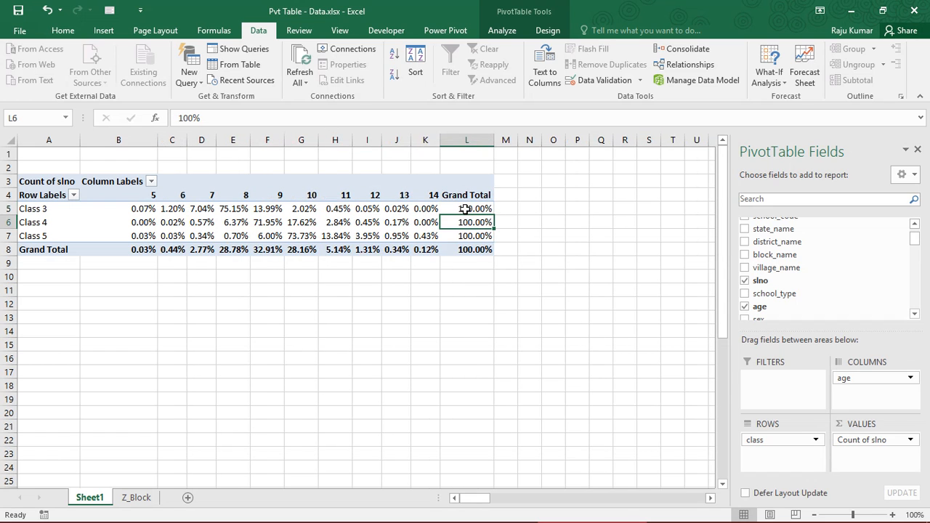
left_click(137, 210)
left_click_drag(222, 209, 341, 209)
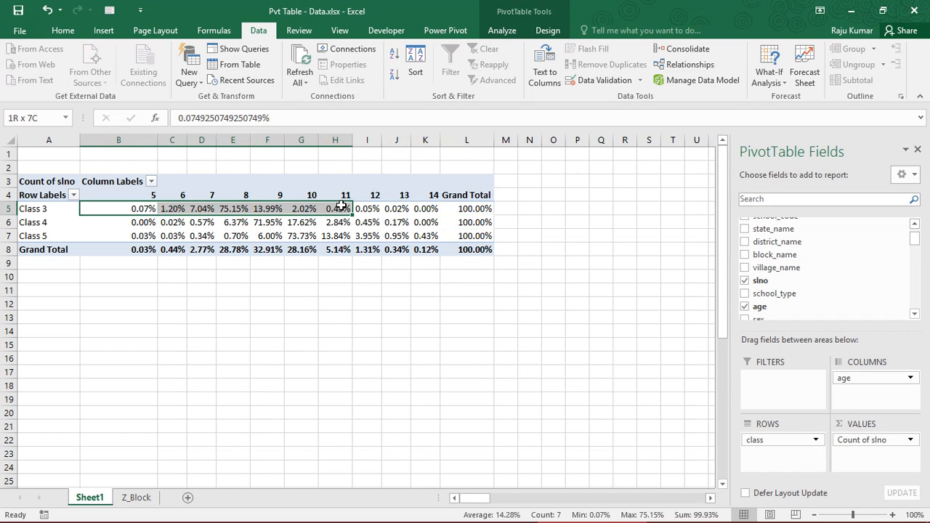
- Examine the row-total percentages for Class 3 at age 8, Class 5 at age 10, and the whole class-by-age range
left_click(231, 210)
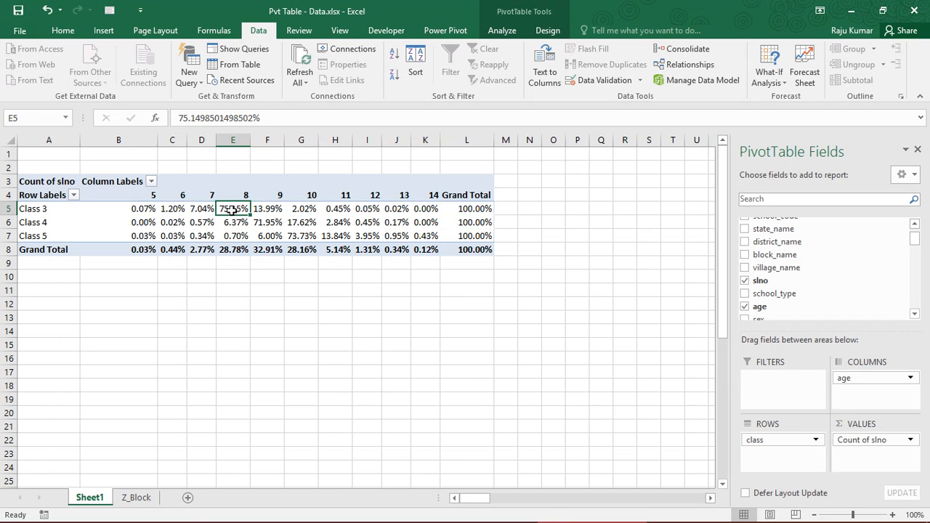
left_click(300, 237)
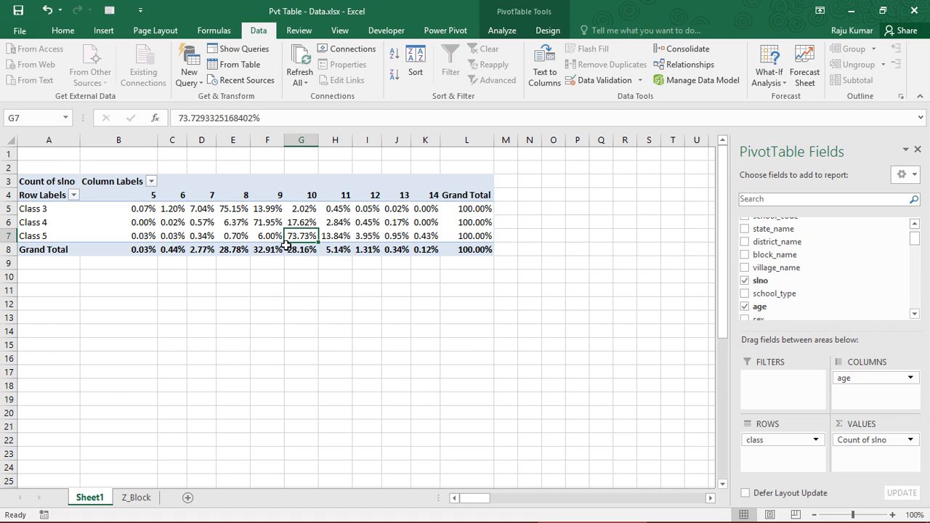
left_click_drag(129, 207, 477, 253)
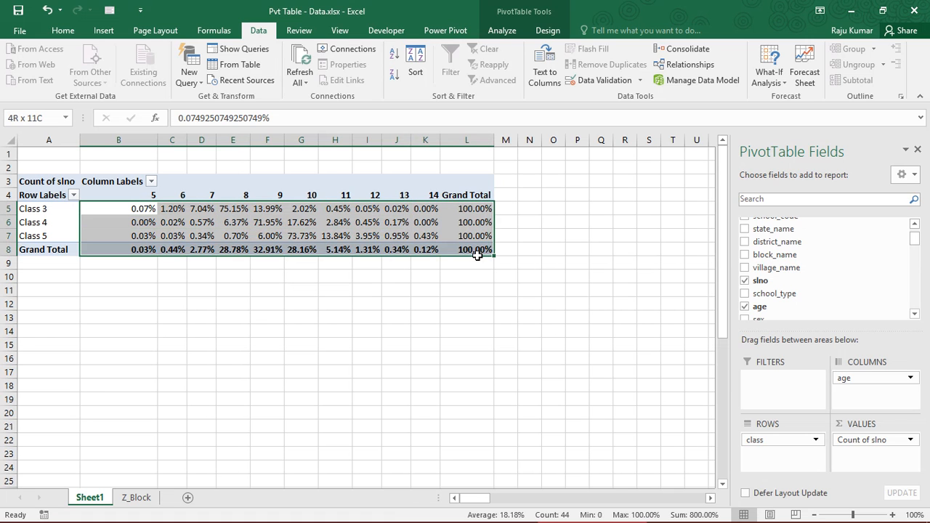
left_click(124, 210)
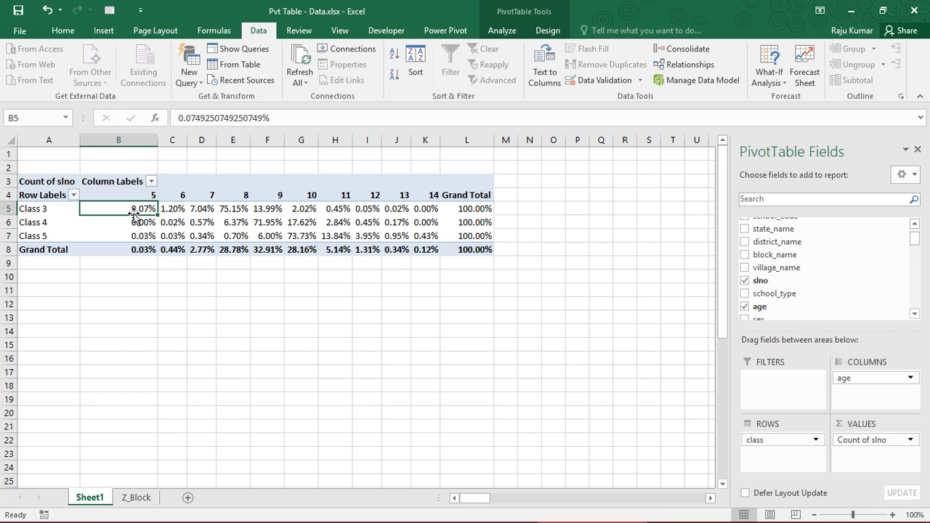
left_click(136, 223)
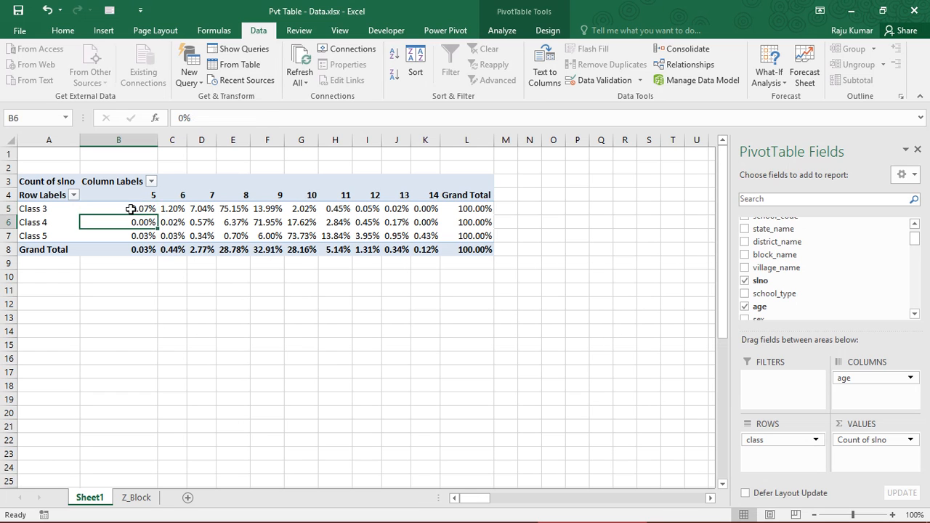
left_click(143, 210)
left_click_drag(132, 207, 460, 250)
left_click(300, 235)
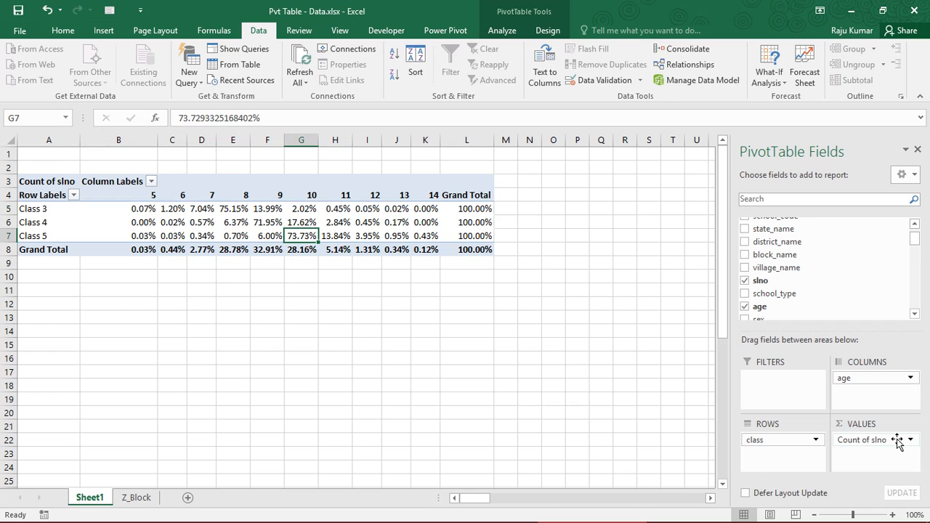
- Format the Count of slno values as Percentage with 1 decimal place
left_click(899, 441)
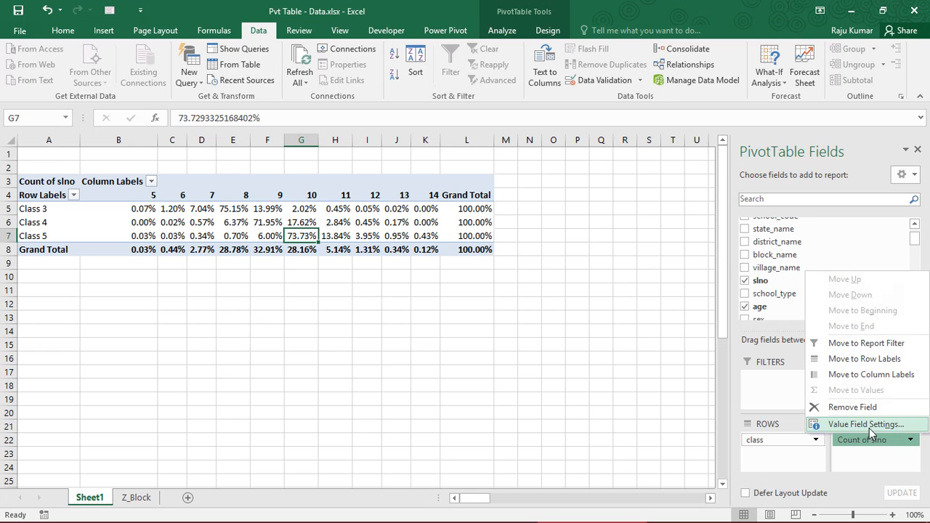
left_click(869, 425)
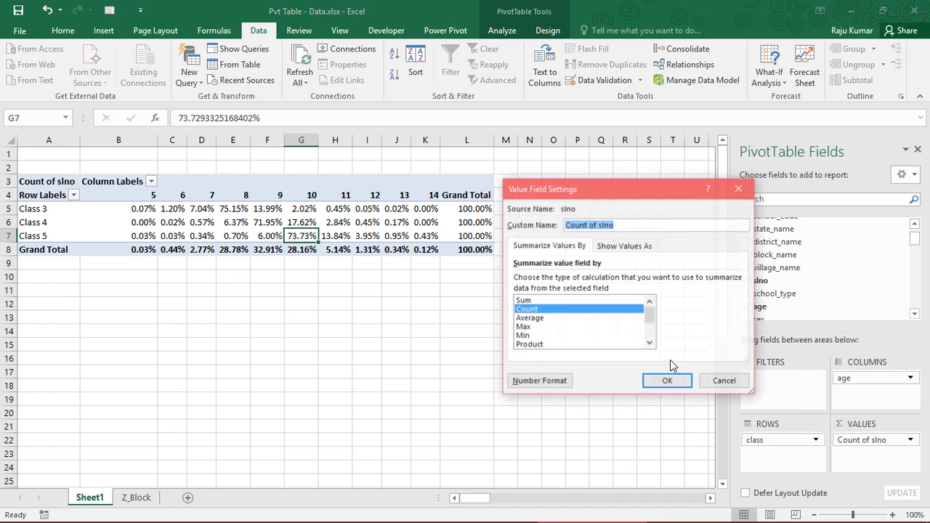
left_click(538, 389)
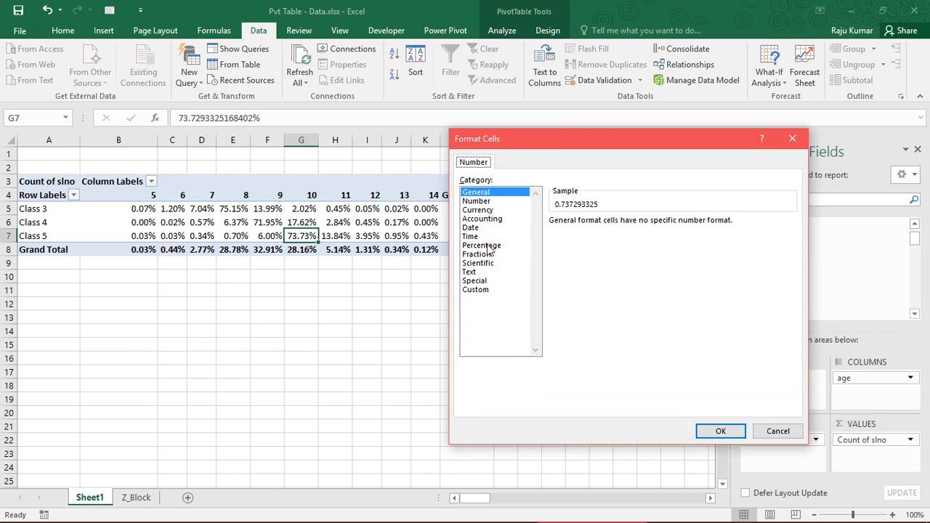
left_click(489, 246)
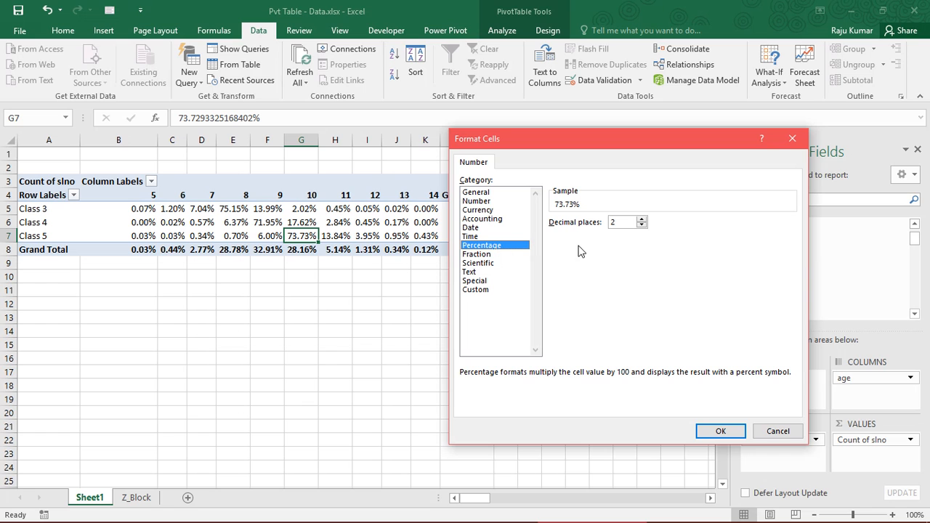
left_click(629, 226)
key("BackSpace")
left_click(642, 225)
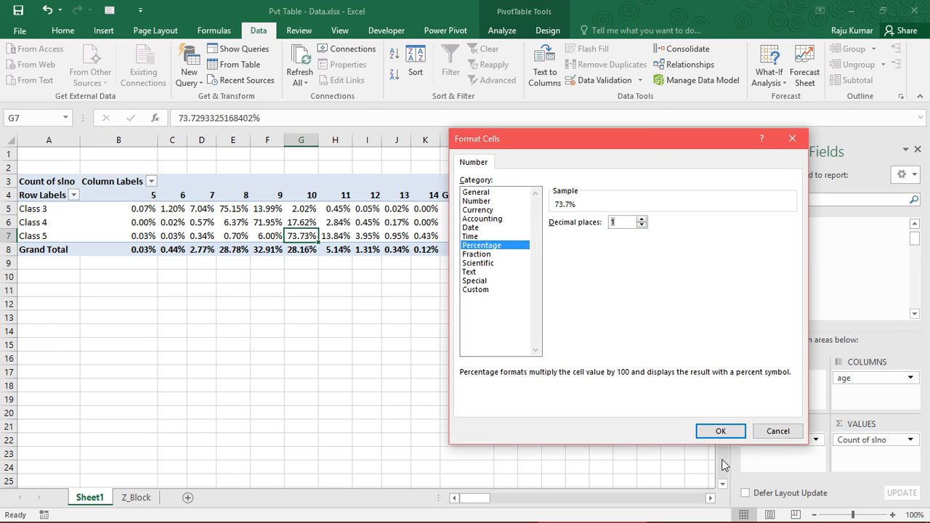
left_click(716, 432)
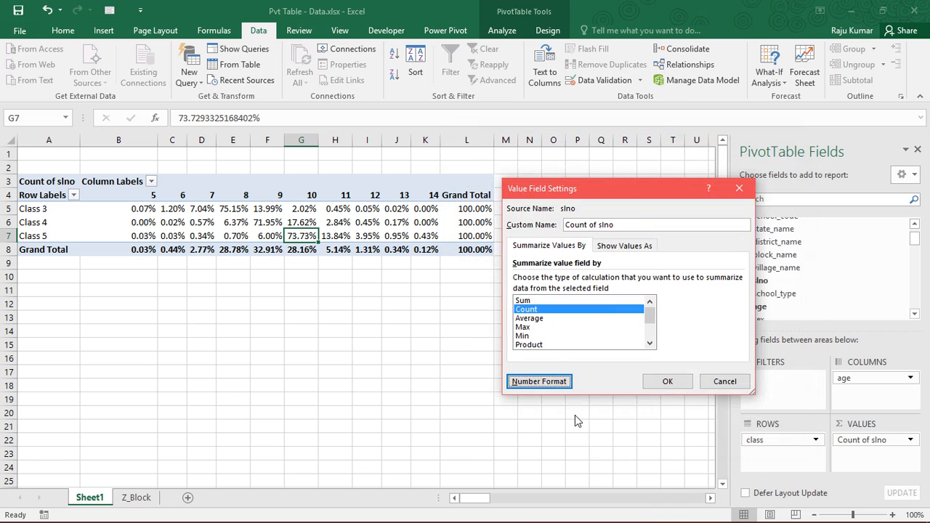
left_click(665, 380)
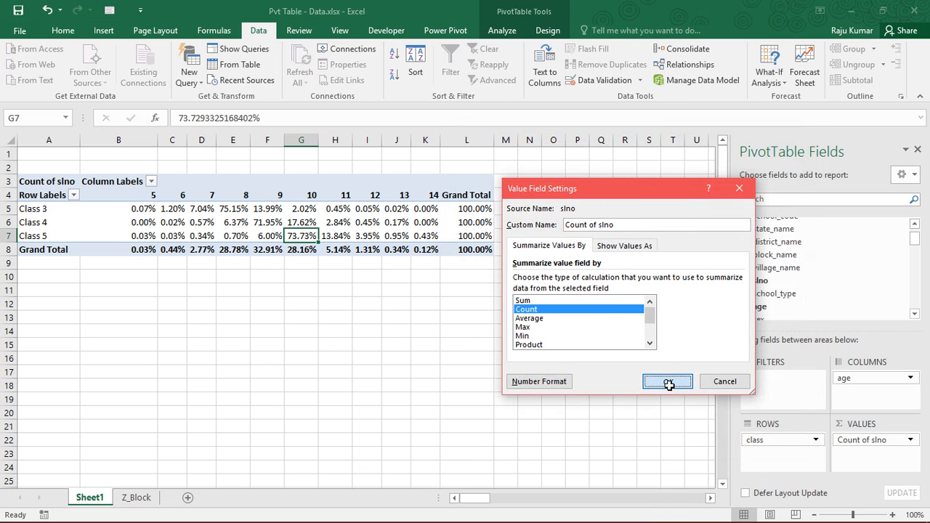
- Review the reformatted percentages together with the class row labels and the age column headings from 5 to 14
left_click(123, 211)
left_click_drag(214, 242, 422, 255)
left_click(251, 235)
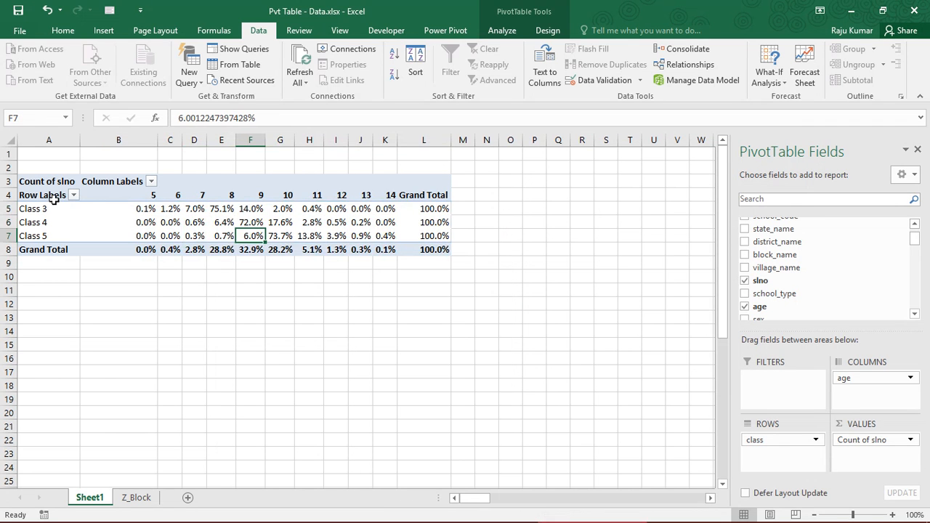
left_click_drag(69, 199, 428, 254)
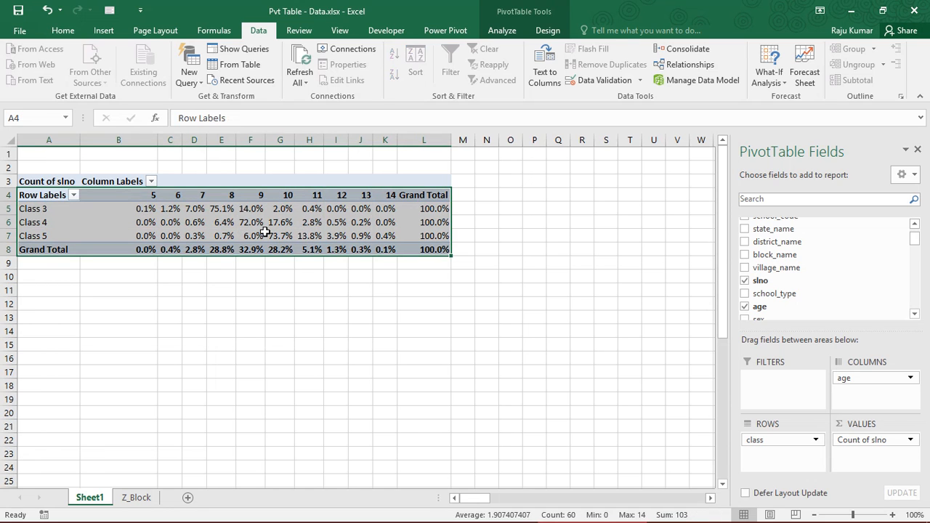
mouse_move(265, 232)
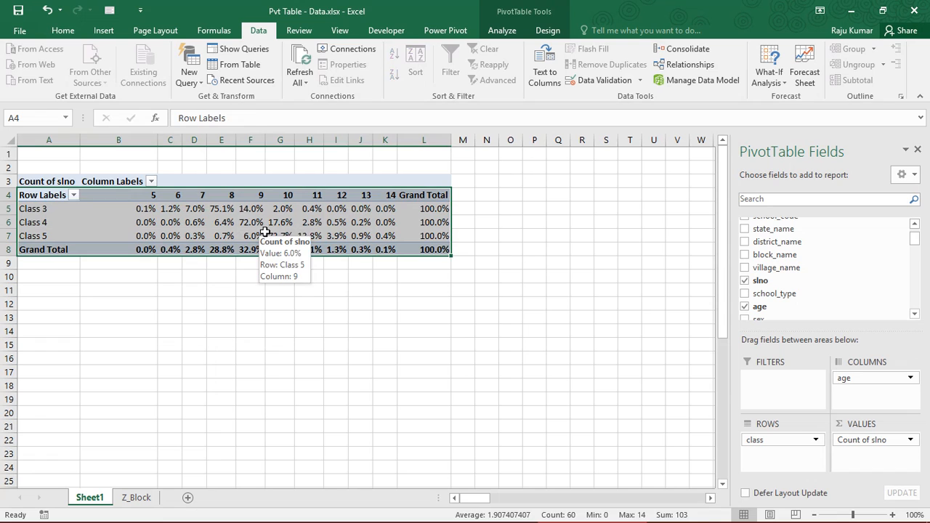
left_click(195, 222)
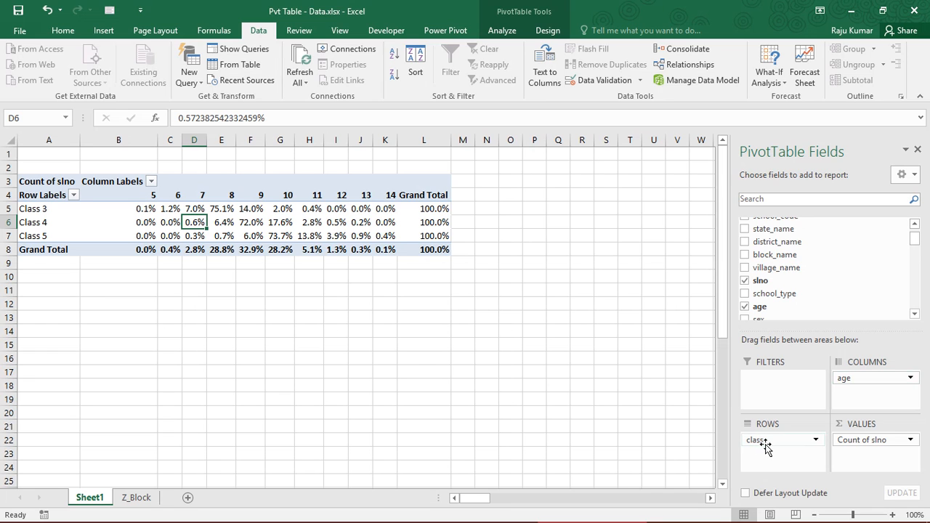
left_click_drag(57, 210, 49, 244)
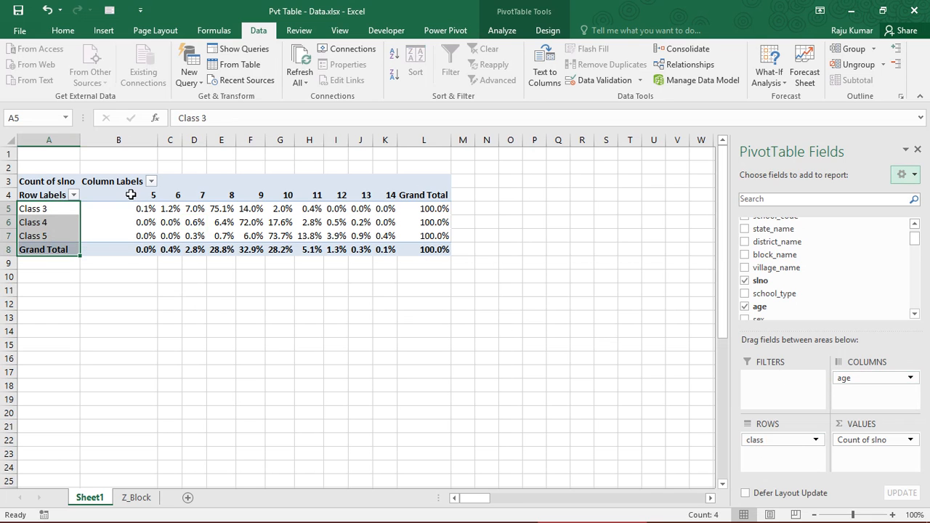
left_click_drag(131, 194, 391, 196)
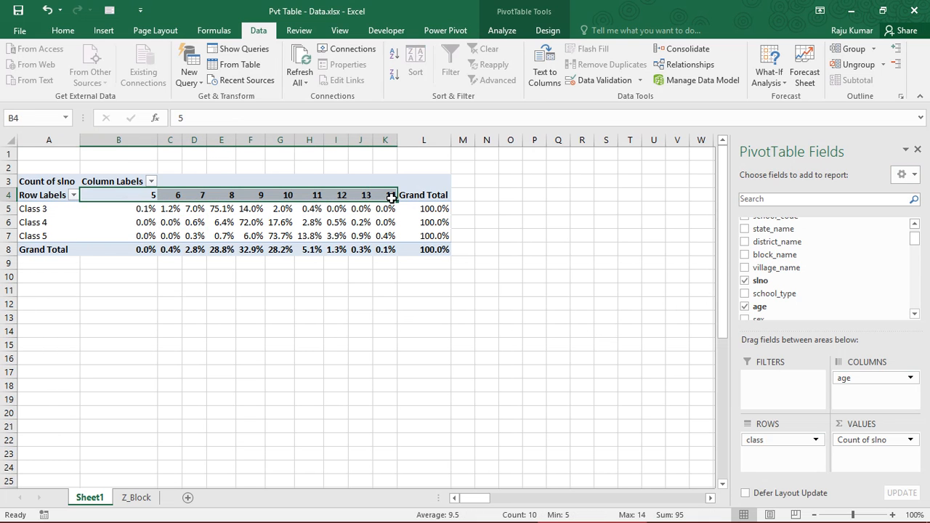
- Try Sum and Average as the summary function for slno, and return it to Count
left_click(867, 441)
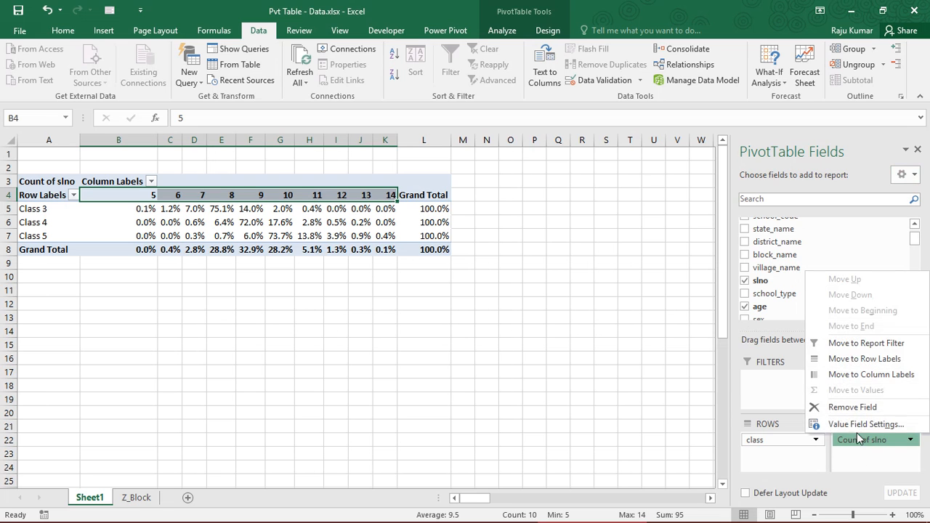
left_click(857, 430)
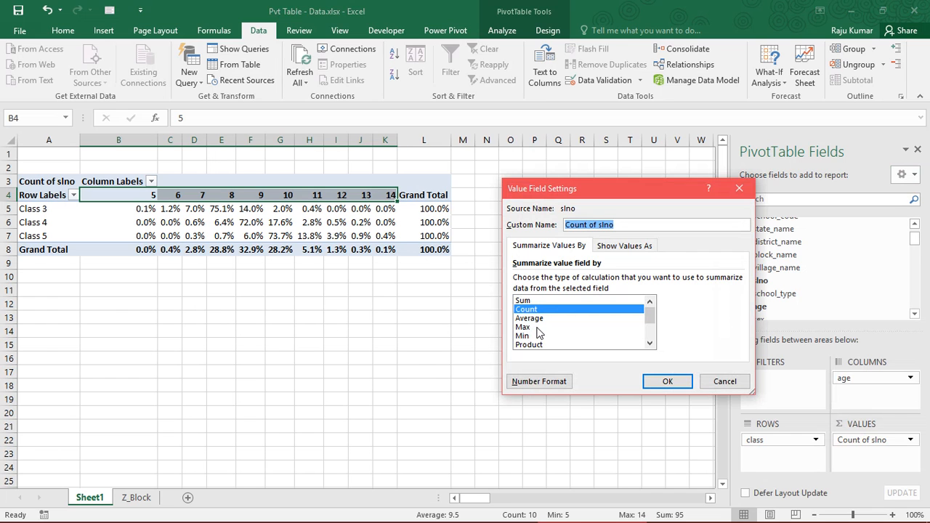
mouse_move(652, 319)
left_mouse_down()
mouse_move(654, 343)
mouse_move(652, 320)
left_mouse_up()
left_click(545, 300)
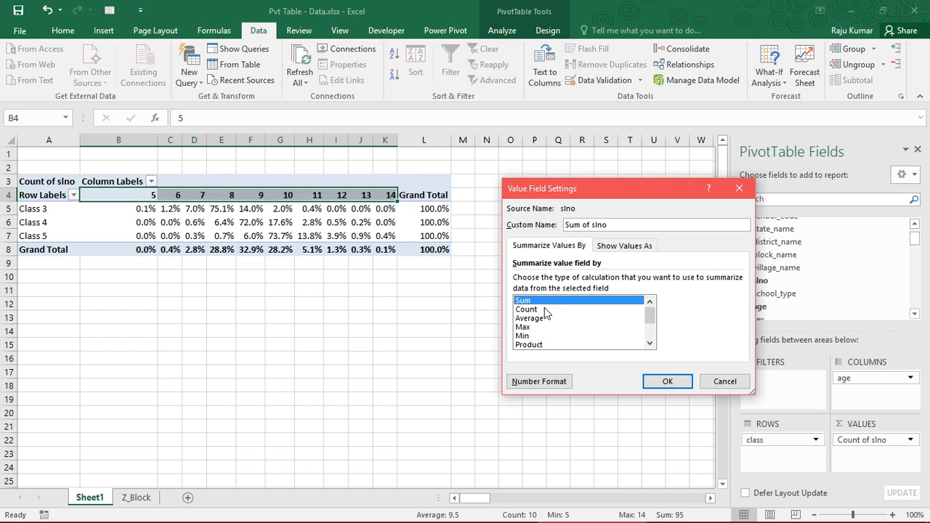
left_click(546, 309)
left_click(549, 318)
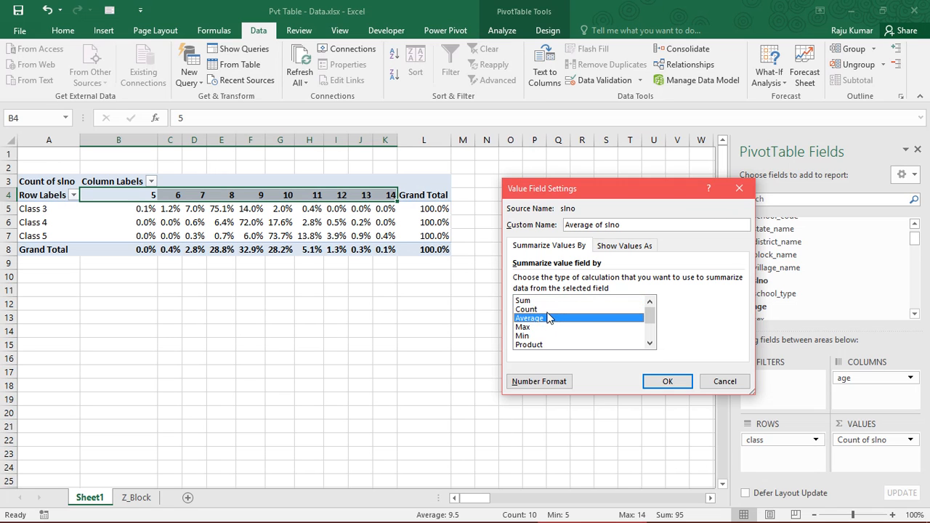
left_click(548, 311)
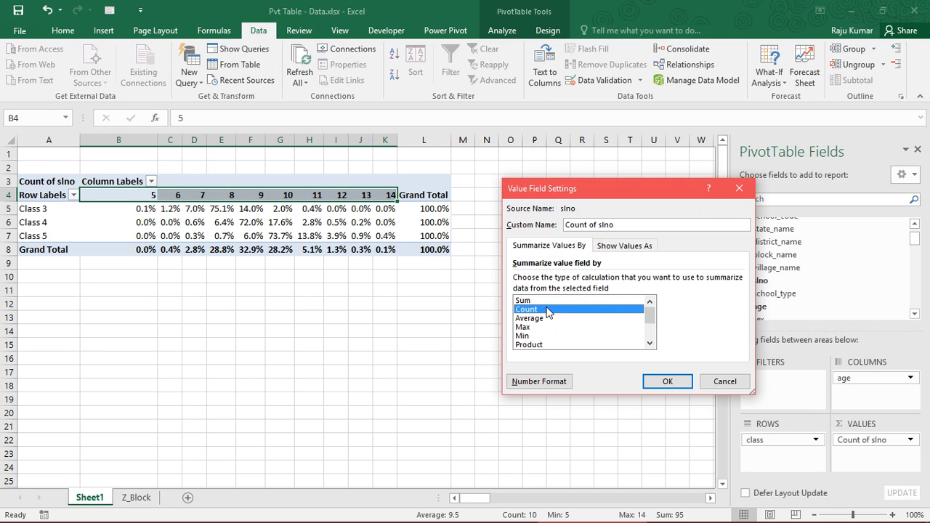
left_click(665, 380)
left_click(190, 238)
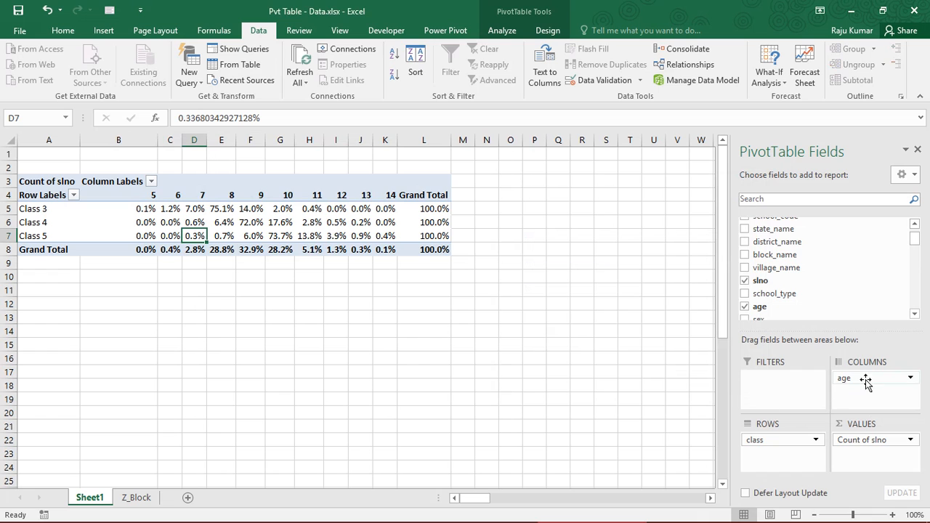
- Set the Count of slno values to No Calculation and check the plain class-by-age counts
left_click(854, 441)
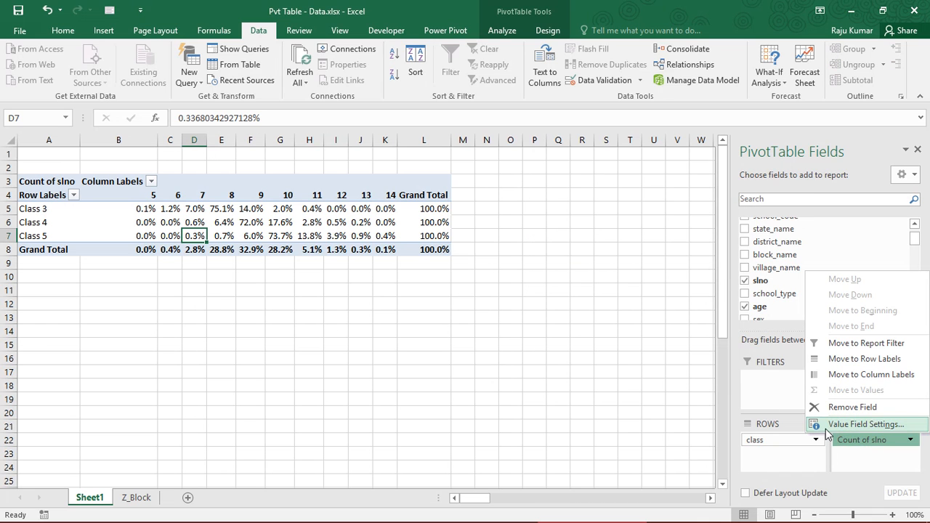
left_click(865, 425)
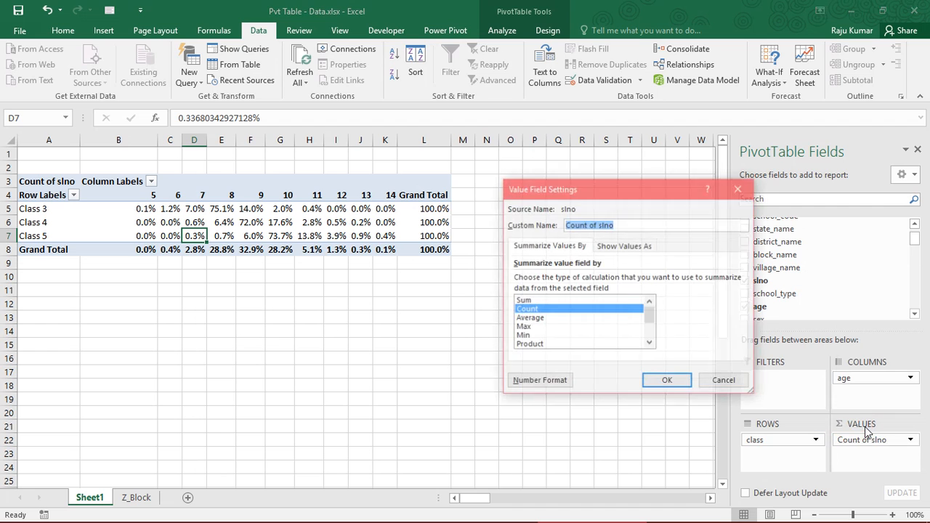
left_click(623, 247)
left_click(586, 283)
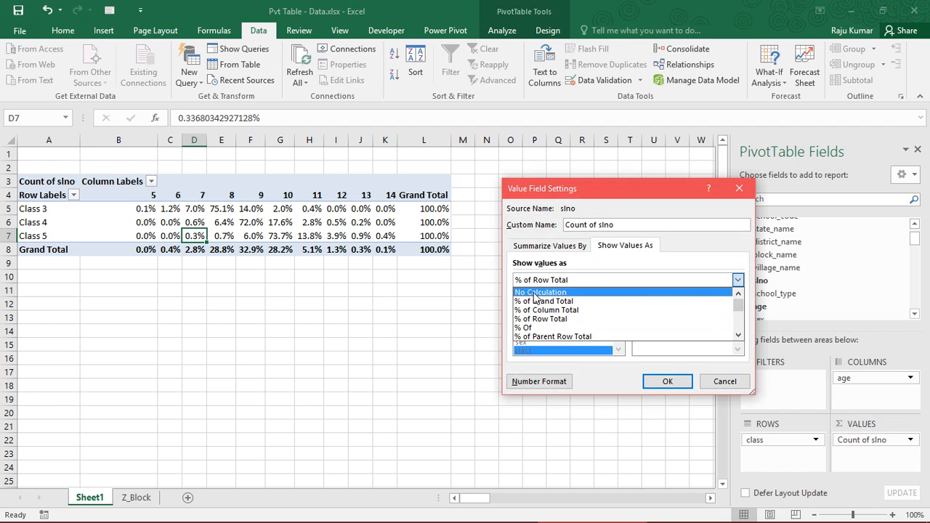
left_click(530, 291)
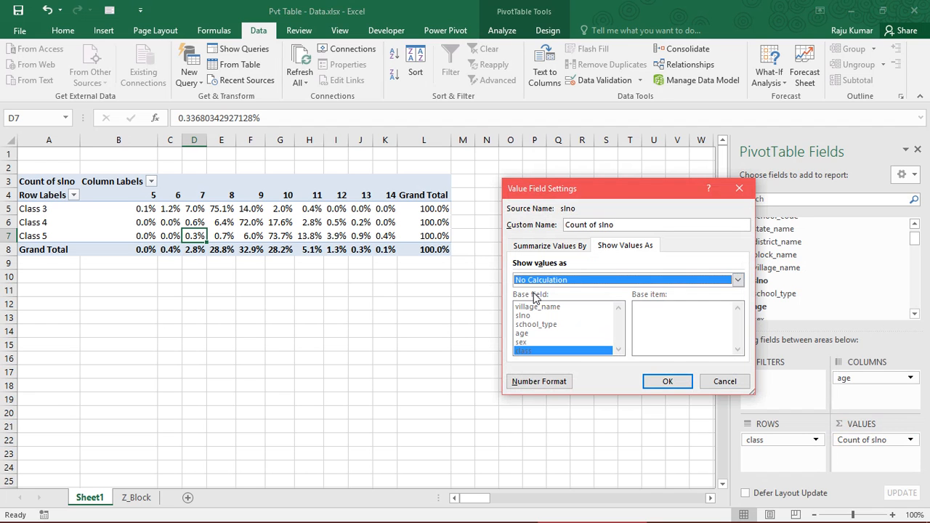
left_click(677, 385)
left_click_drag(143, 213, 348, 250)
left_click(250, 236)
left_click(166, 223)
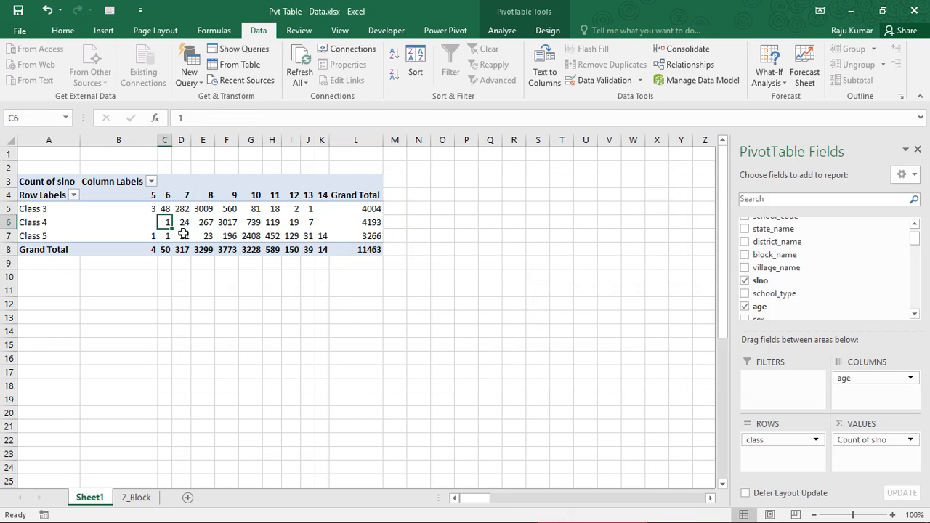
- Replace the age field with the sex field in the PivotTable's columns
left_click(868, 381)
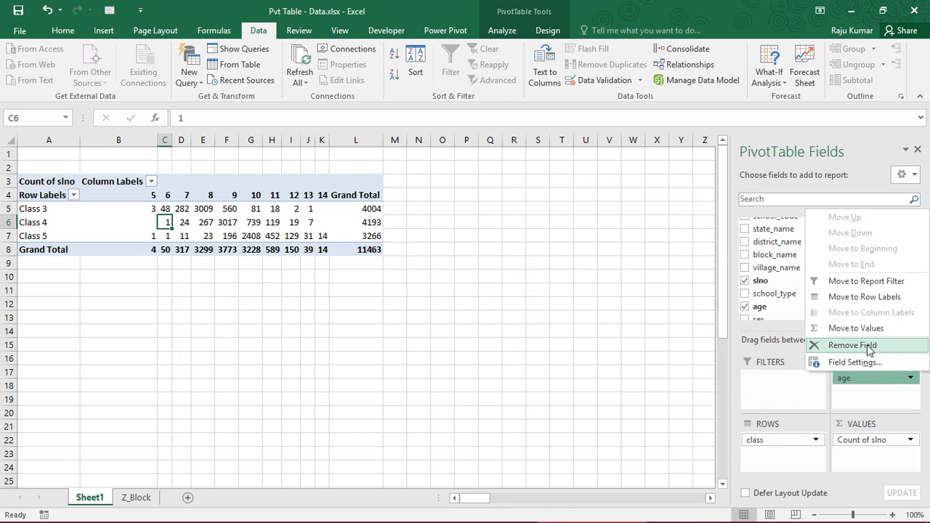
left_click(869, 346)
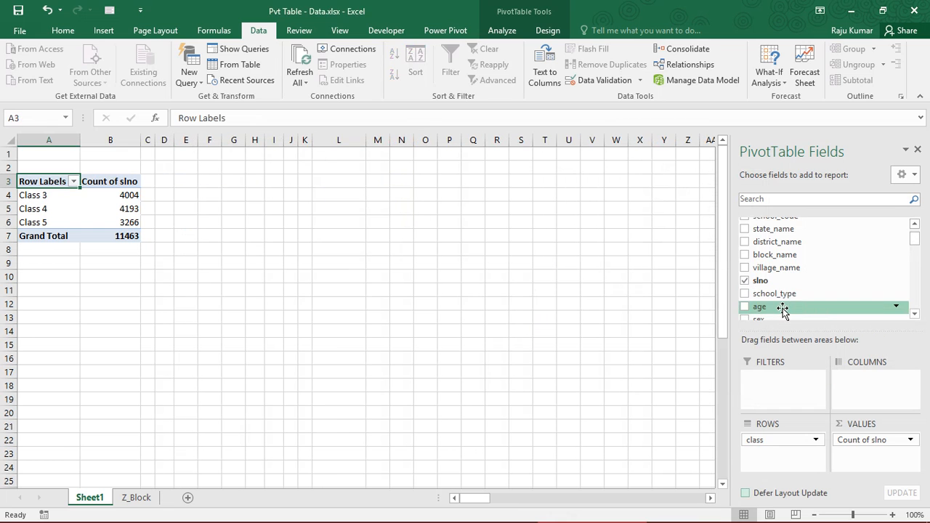
left_click(915, 314)
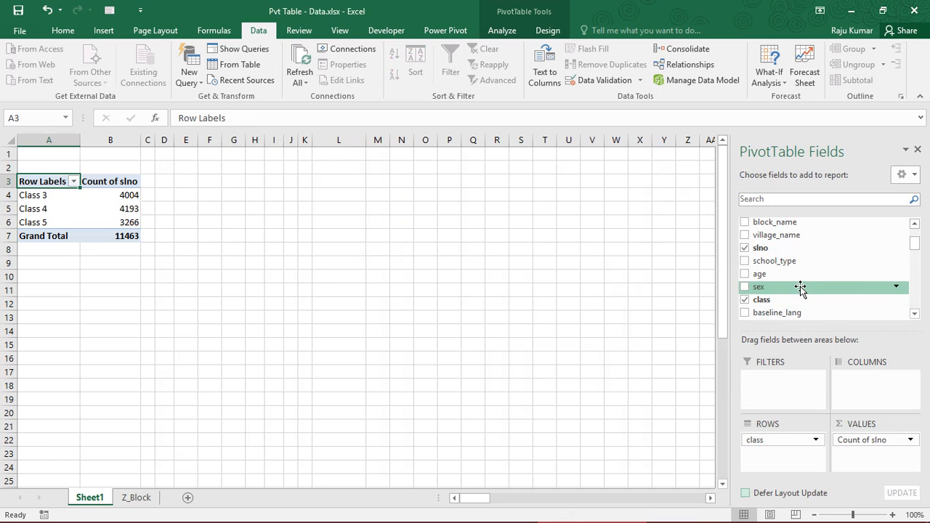
left_click_drag(772, 288, 864, 374)
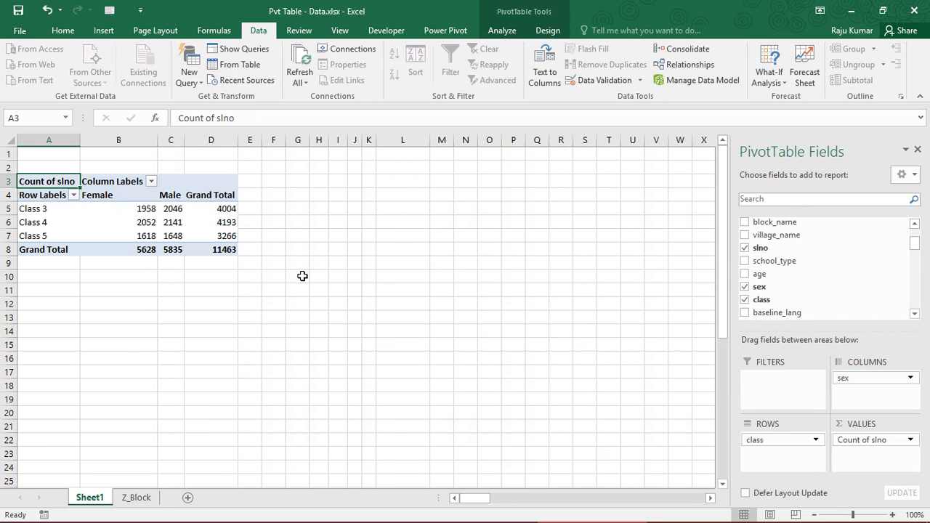
- Compare the female and male counts for each class, including the grand totals
left_click(129, 208)
left_click(174, 209)
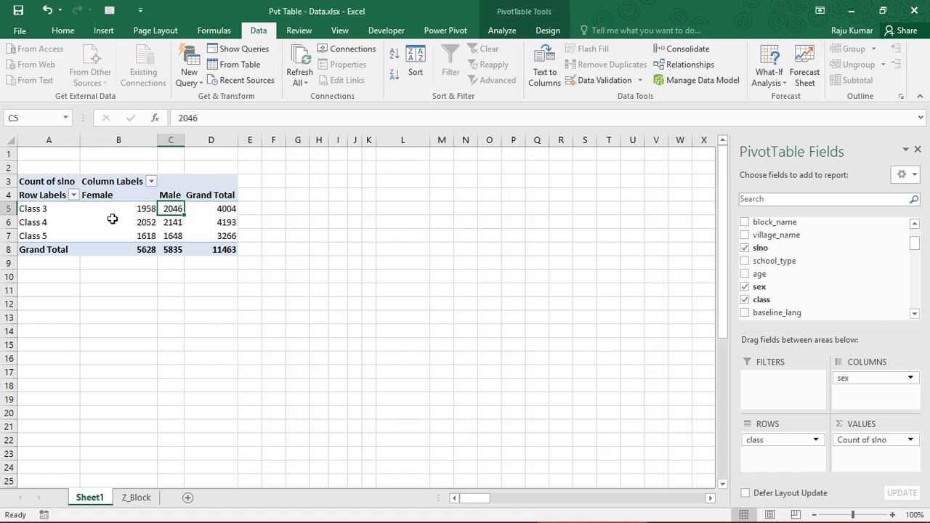
left_click_drag(111, 212, 216, 250)
left_click(168, 235)
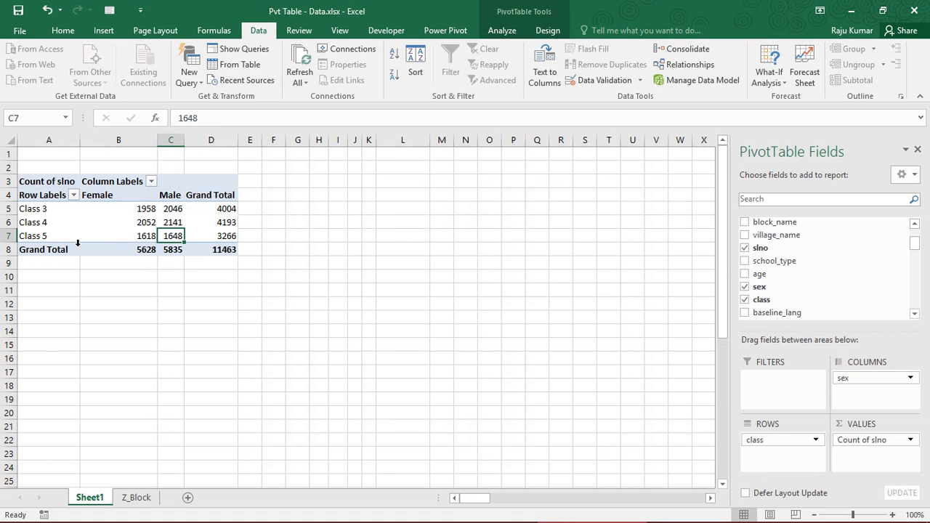
- Review the class-by-sex counts across the PivotTable, including its Grand Total row and column
left_click(124, 211)
left_click(178, 209)
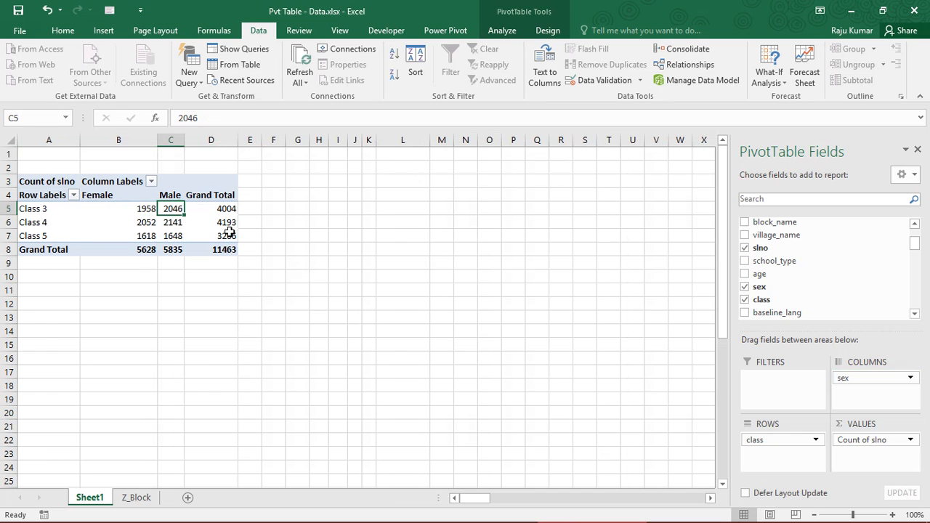
mouse_move(228, 231)
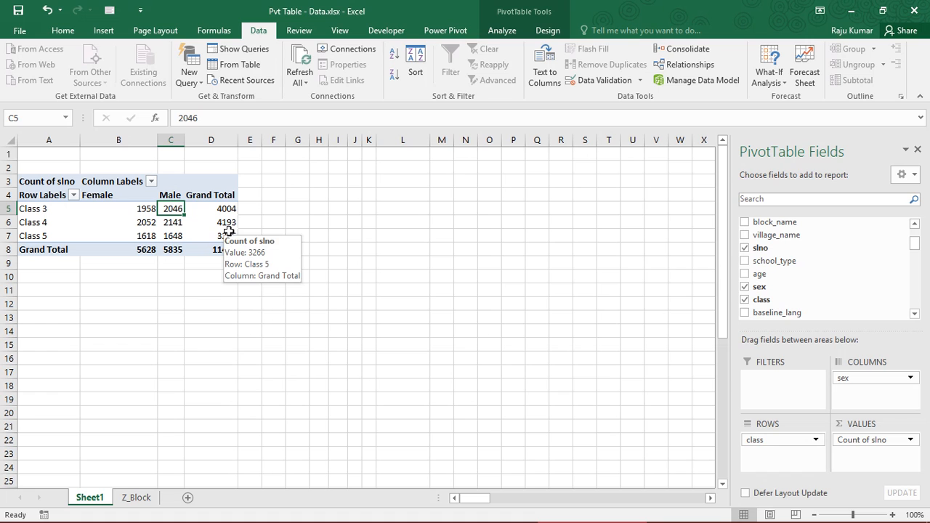
left_click_drag(125, 208, 225, 252)
left_click(222, 252)
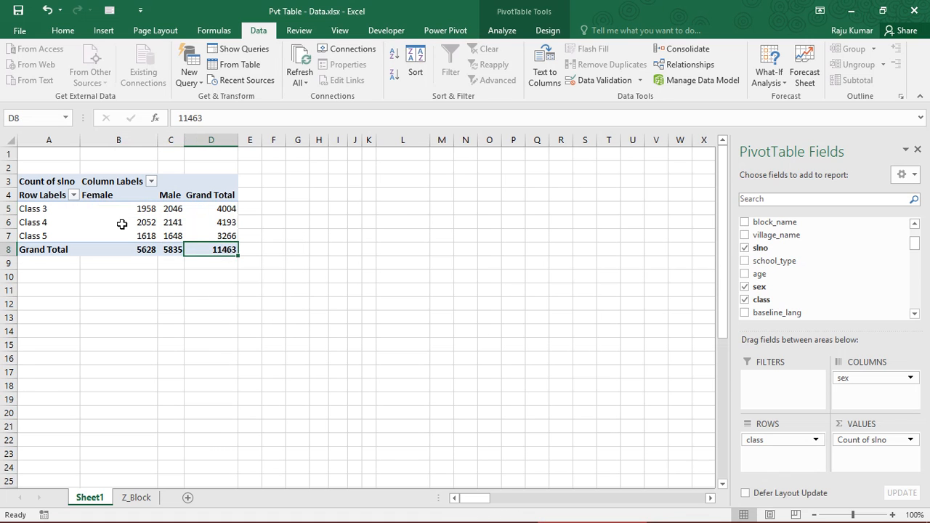
left_click_drag(22, 250, 199, 253)
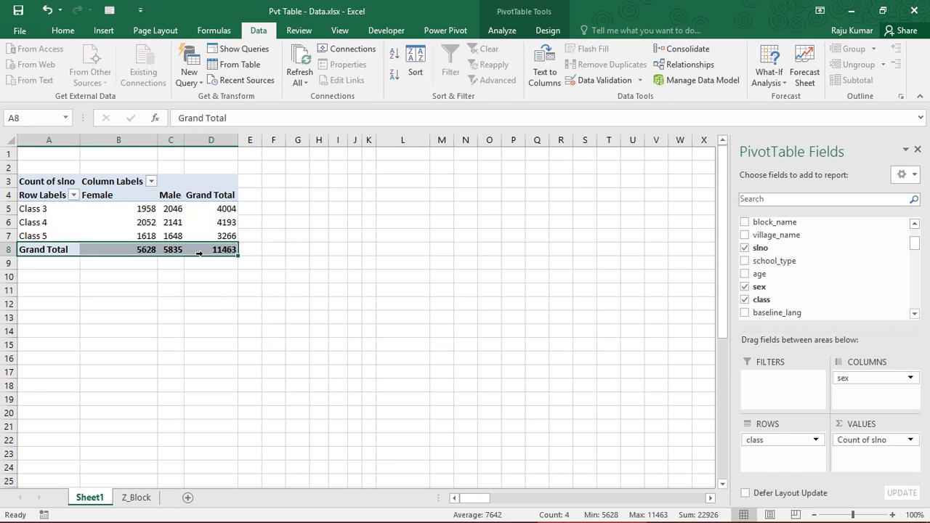
left_click_drag(32, 211, 182, 249)
left_click(130, 209)
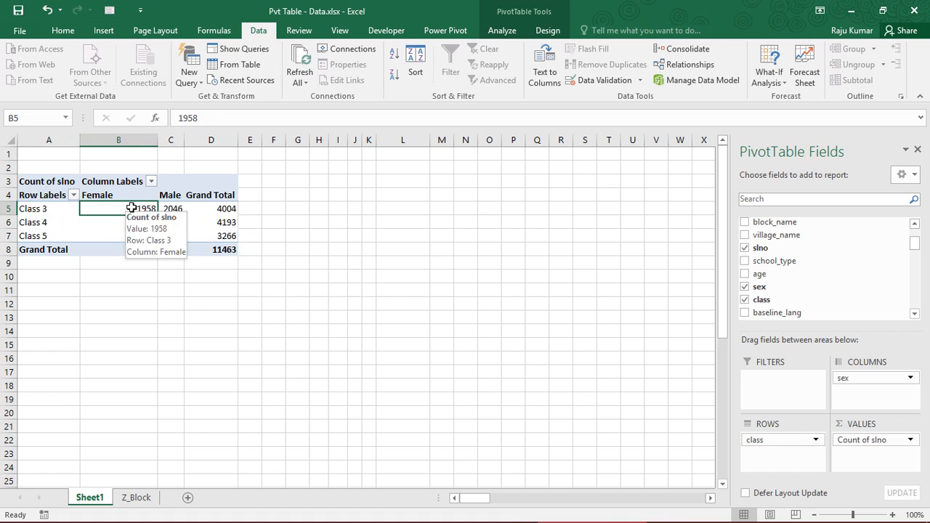
- Add the state_name field to the PivotTable as a report filter
left_click_drag(918, 248, 918, 238)
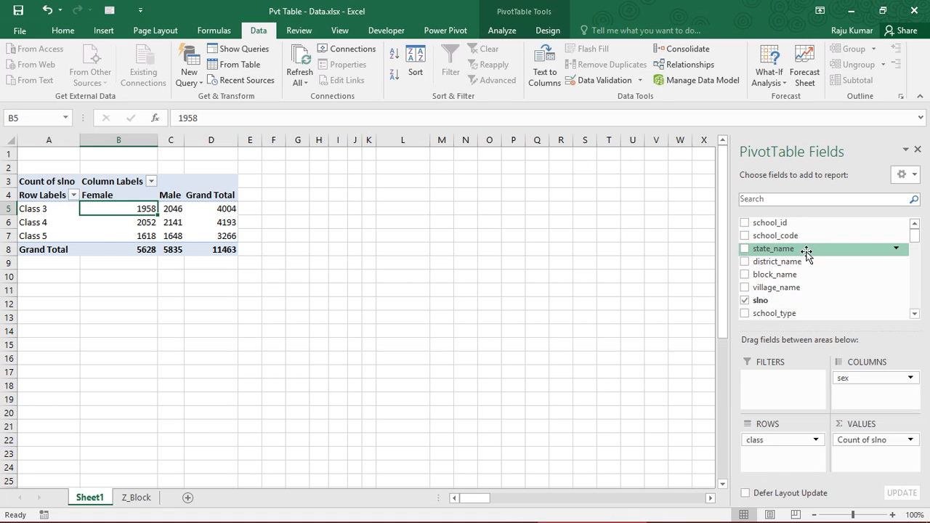
left_click_drag(805, 250, 791, 392)
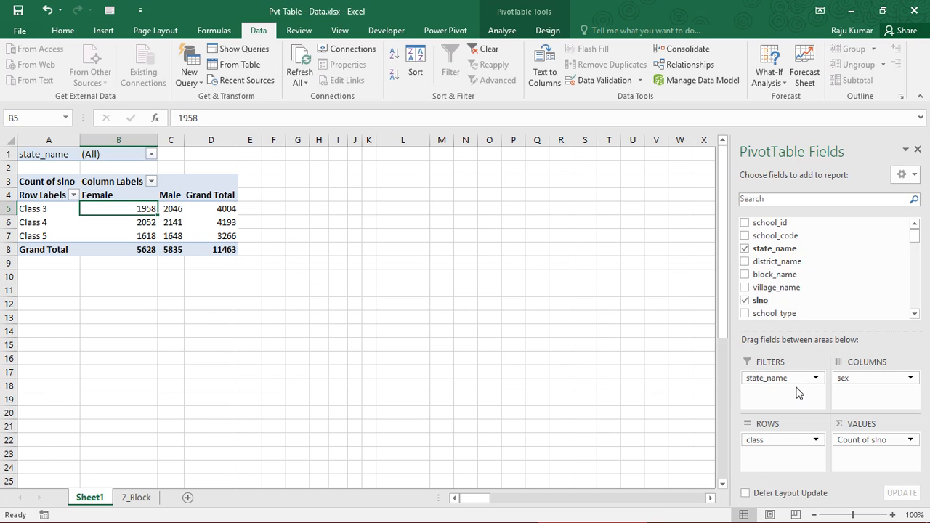
left_click(69, 151)
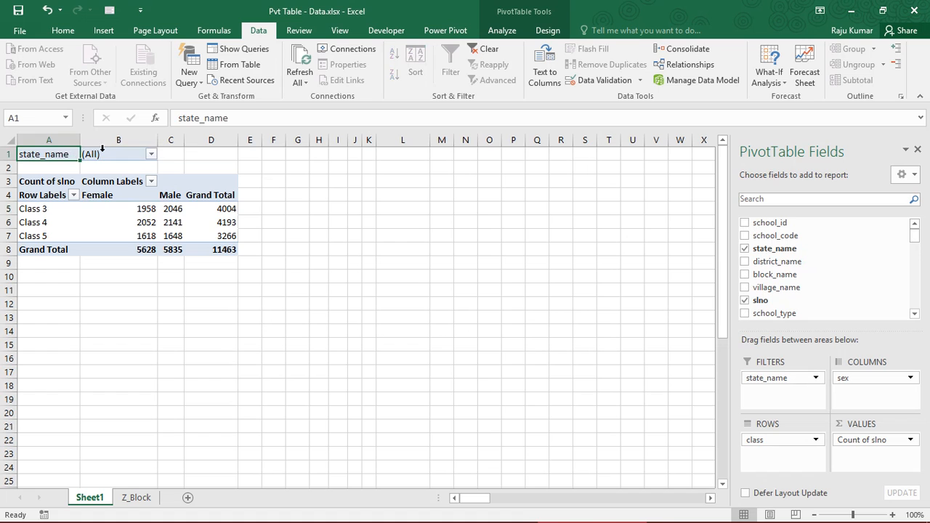
left_click(103, 152)
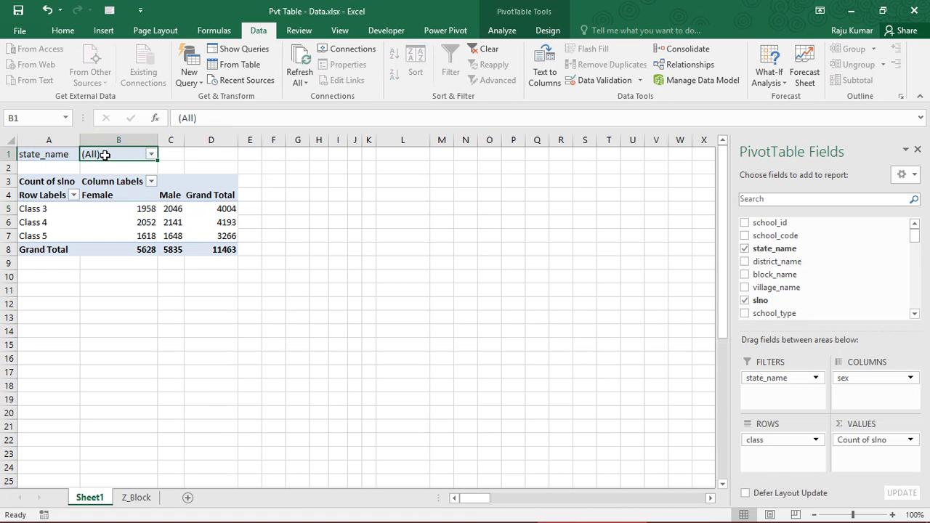
- Filter the PivotTable to the state Karnataka and check its class-by-sex counts
left_click(151, 156)
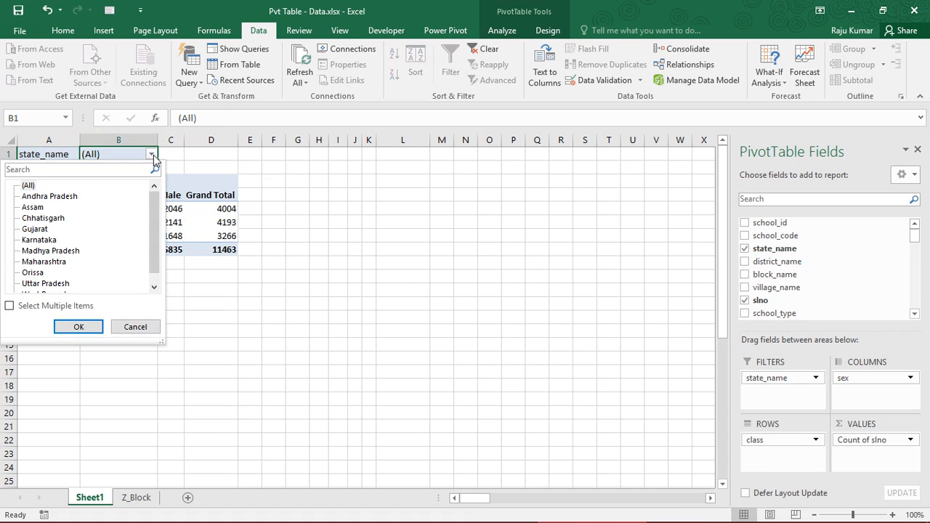
left_click(45, 284)
left_click(40, 241)
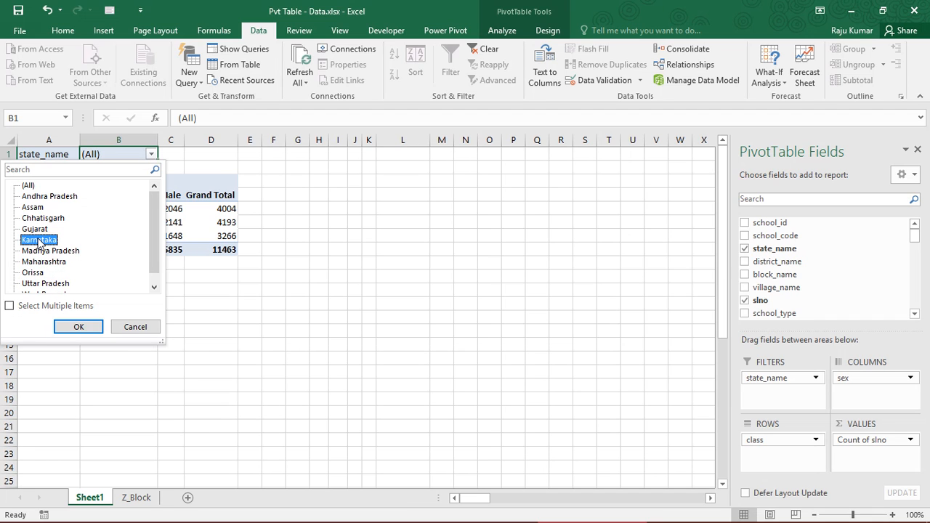
left_click(80, 326)
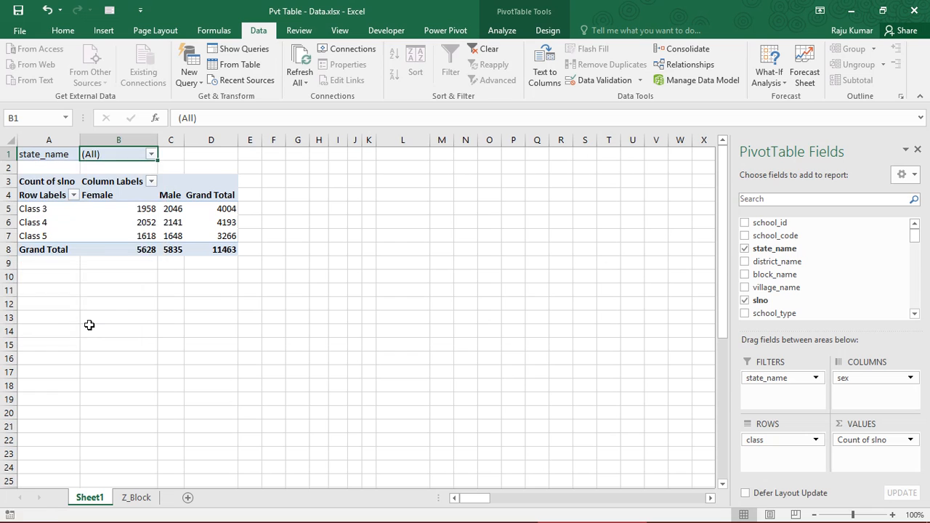
left_click_drag(135, 209, 220, 237)
left_click(220, 250)
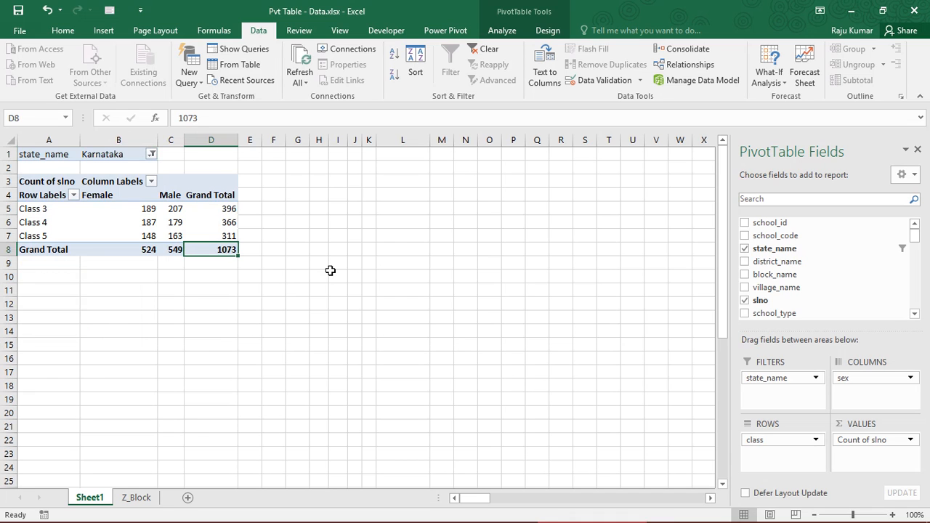
- Filter state_name by multiple items, including Karnataka, Madhya Pradesh and Maharashtra
left_click(151, 156)
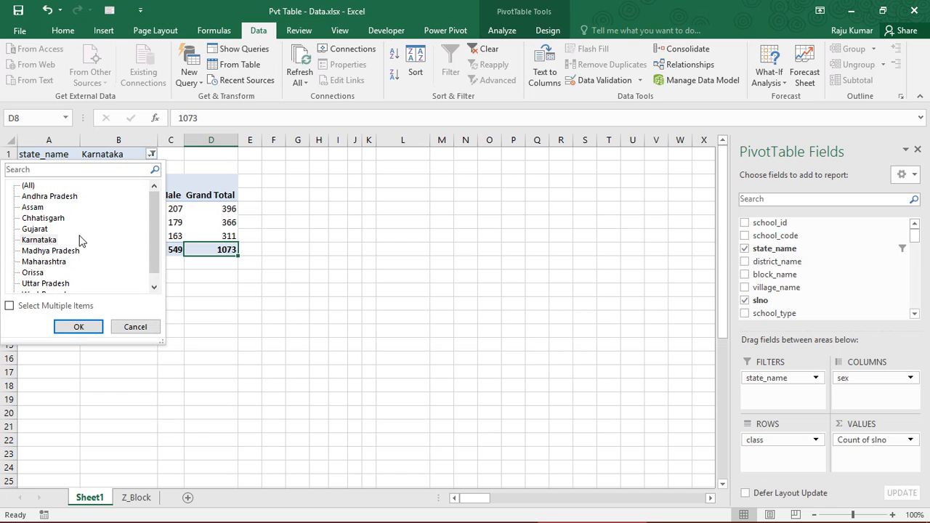
left_click(39, 241)
left_click(45, 263)
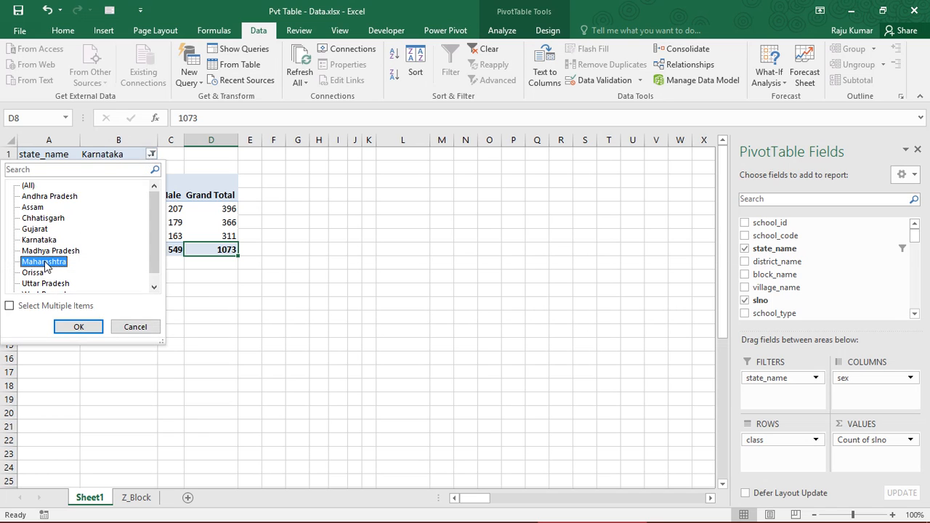
left_click(9, 306)
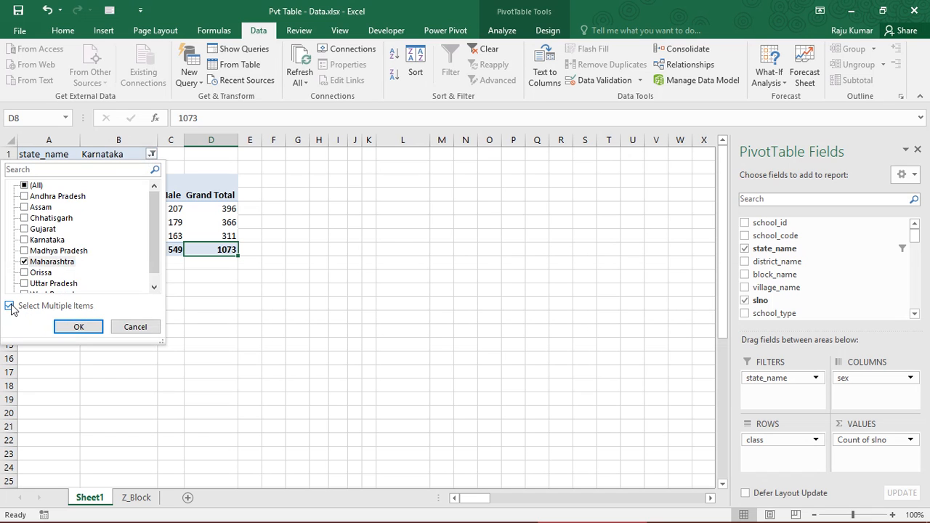
left_click(24, 251)
left_click(24, 240)
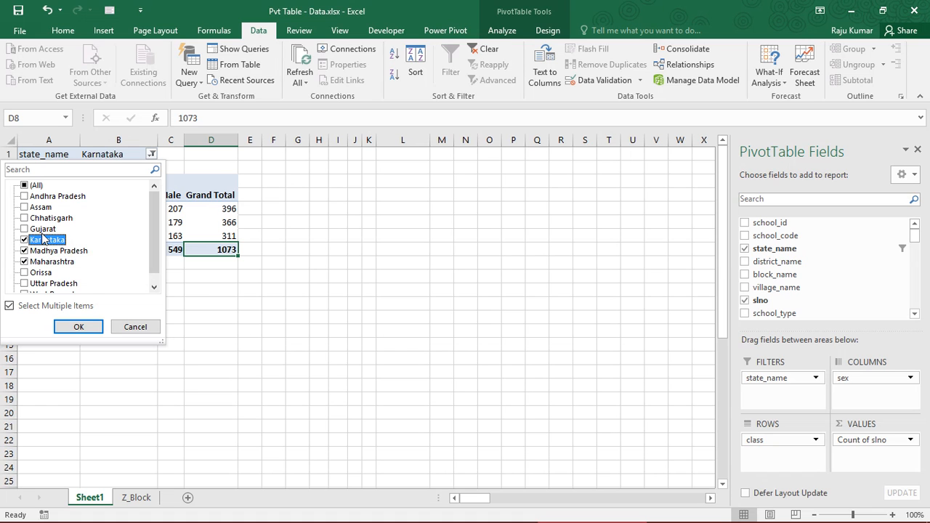
left_click(88, 327)
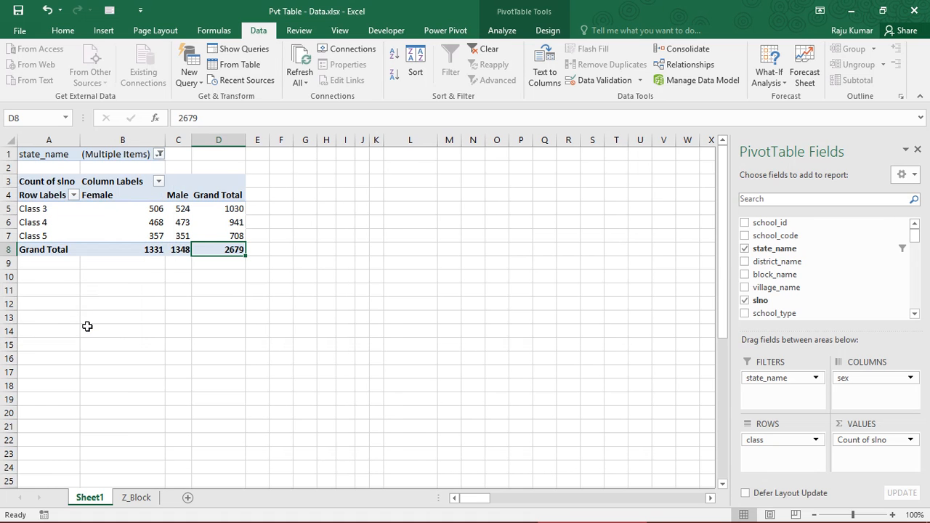
- Examine the female, male and total counts per class for the three filtered states
left_click_drag(124, 209, 225, 247)
left_click(225, 249)
left_click(122, 208)
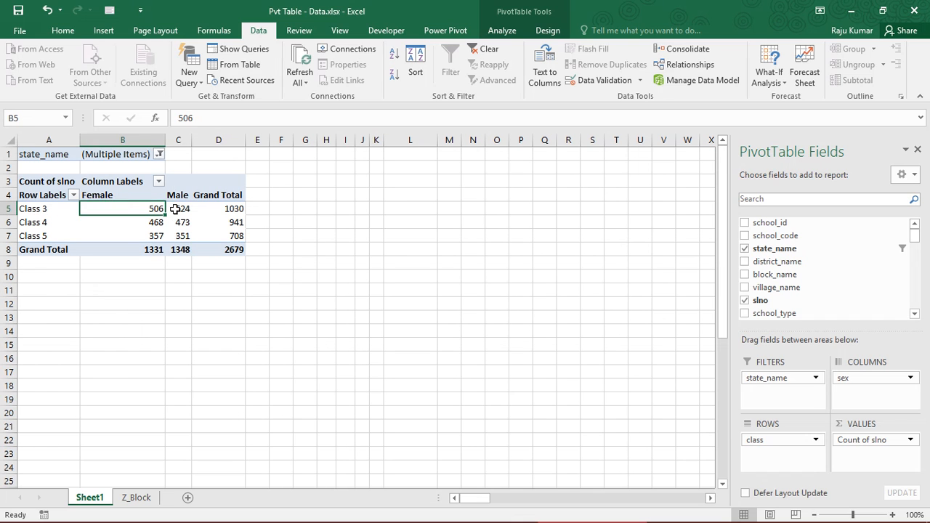
left_click(175, 208)
left_click(104, 208)
left_click(175, 209)
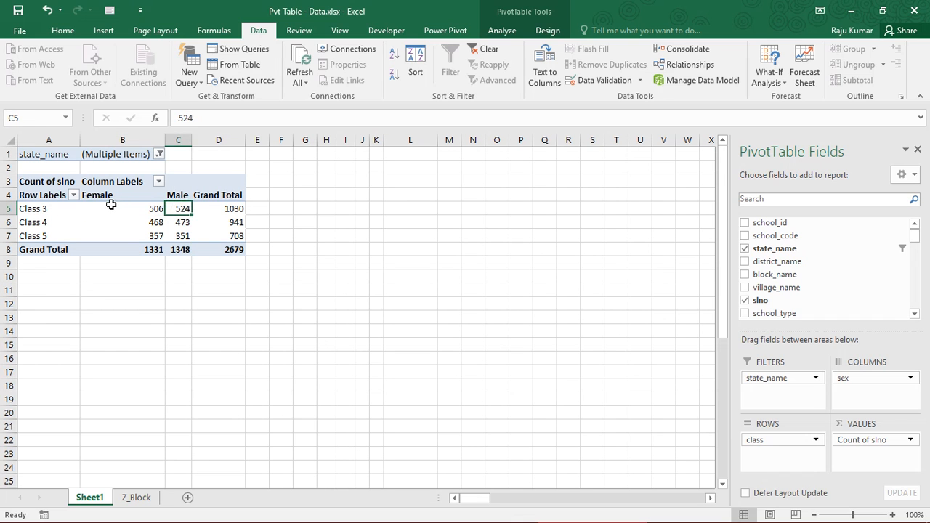
left_click_drag(110, 205, 209, 244)
left_click(135, 218)
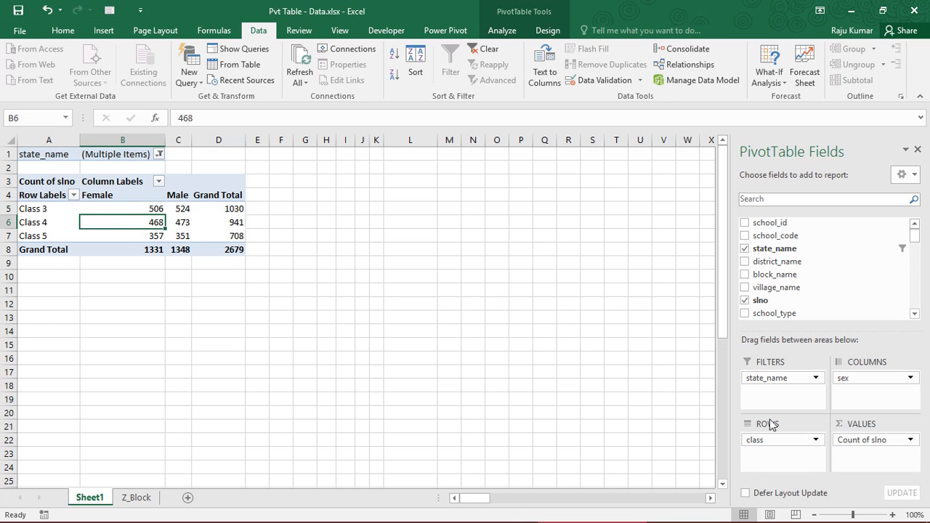
- Show the Count of slno values as % of Row Total and review the percentages for the filtered states
left_click(884, 440)
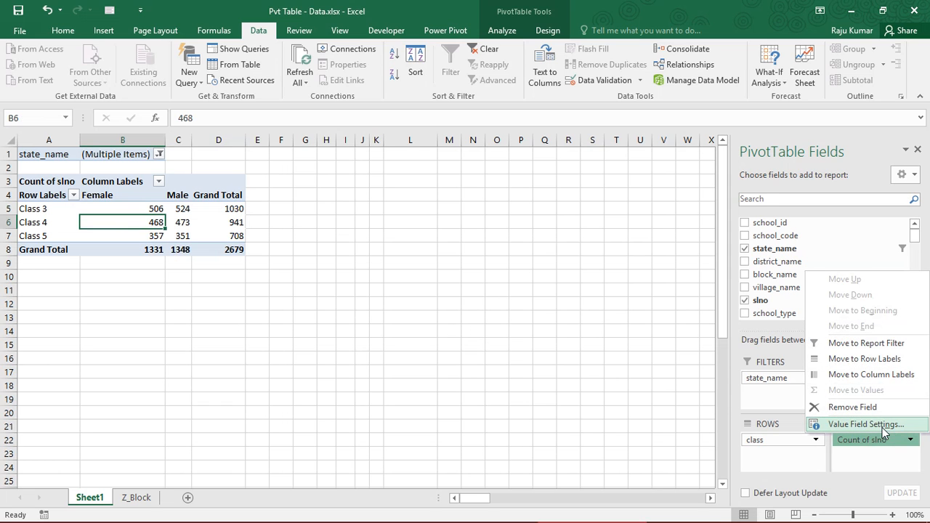
left_click(866, 425)
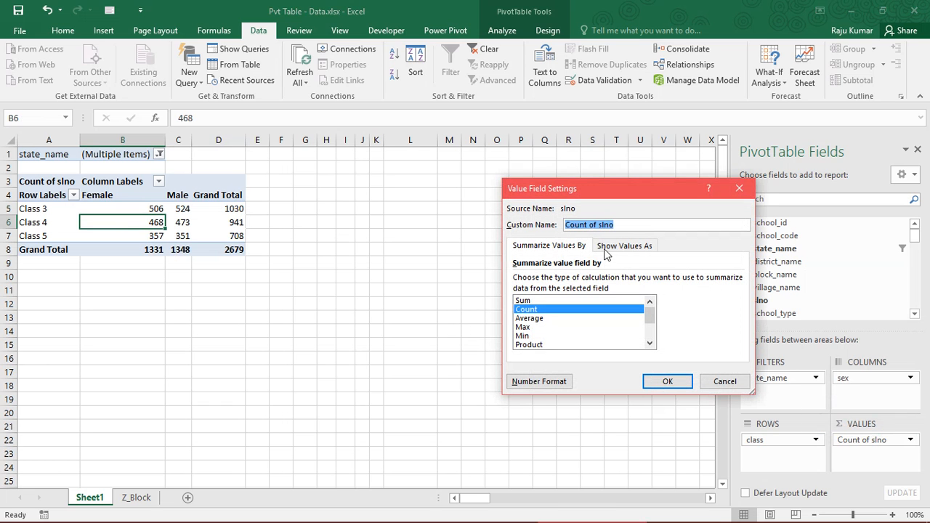
left_click(616, 251)
left_click(595, 281)
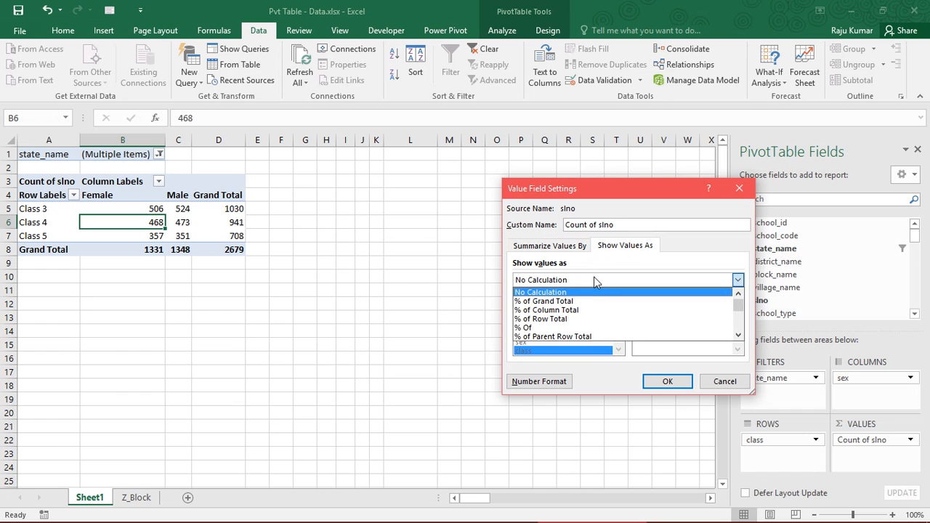
left_click(581, 320)
left_click(666, 381)
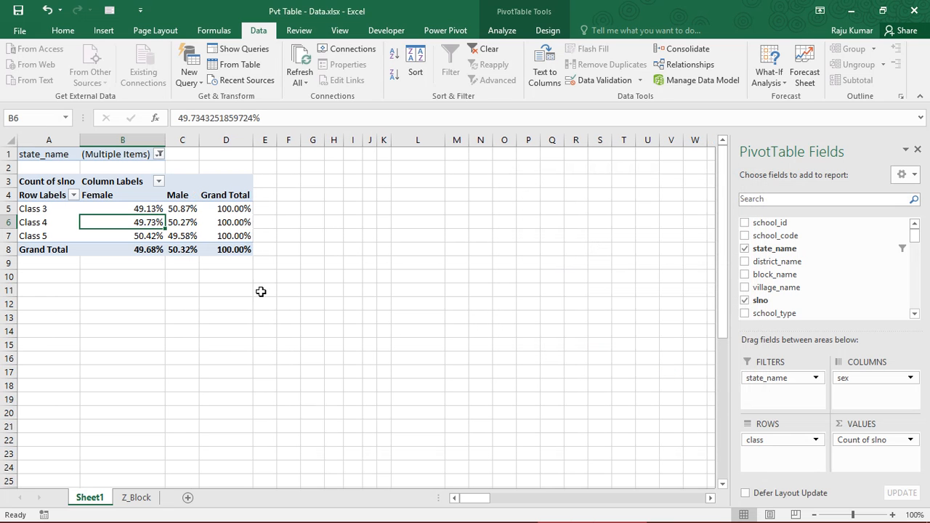
left_click_drag(46, 191, 231, 249)
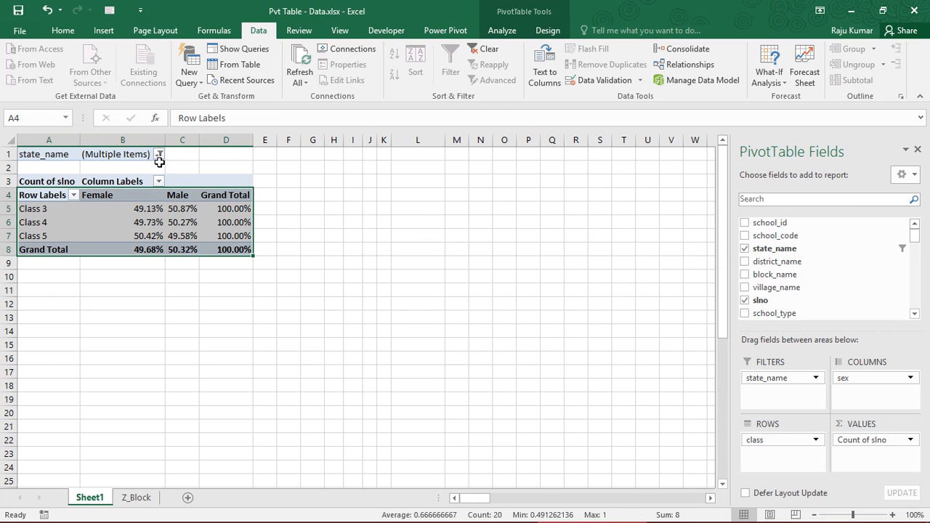
left_click(159, 162)
left_click(160, 154)
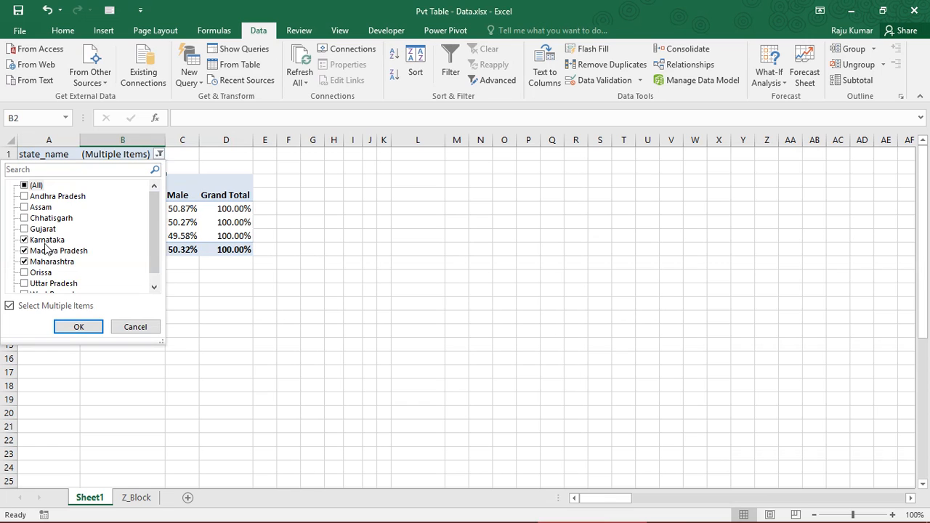
left_click(194, 218)
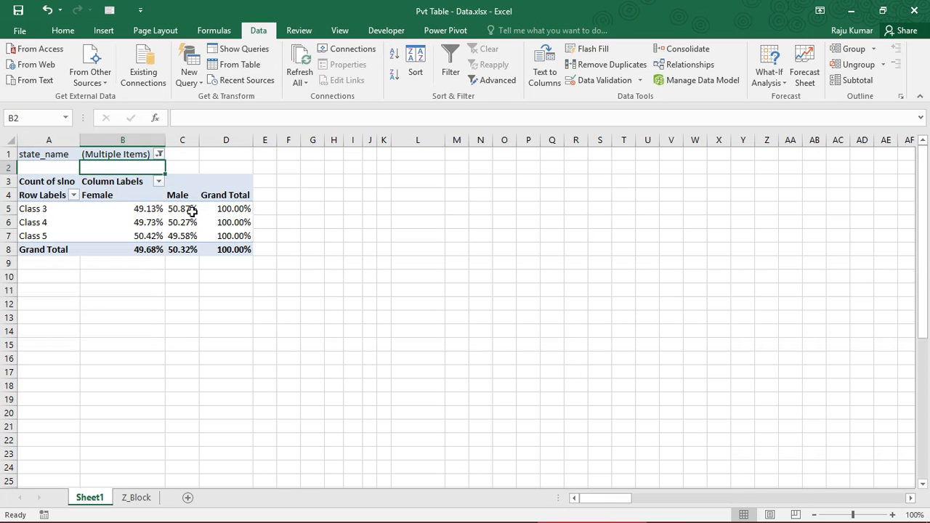
left_click_drag(46, 193, 231, 249)
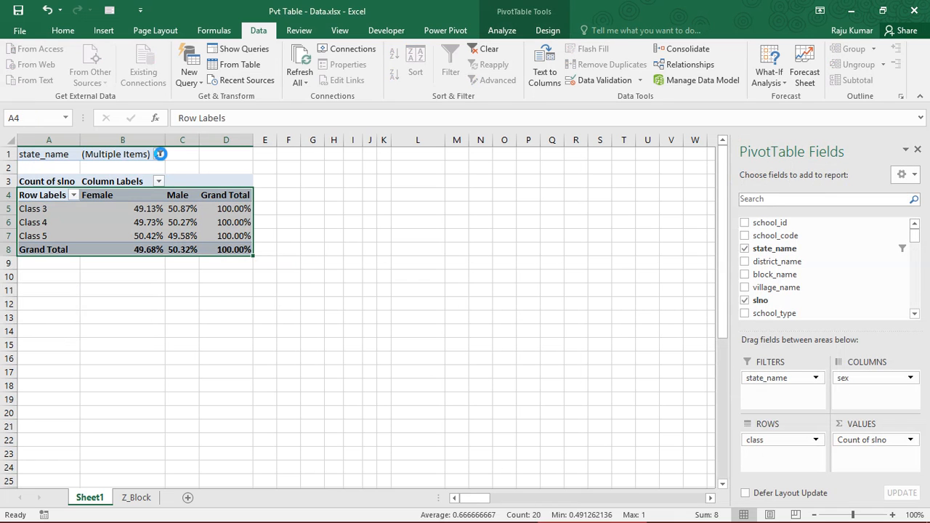
- Reset the state_name filter to all states and review the female and male percentages for each class
left_click(159, 154)
left_click(24, 185)
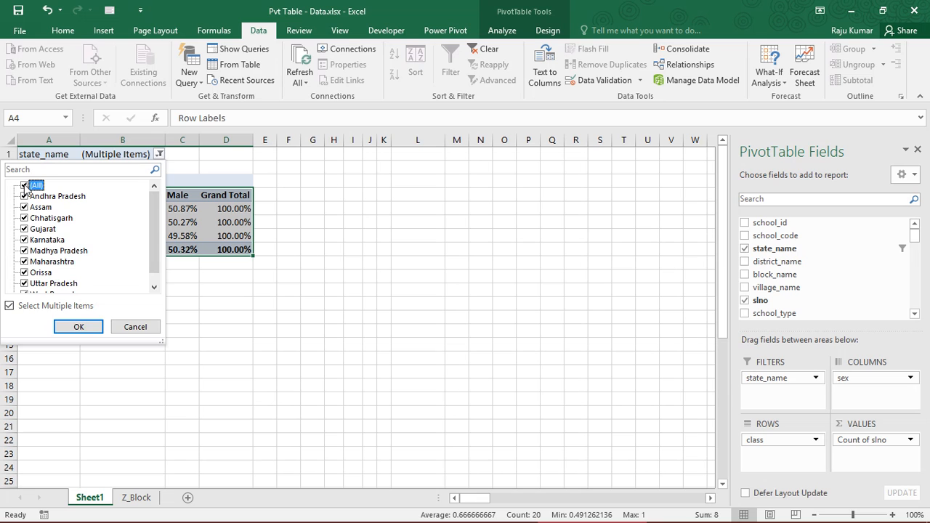
left_click(100, 327)
left_click(118, 234)
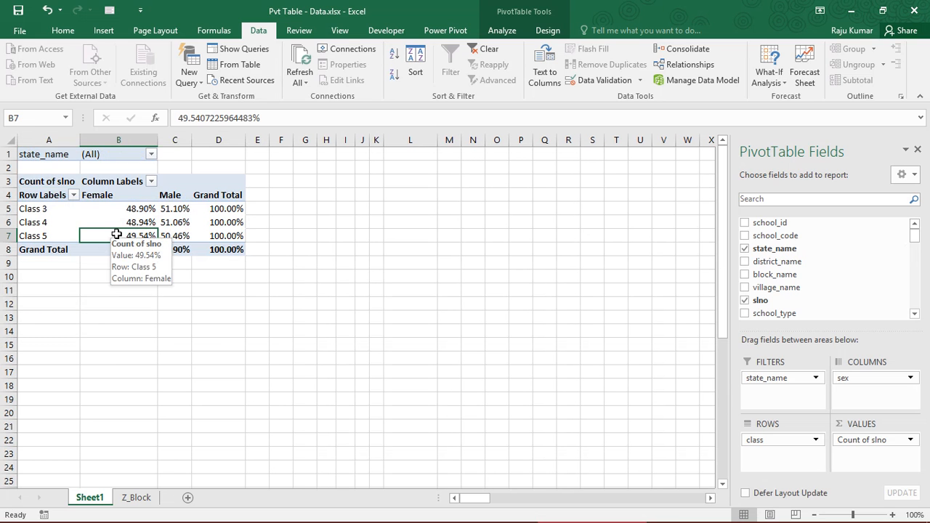
left_click_drag(40, 183, 215, 247)
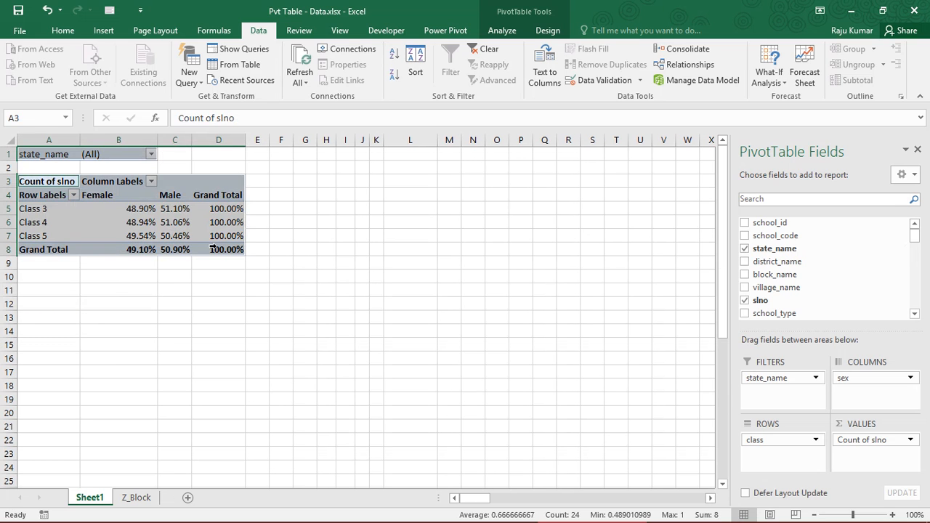
left_click(131, 224)
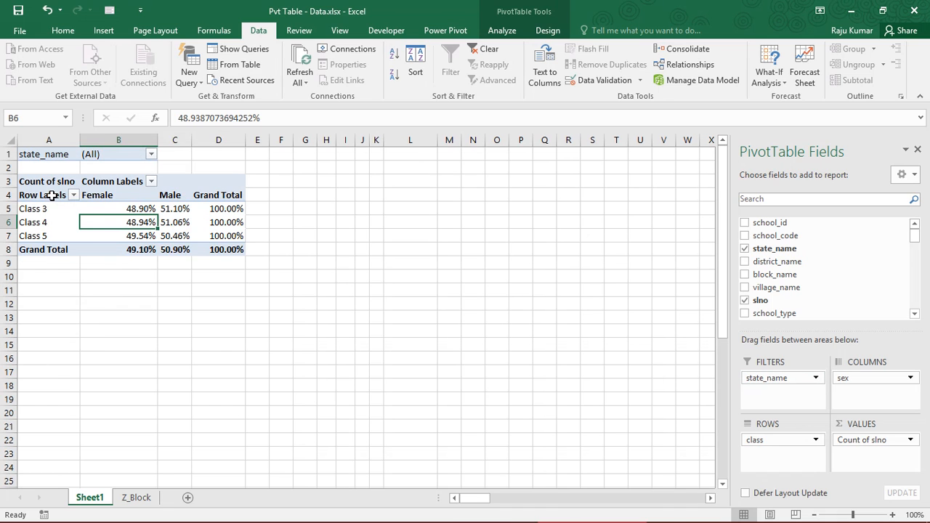
left_click_drag(52, 195, 239, 250)
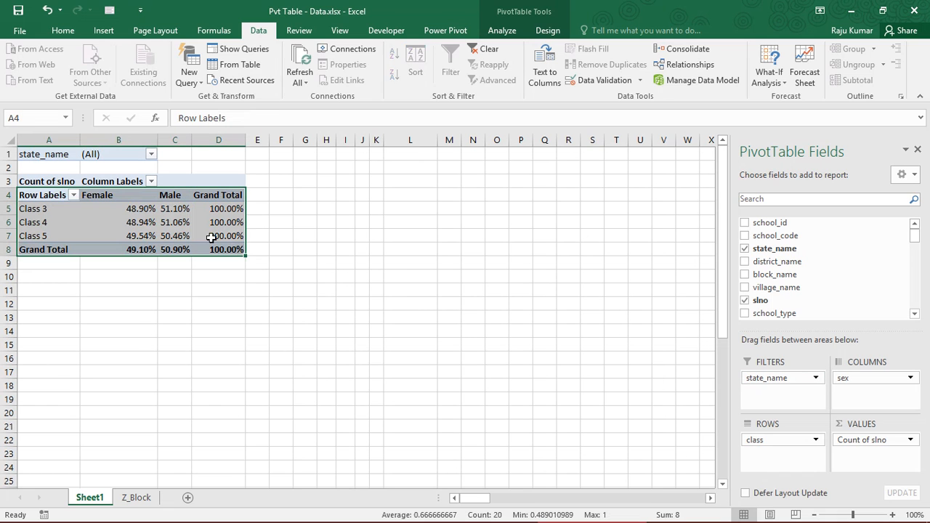
left_click(140, 220)
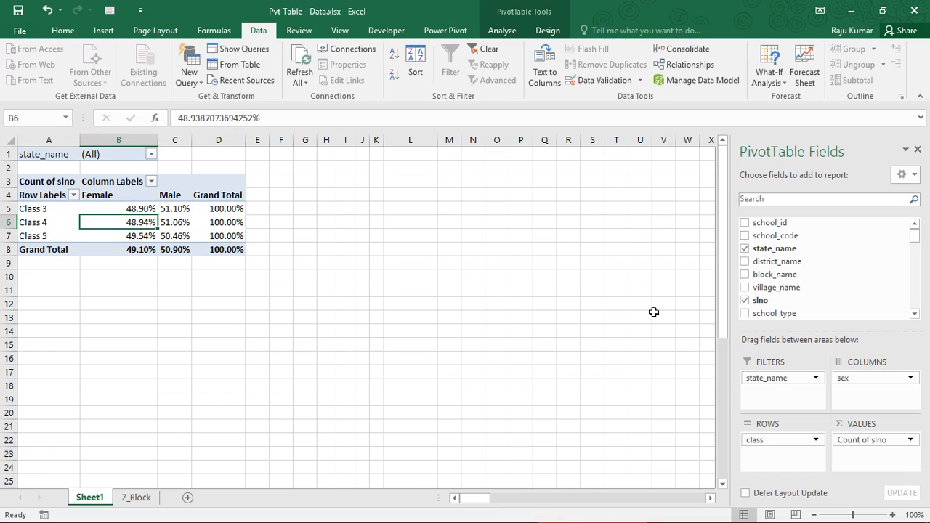
- Replace state_name with block_name as the PivotTable's report filter
left_click(777, 379)
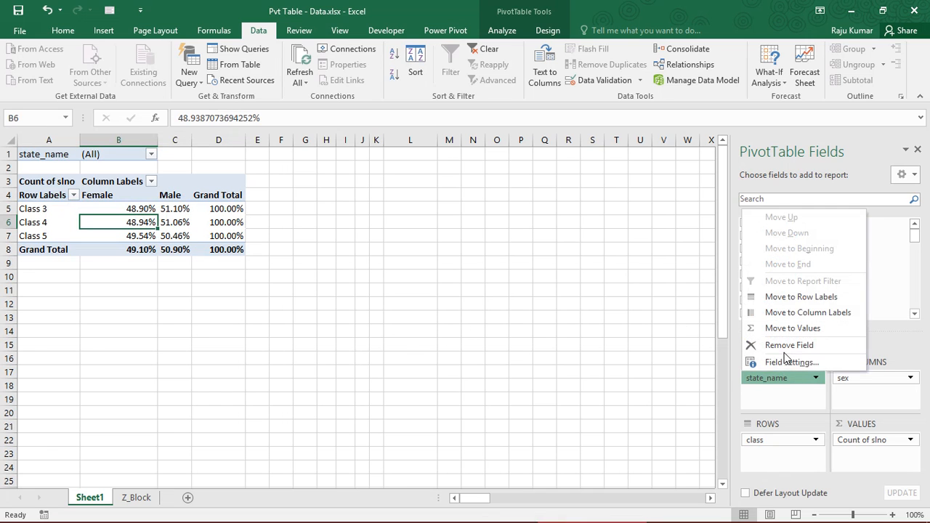
left_click(788, 346)
left_click_drag(914, 236, 914, 236)
left_click_drag(792, 271, 778, 399)
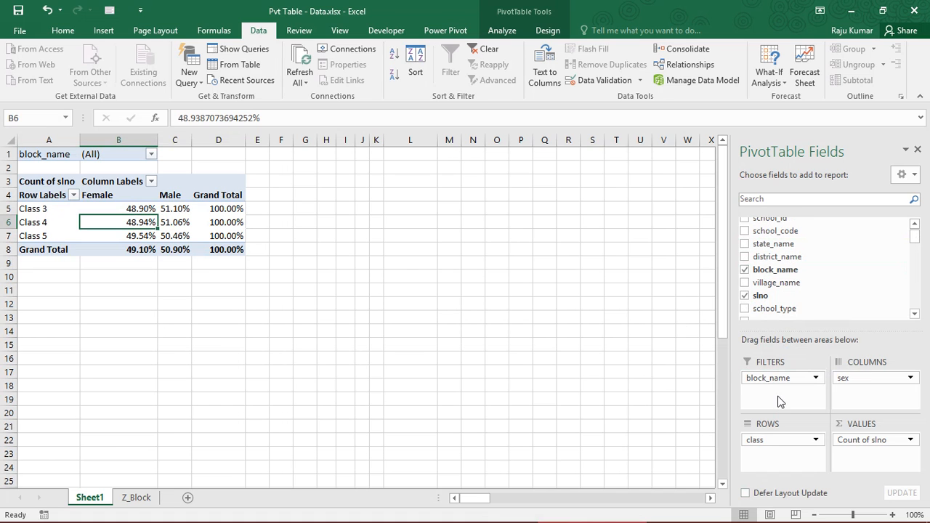
- Filter block_name to Vidisha and review the female and male percentages for each class
left_click(151, 154)
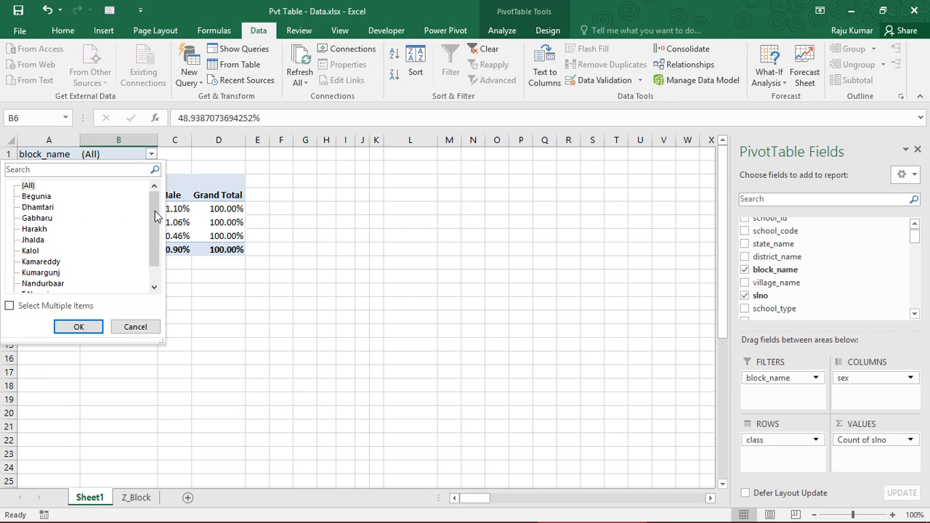
left_click_drag(155, 216, 154, 254)
left_click(45, 285)
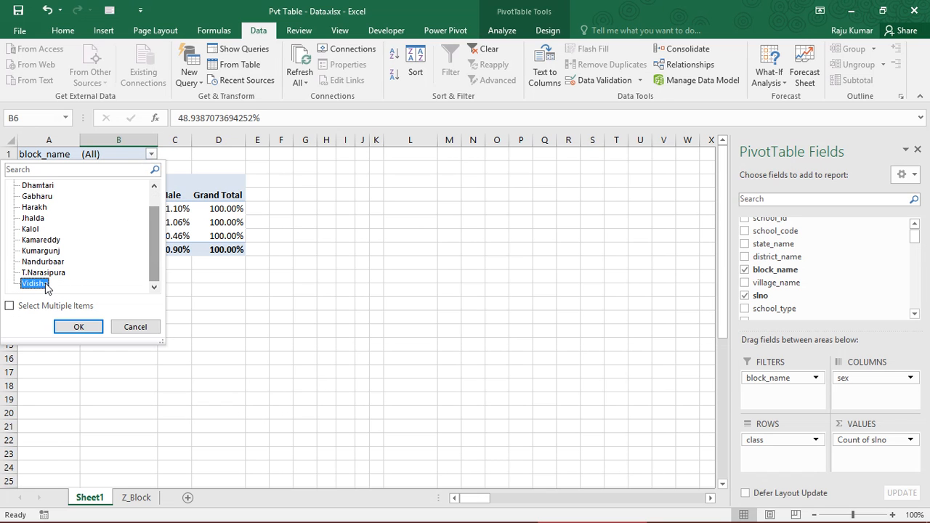
left_click(79, 326)
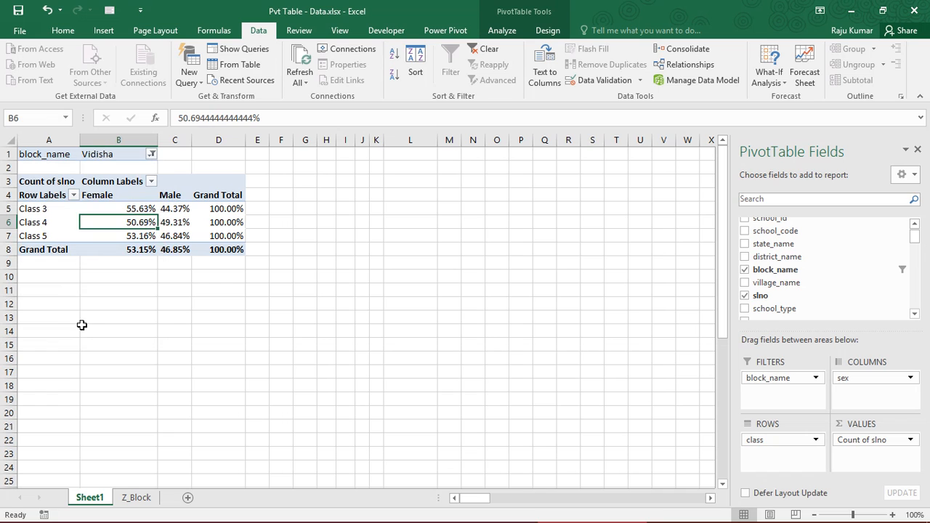
left_click_drag(115, 208, 211, 247)
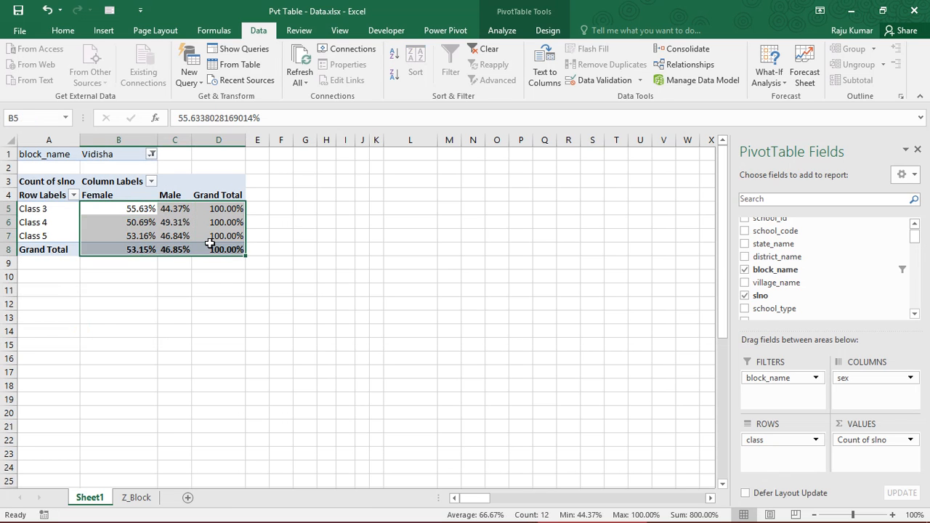
left_click(115, 247)
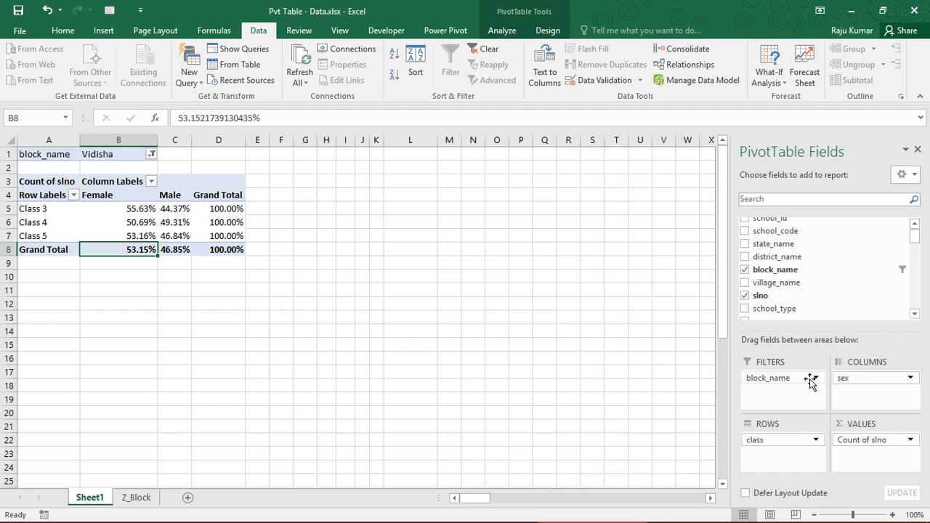
- Reset the block_name filter to all blocks
left_click(152, 154)
left_click(27, 187)
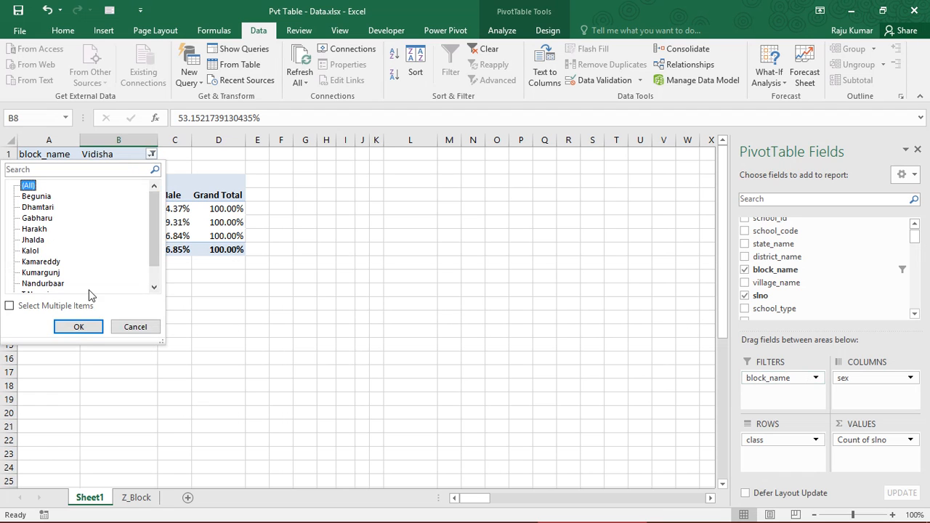
left_click(78, 326)
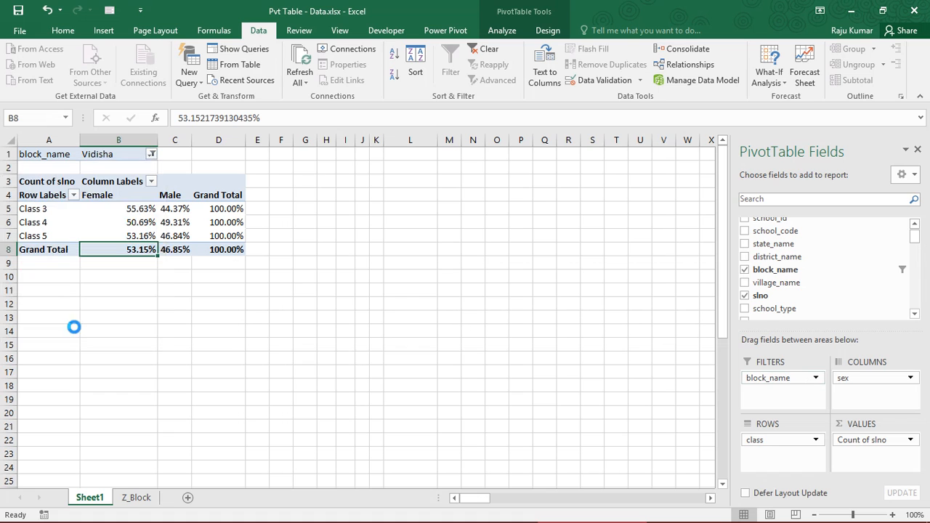
left_click(113, 208)
- Move block_name from the filters to the columns above sex and examine the Begunia and Dhamtari percentages
left_click_drag(756, 379, 855, 384)
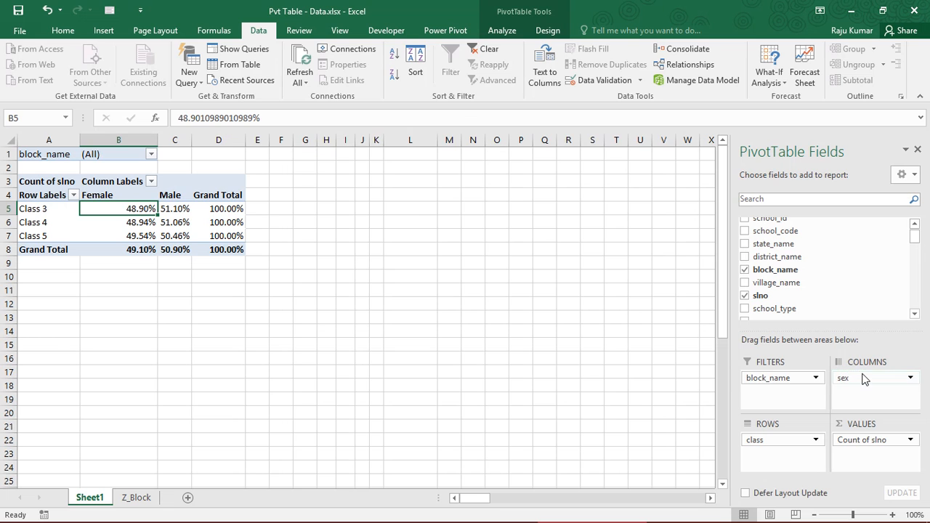
left_click(205, 249)
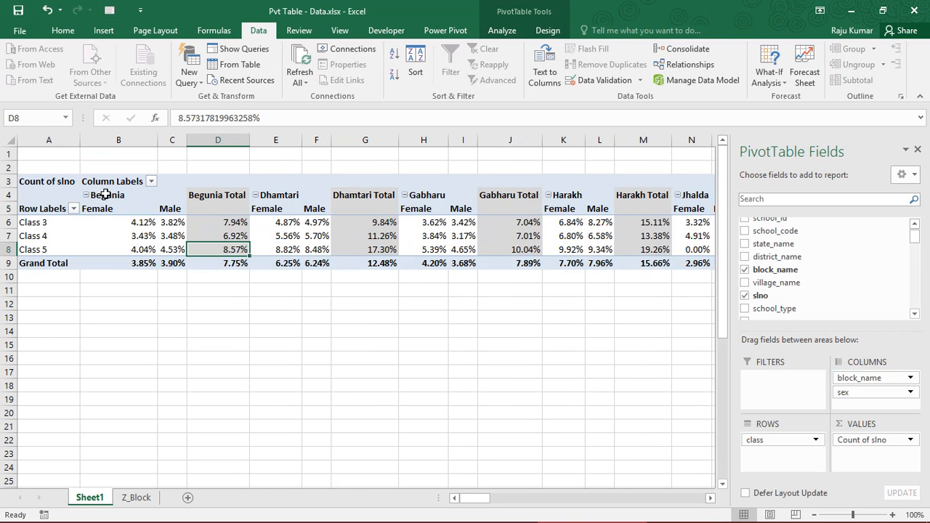
left_click_drag(104, 204, 179, 263)
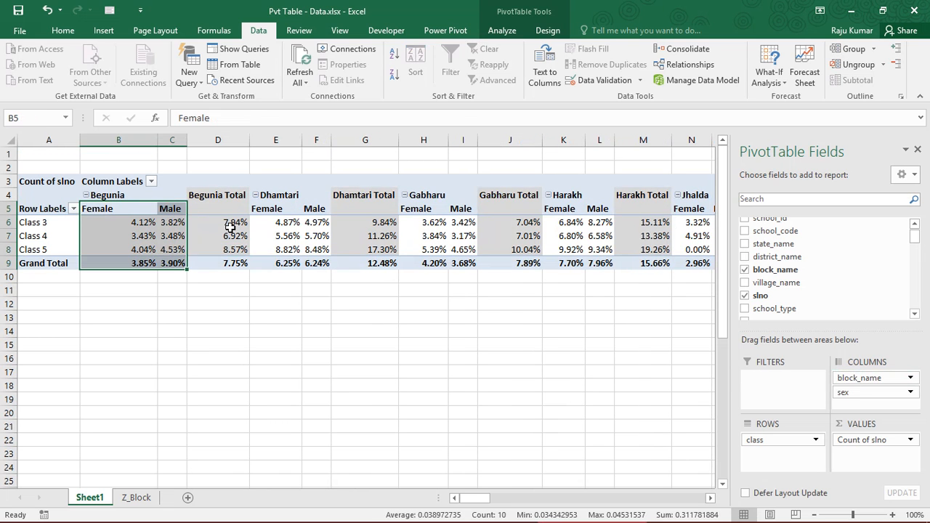
left_click_drag(104, 209, 246, 264)
left_click_drag(276, 207, 384, 260)
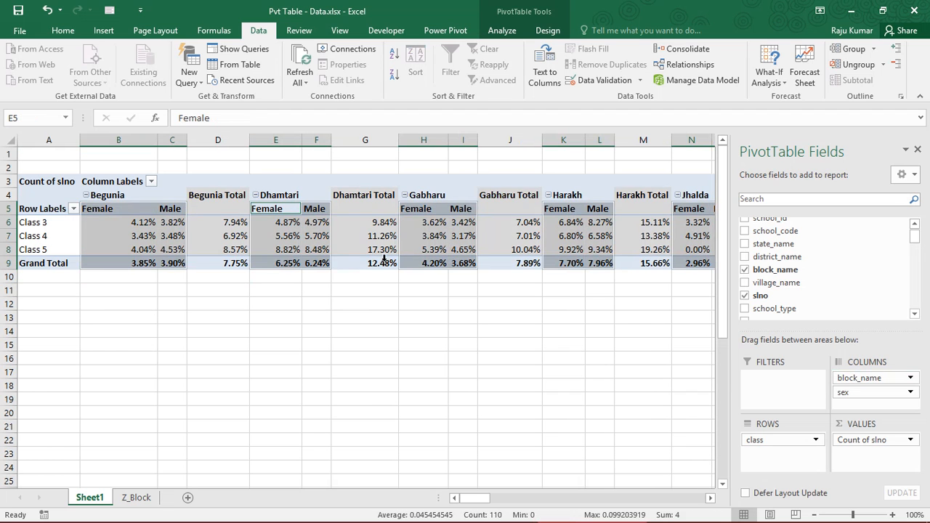
left_click(362, 253)
left_click_drag(294, 208, 371, 263)
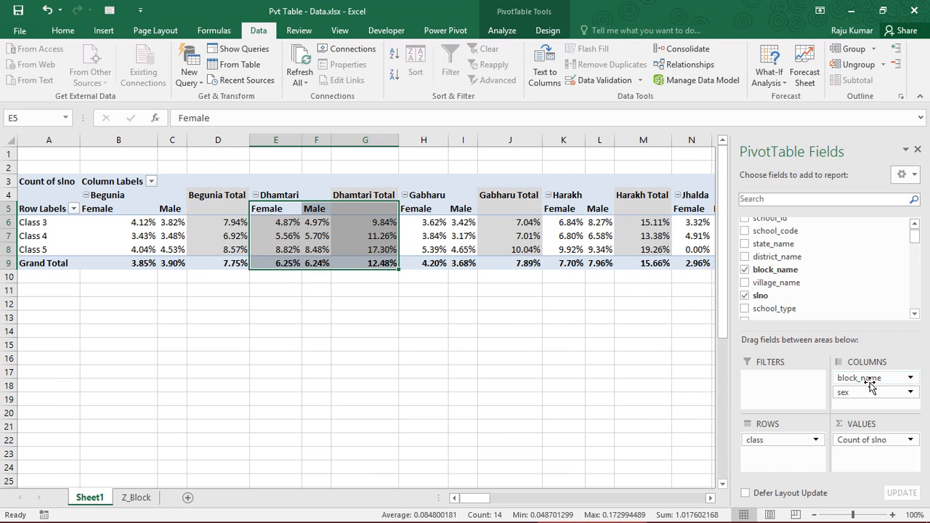
left_click(312, 236)
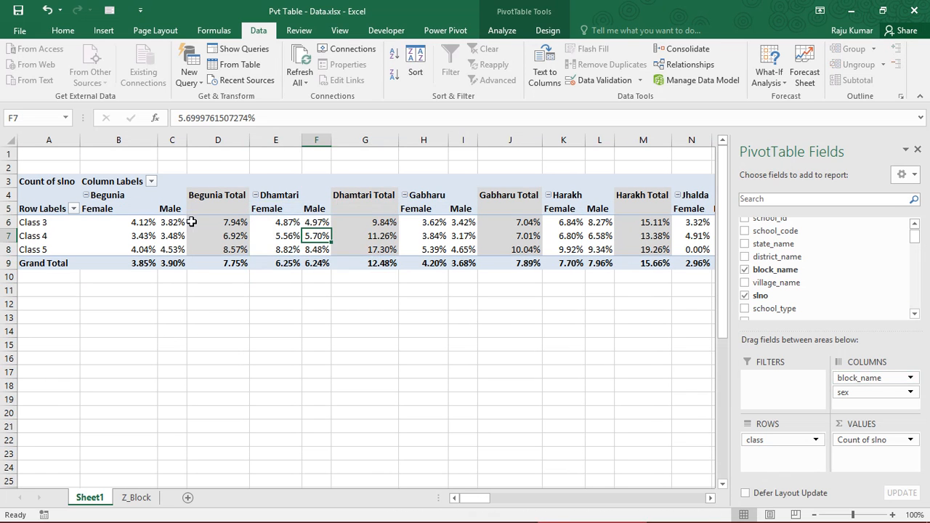
- Move block_name to the rows above class and review the class percentages for Begunia, Dhamtari and Gabharu
left_click_drag(857, 378, 784, 440)
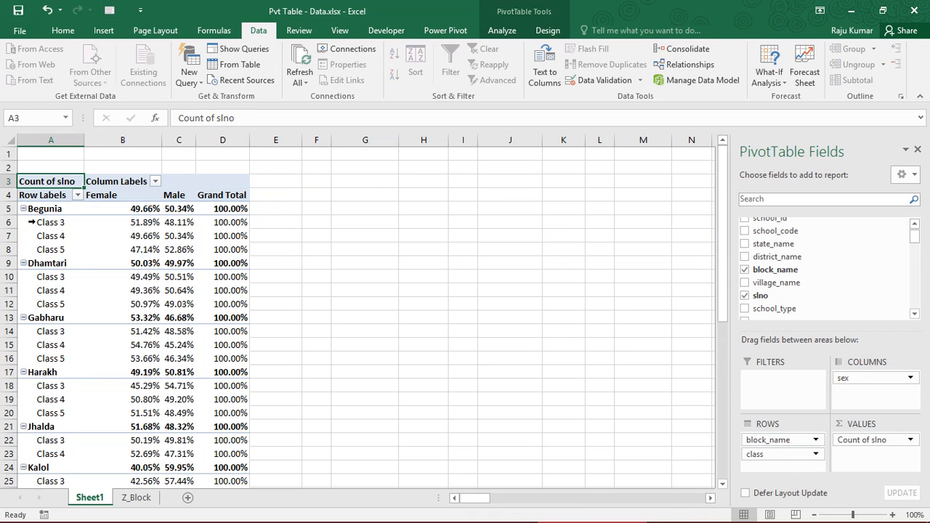
left_click_drag(32, 222, 239, 248)
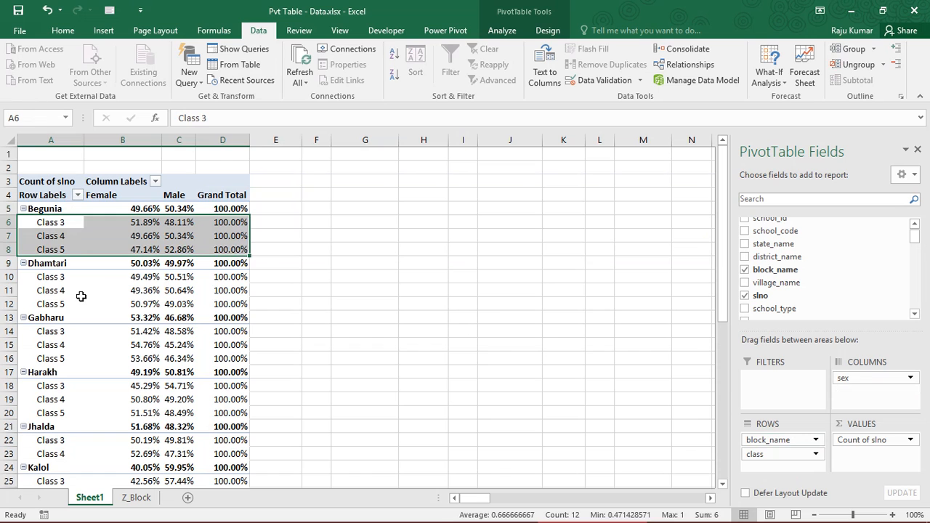
left_click_drag(51, 278, 227, 308)
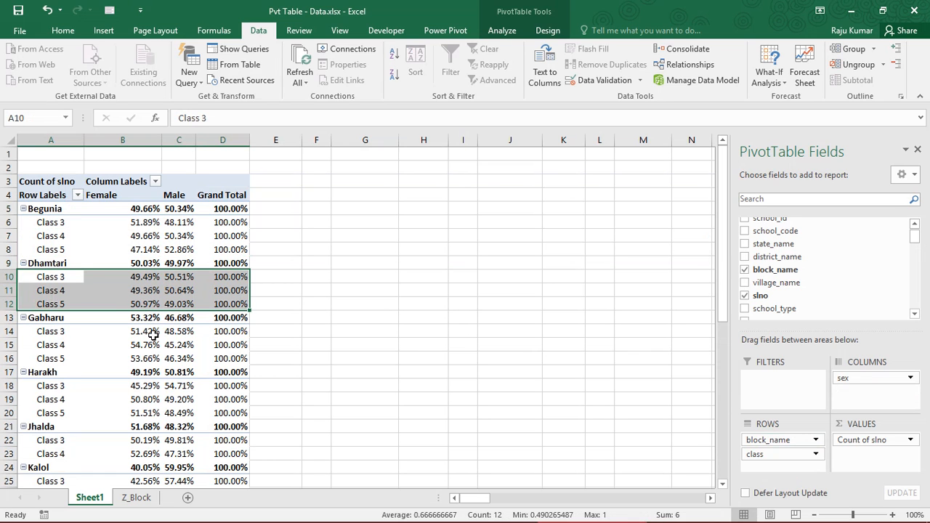
left_click_drag(62, 331, 236, 361)
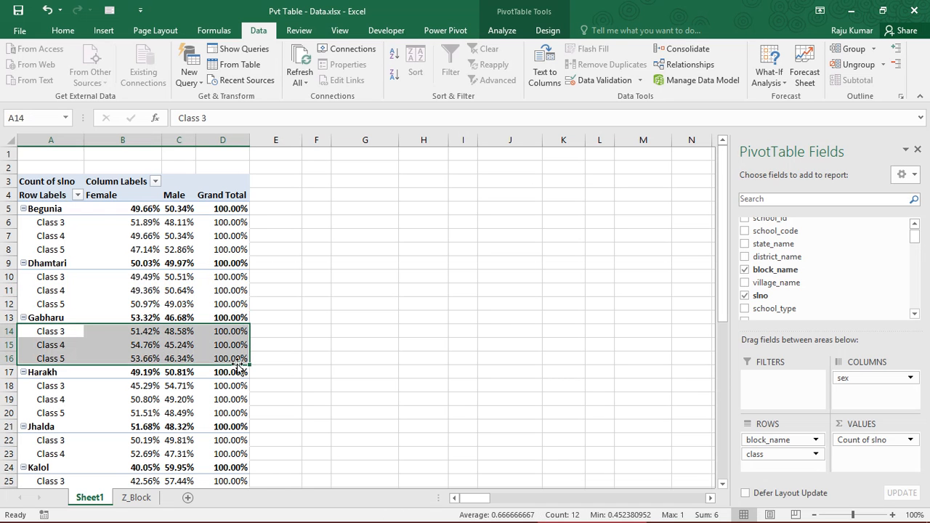
left_click_drag(724, 303, 726, 278)
left_click(179, 249)
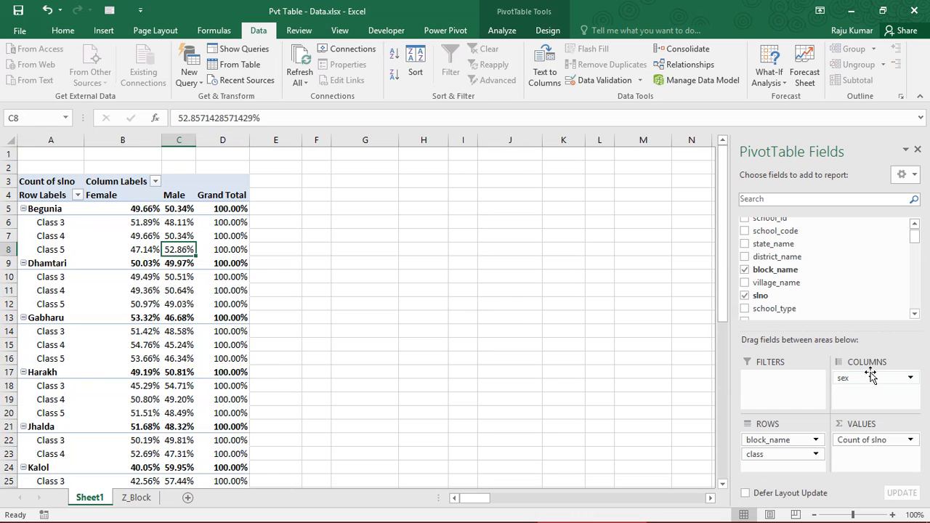
- Remove block_name from the PivotTable rows, keeping class as the only row field
left_click(784, 441)
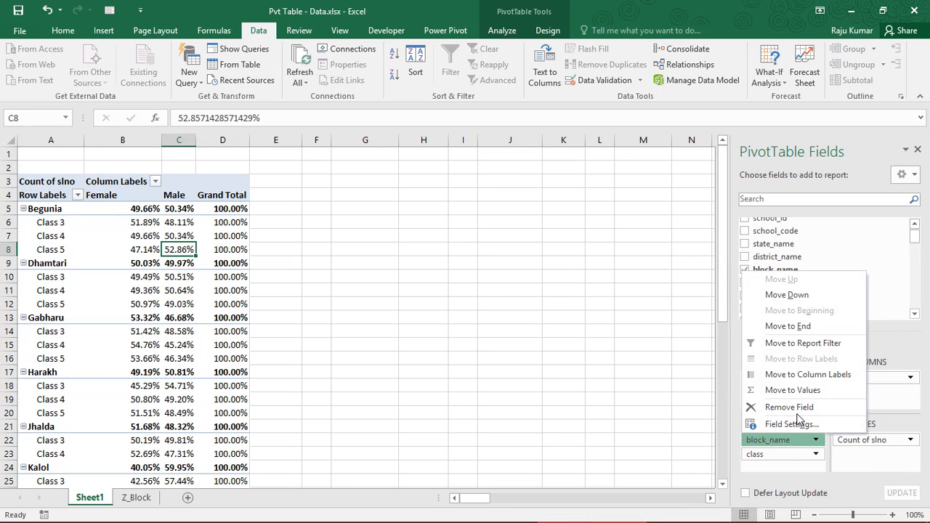
left_click(791, 407)
left_click(87, 208)
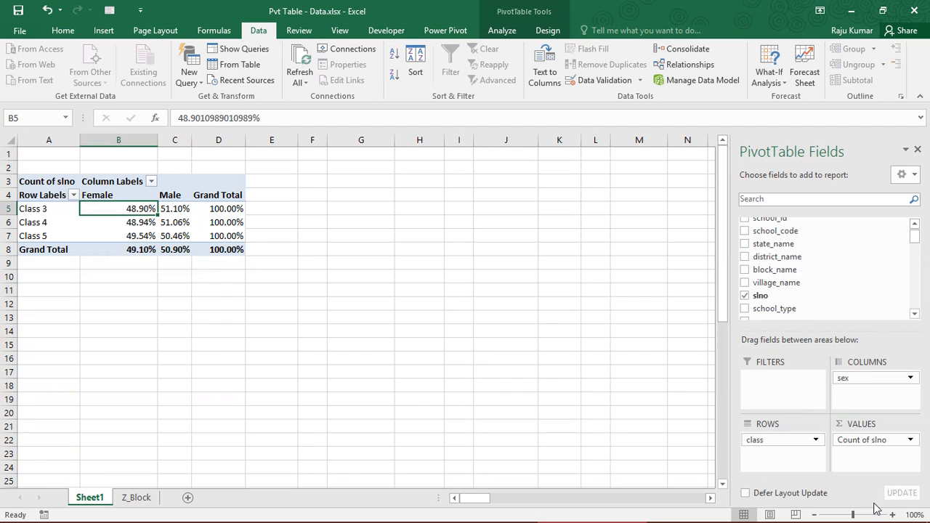
- Clear the PivotTable by removing the Count of slno, class and sex fields
left_click(852, 442)
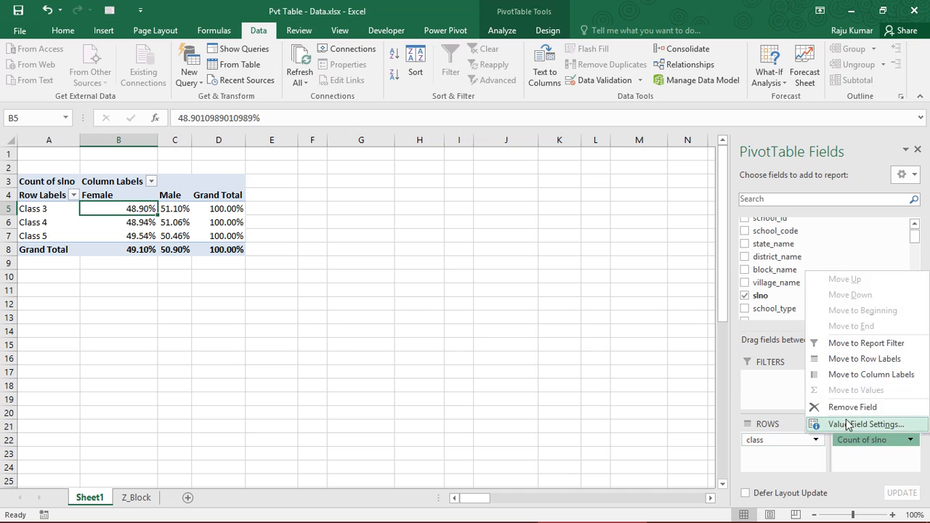
left_click(847, 407)
left_click(797, 438)
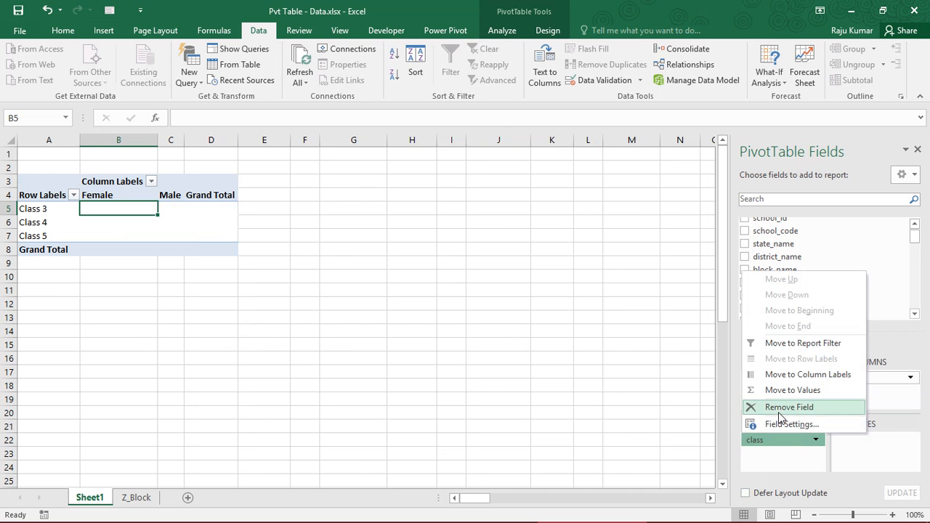
left_click(781, 408)
left_click(843, 385)
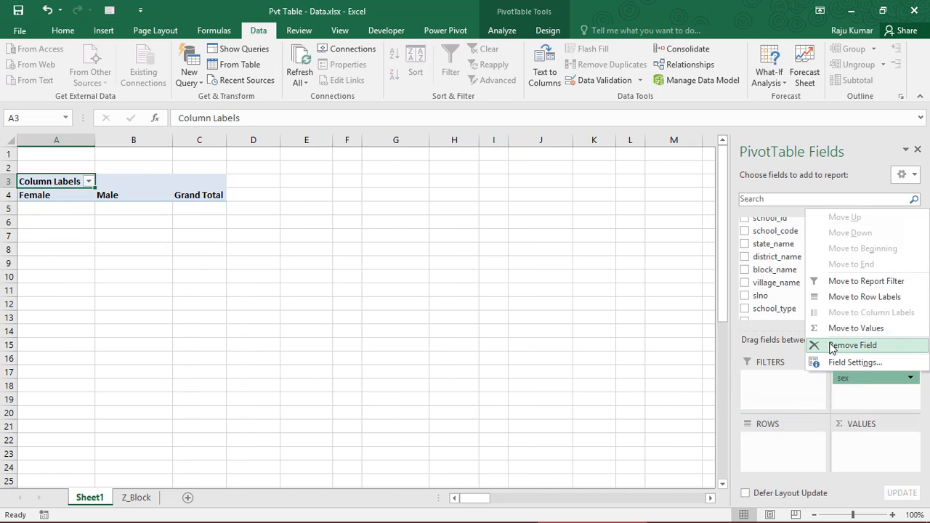
left_click(833, 345)
left_click(59, 261)
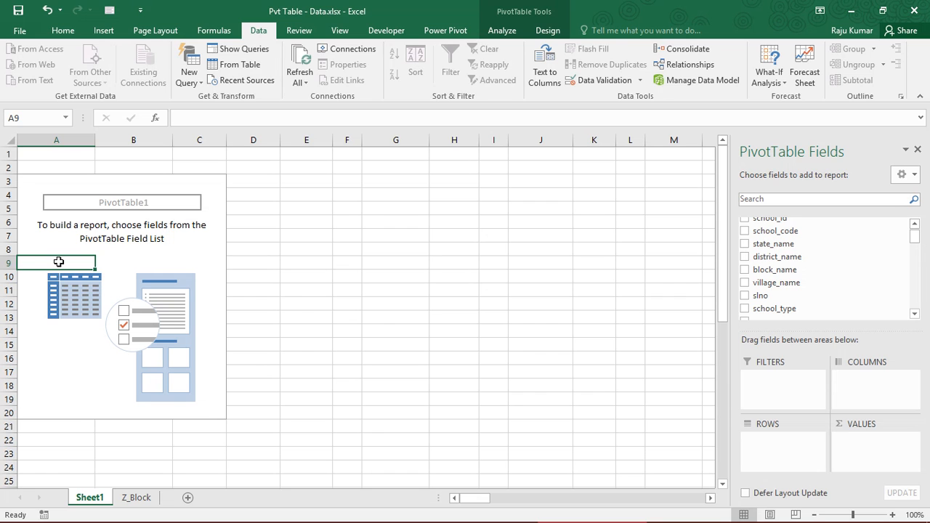
- Add baseline_lang to the PivotTable rows and review its level labels from Beginner to Word
left_click(914, 314)
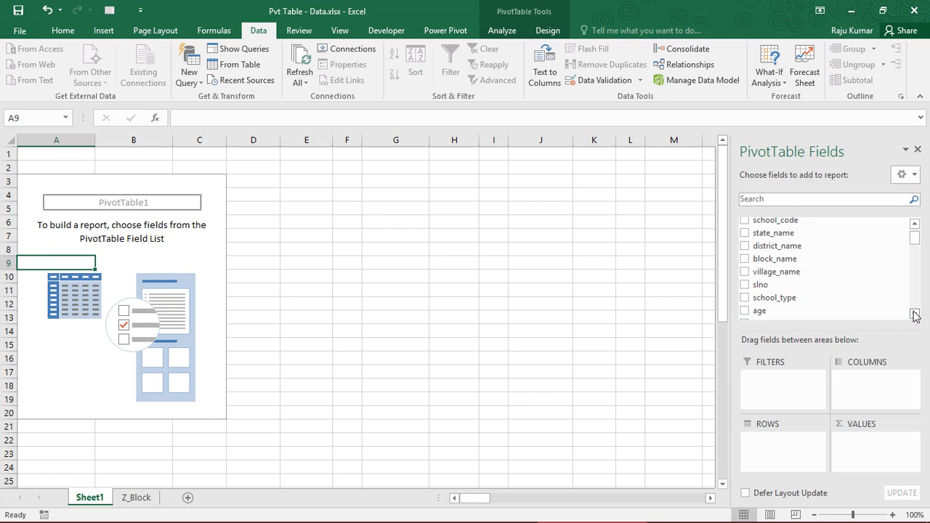
left_click(913, 314)
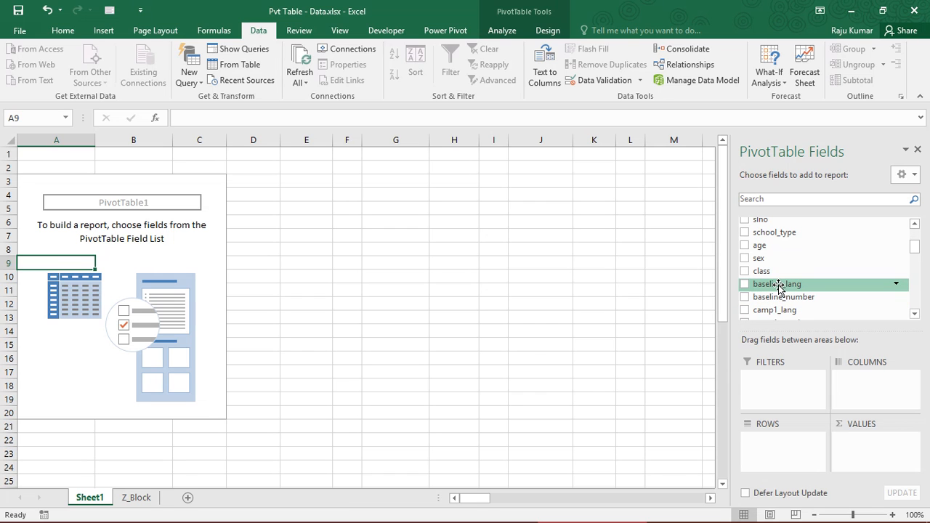
left_click_drag(778, 286, 788, 446)
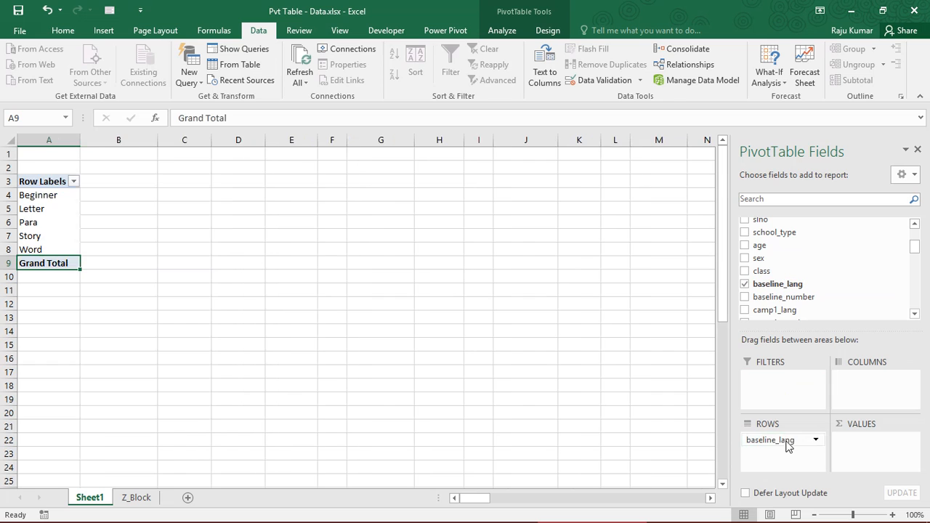
left_click(51, 202)
left_click_drag(43, 196, 49, 250)
- Try baseline_lang in the columns, review its level headings across the sheet, and return the field to the rows
left_click_drag(756, 440, 854, 400)
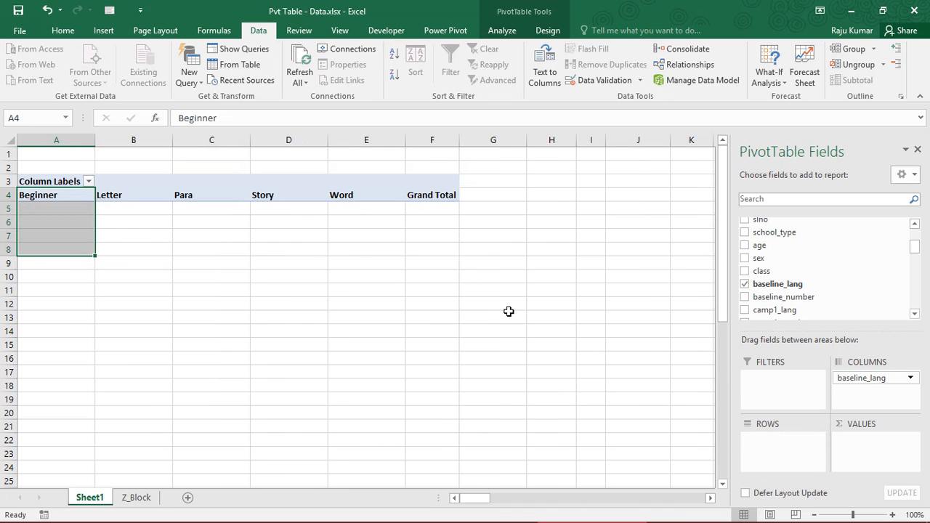
left_click_drag(42, 195, 380, 198)
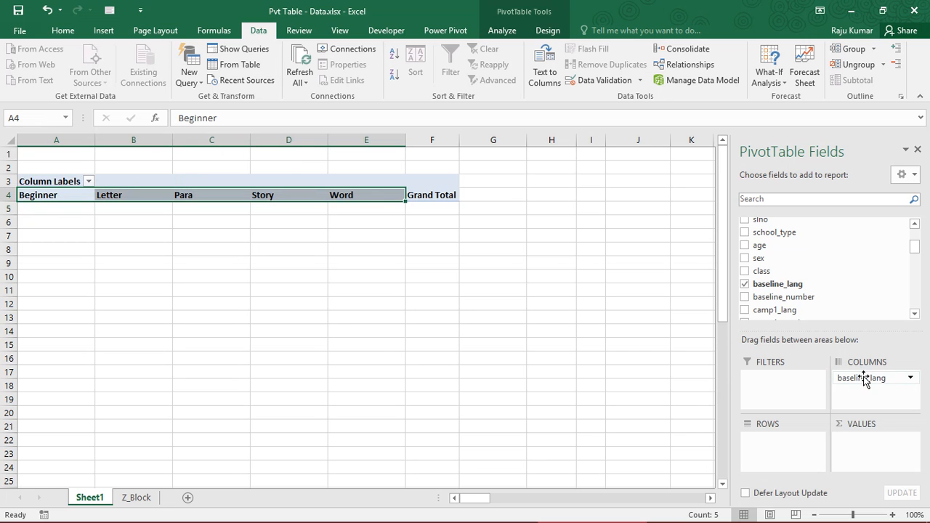
left_click_drag(859, 378, 796, 443)
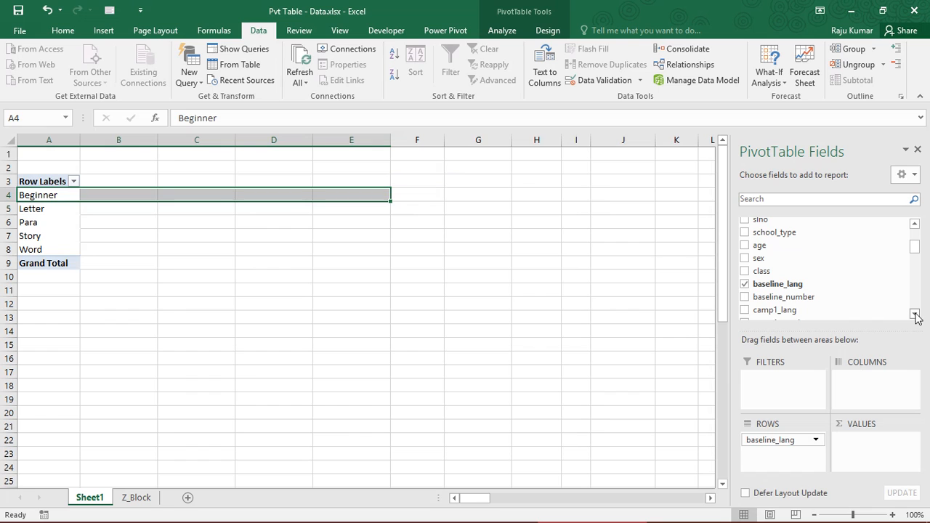
left_click(30, 208)
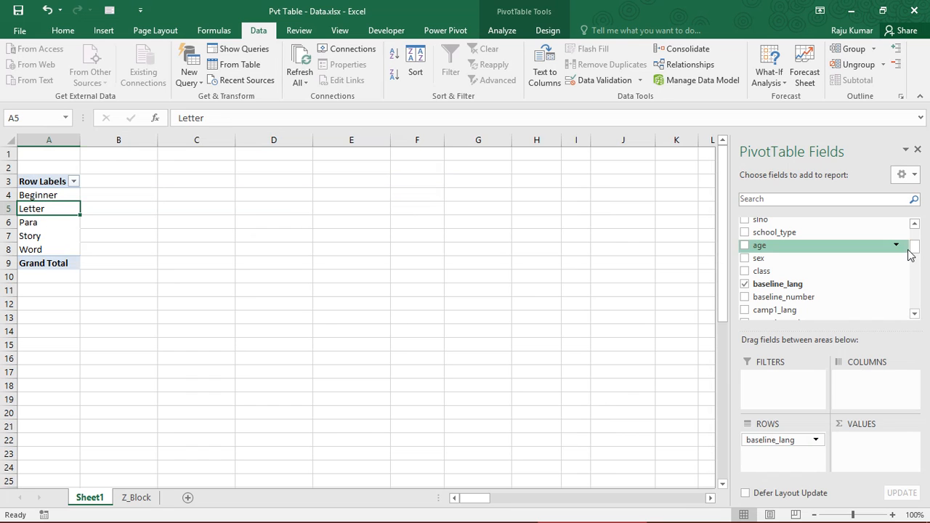
- Add slno to the PivotTable values and summarize it by Count
scroll(913, 231, "up", 3)
left_click_drag(913, 234, 913, 238)
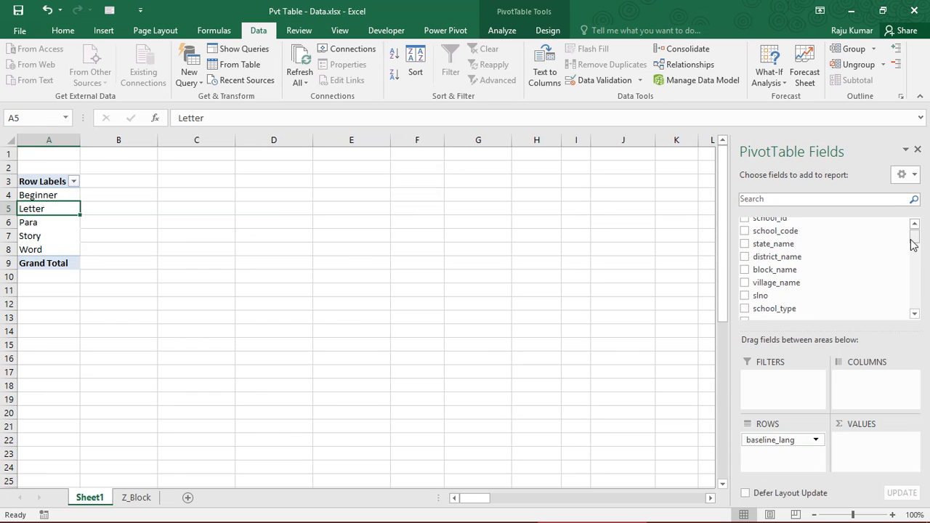
left_click_drag(763, 295, 861, 448)
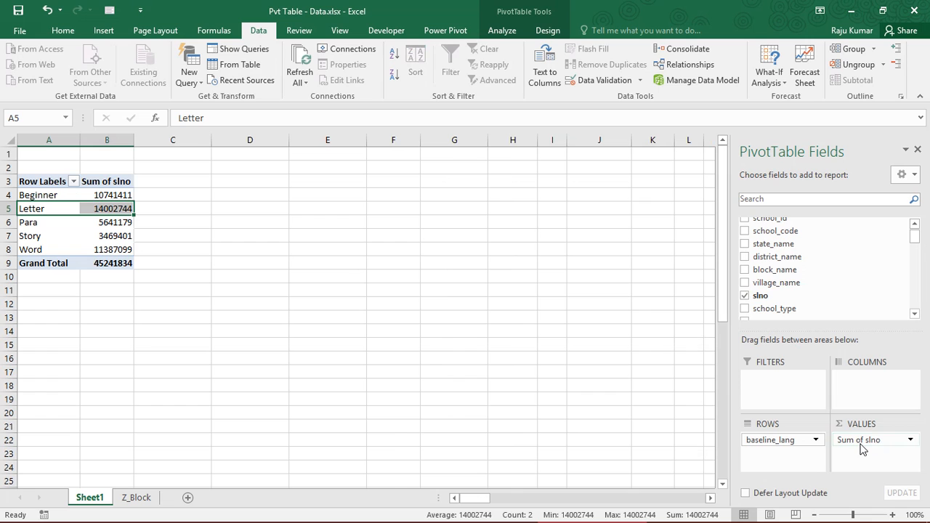
left_click(868, 439)
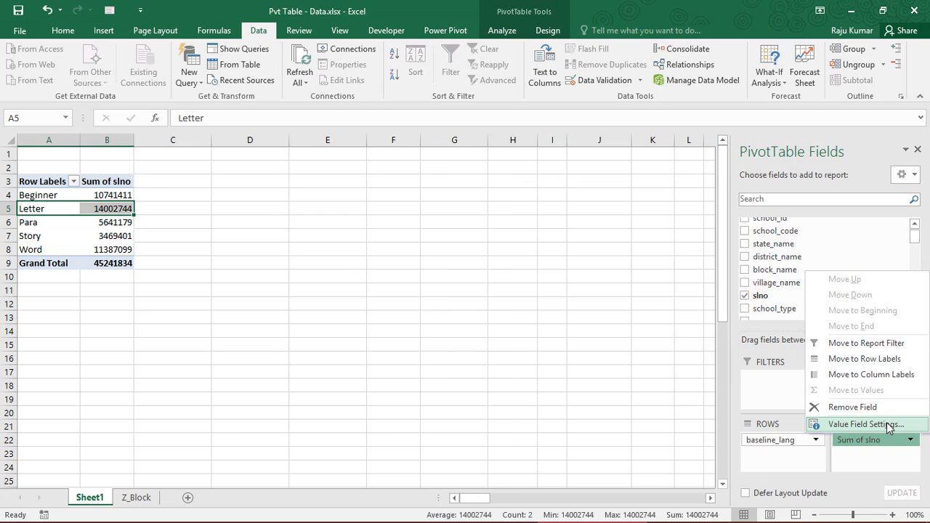
left_click(865, 424)
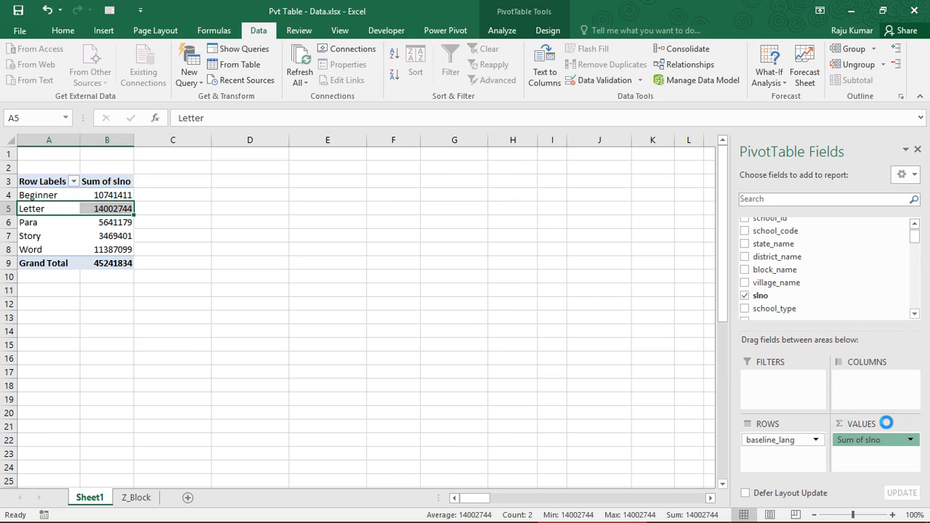
left_click(526, 310)
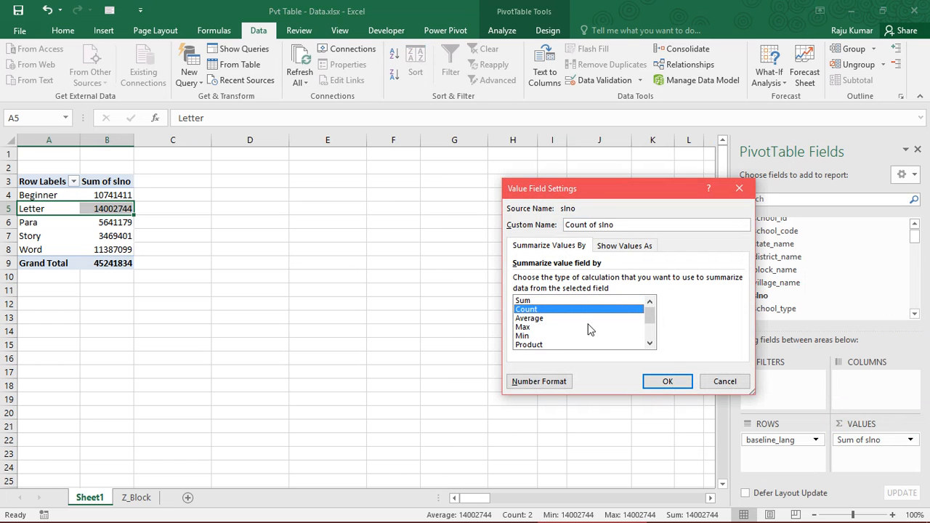
left_click(674, 381)
- Examine the slno counts for each baseline_lang level and compare them with the grand total
left_click(106, 266)
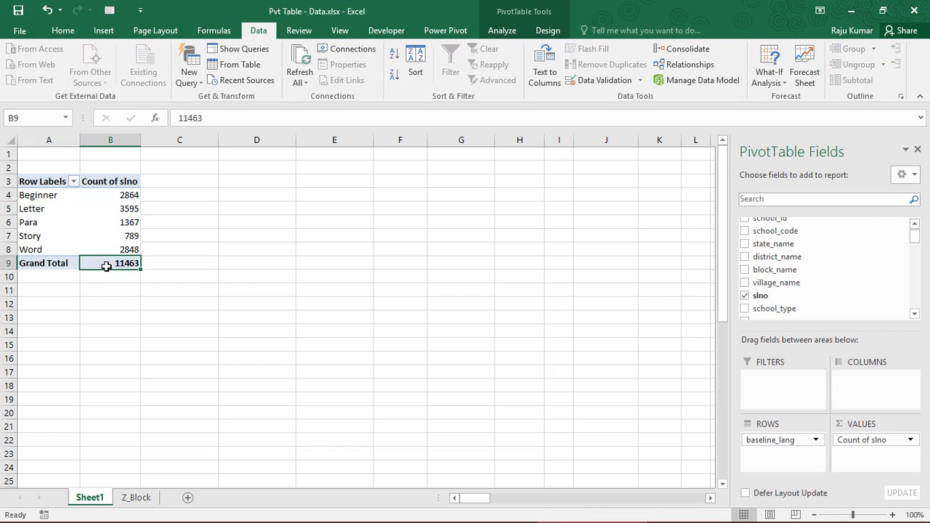
left_click_drag(40, 199, 120, 263)
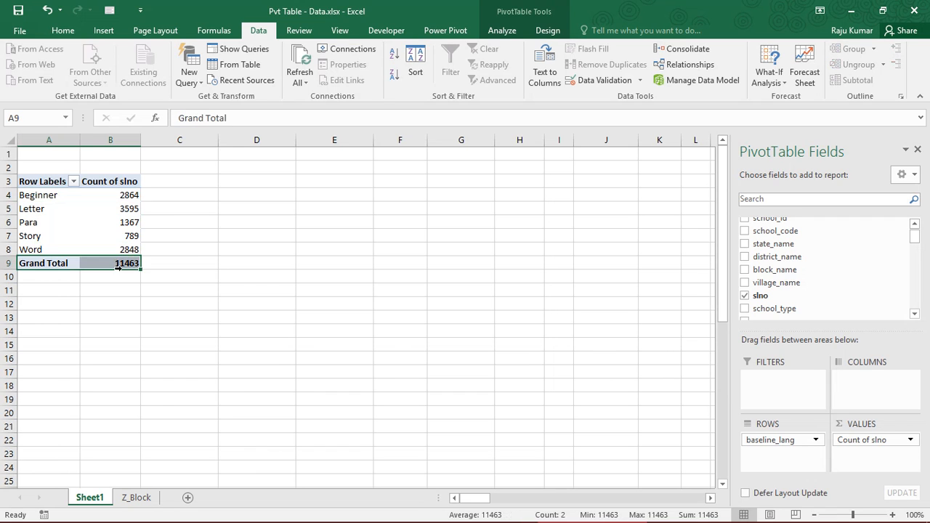
left_click(106, 198)
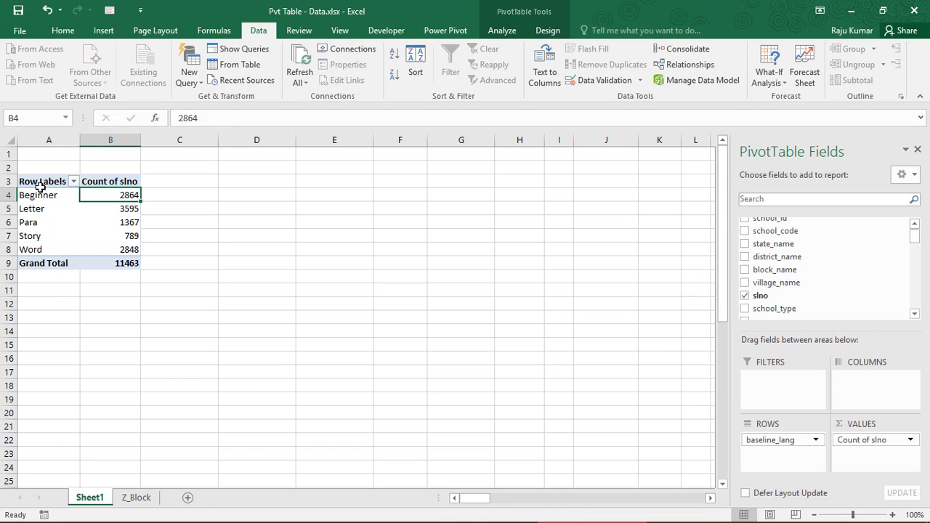
mouse_move(107, 263)
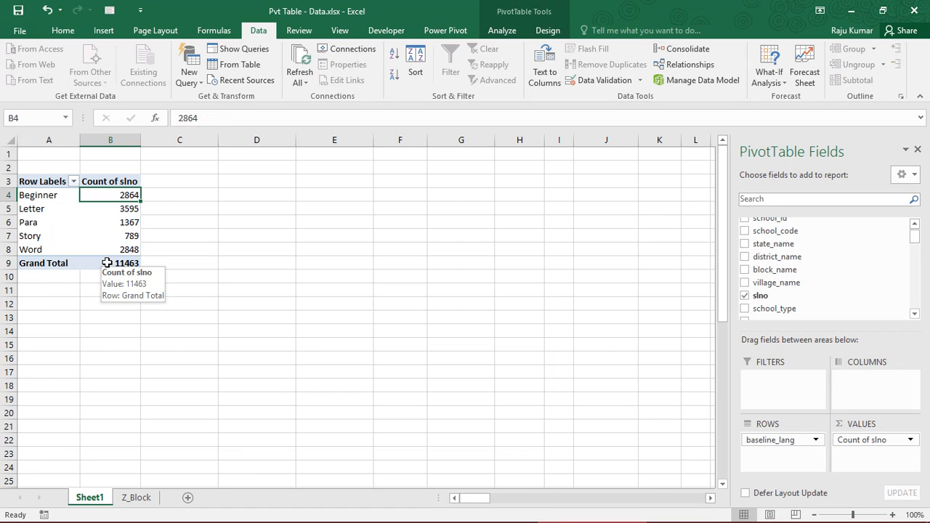
mouse_move(114, 211)
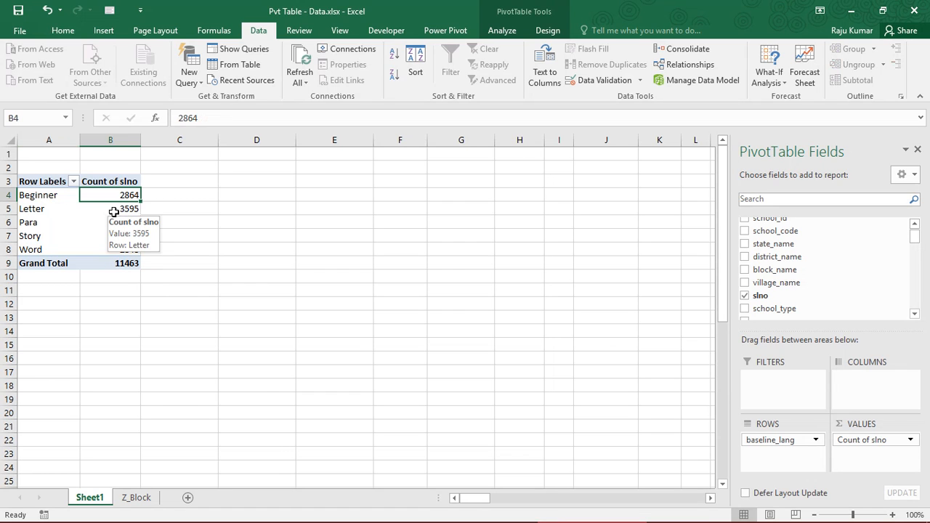
left_click(45, 197)
left_click(110, 212)
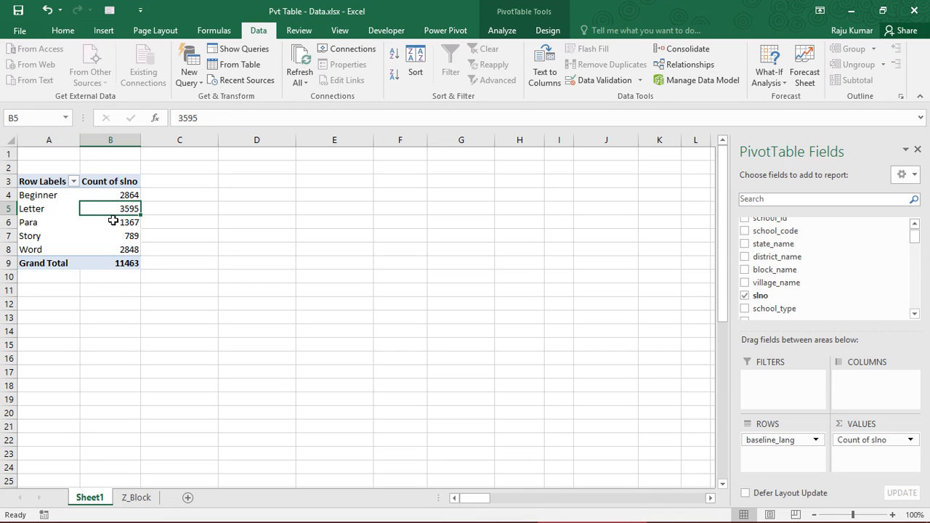
left_click_drag(117, 198, 121, 243)
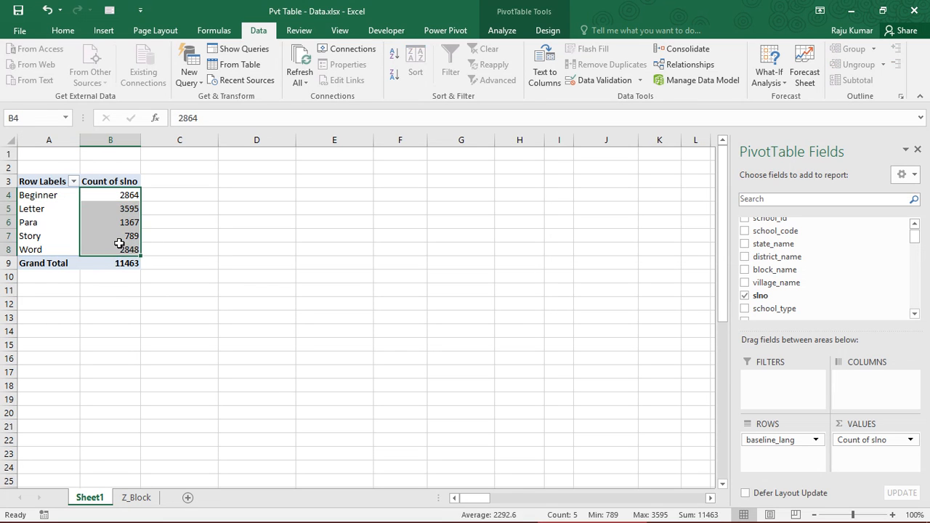
left_click(122, 249)
- Add camp4_lang to the PivotTable columns and review the baseline row labels against the camp 4 column headings
scroll(914, 313, "down", 3)
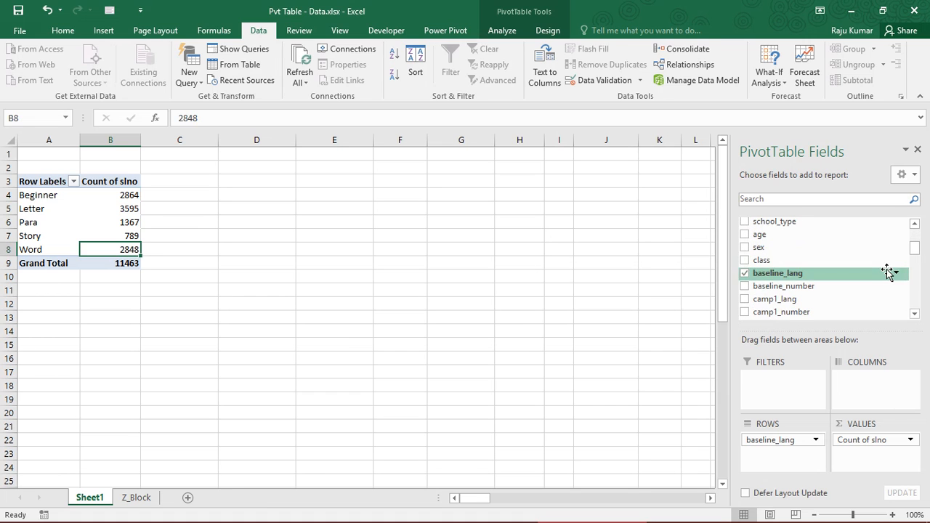
left_click_drag(915, 251, 918, 289)
left_click_drag(812, 282, 884, 401)
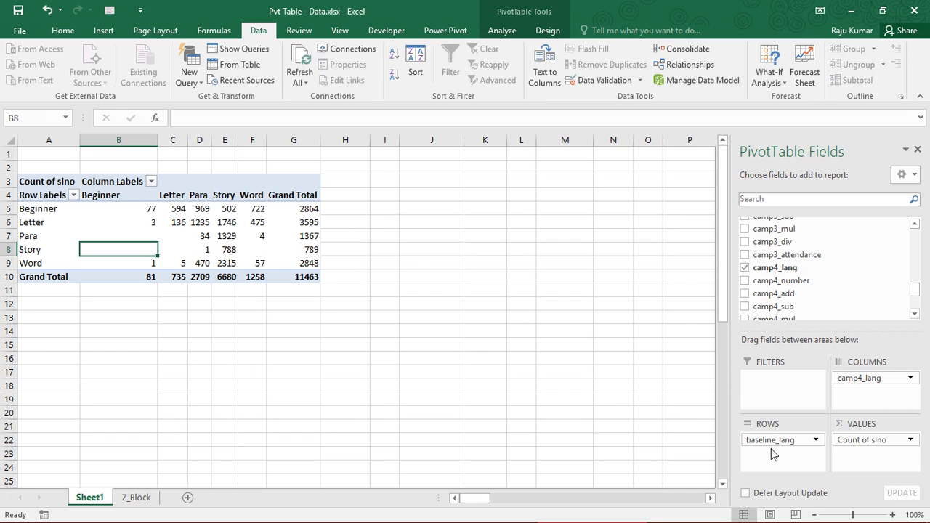
left_click_drag(45, 210, 45, 282)
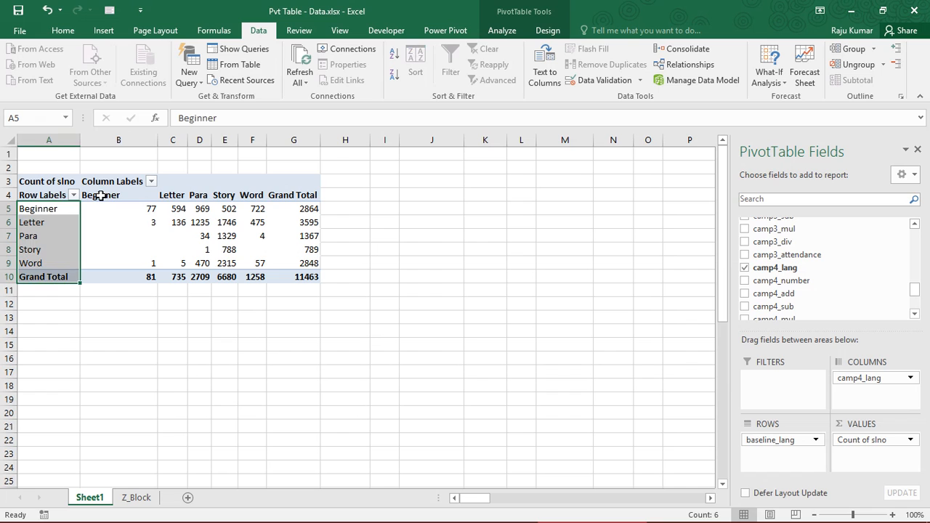
left_click_drag(101, 194, 263, 196)
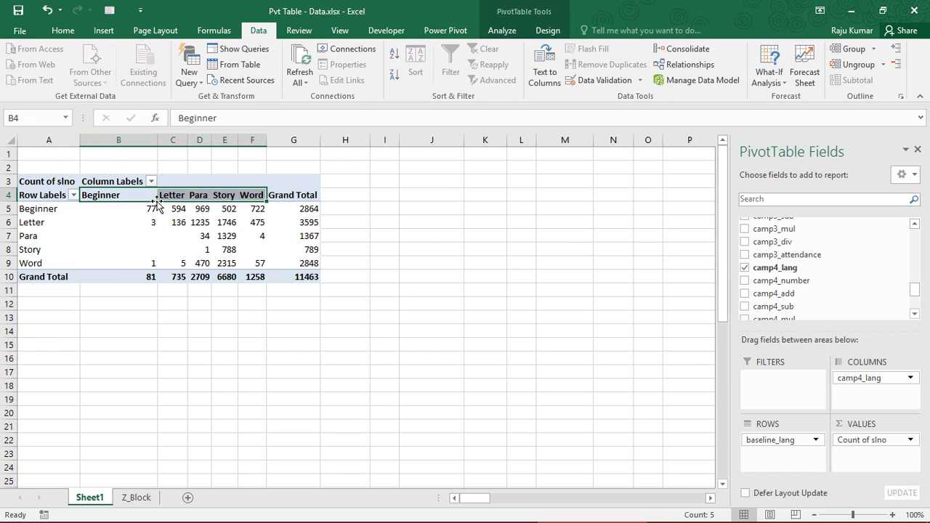
- Examine how baseline Beginner and Letter students are distributed across the camp4_lang levels, cell by cell for the Beginner row
left_click(44, 209)
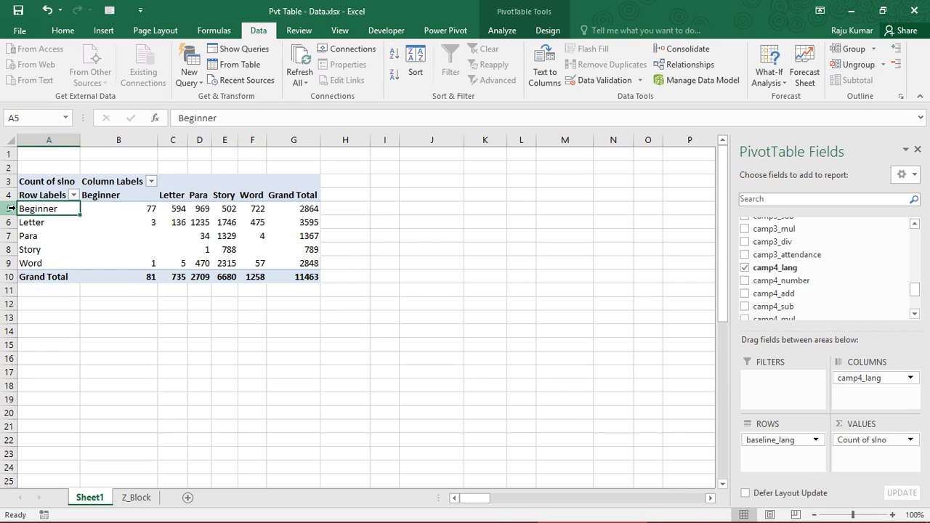
left_click(9, 209)
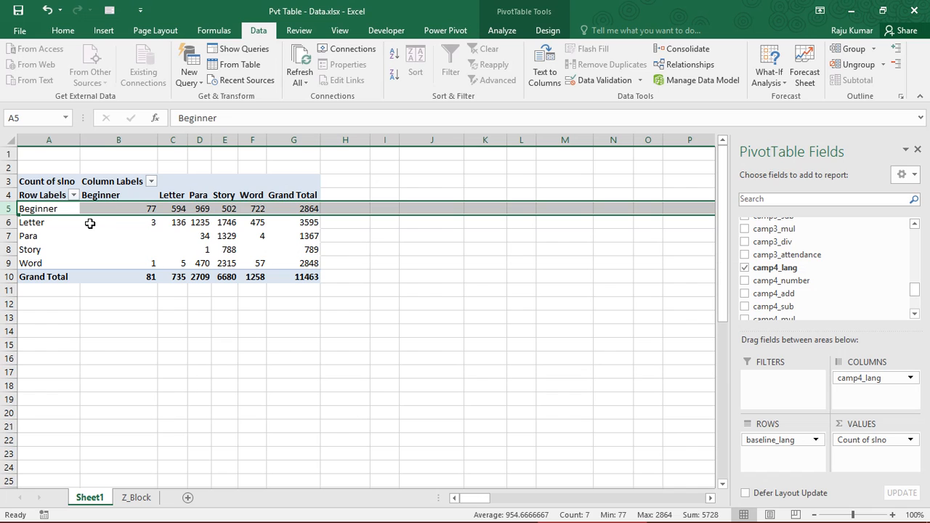
left_click(7, 222)
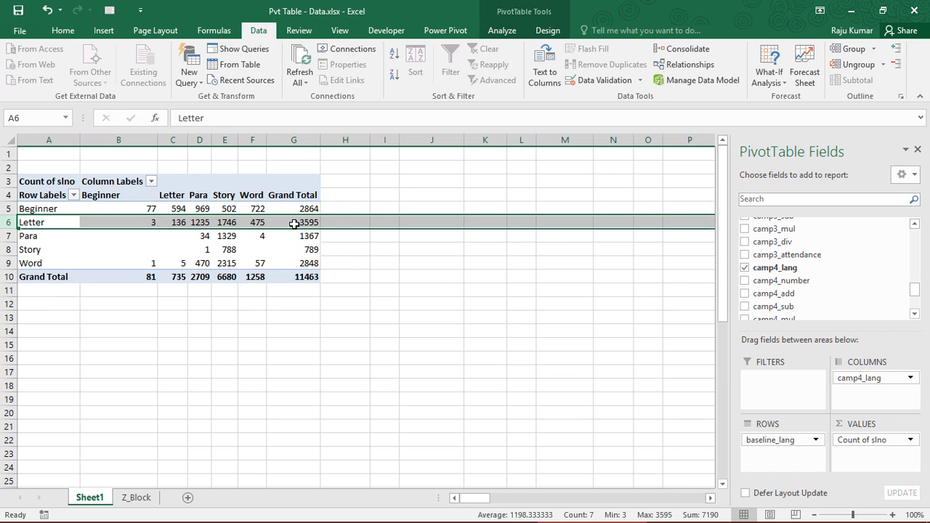
mouse_move(294, 225)
left_click(302, 209)
left_click(6, 208)
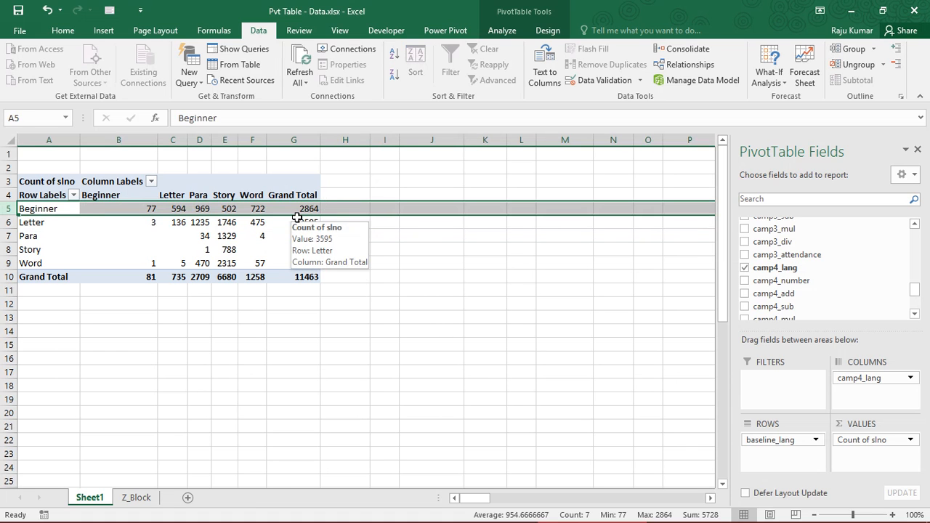
left_click(111, 207)
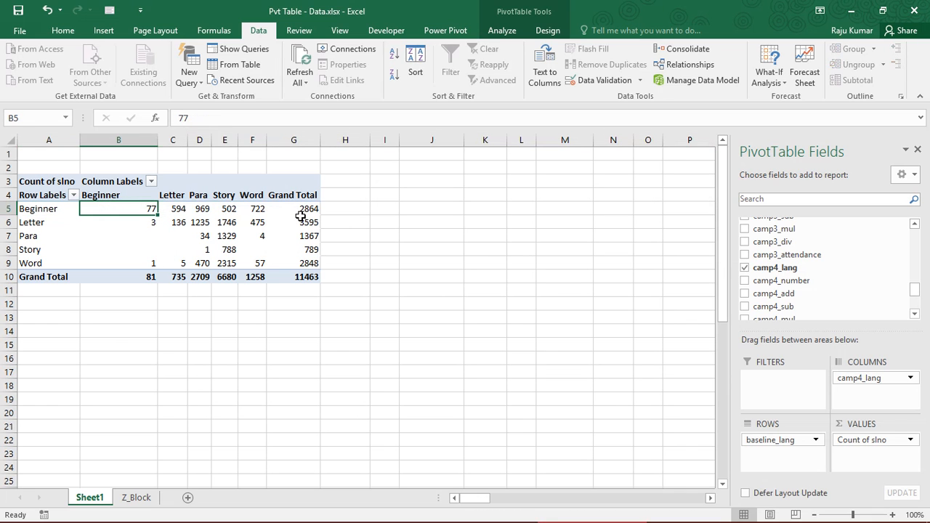
left_click(173, 209)
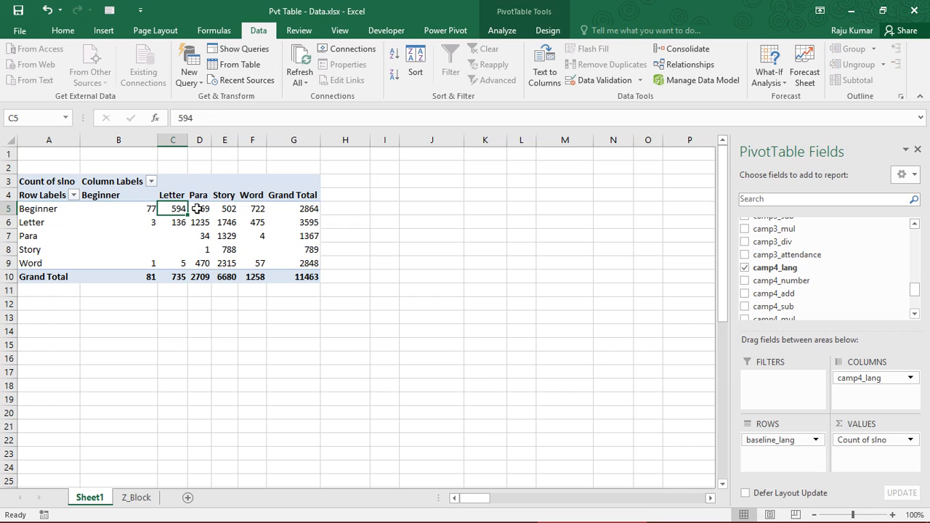
left_click(197, 208)
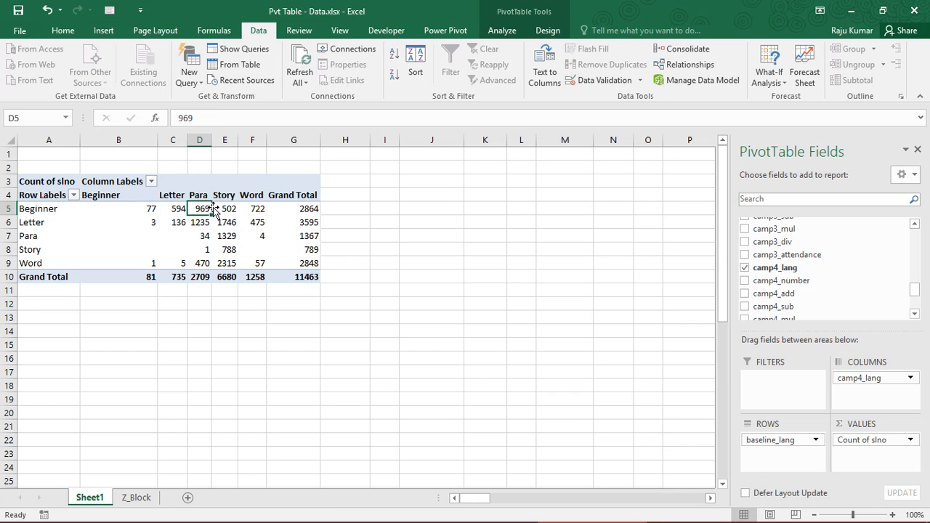
left_click(225, 209)
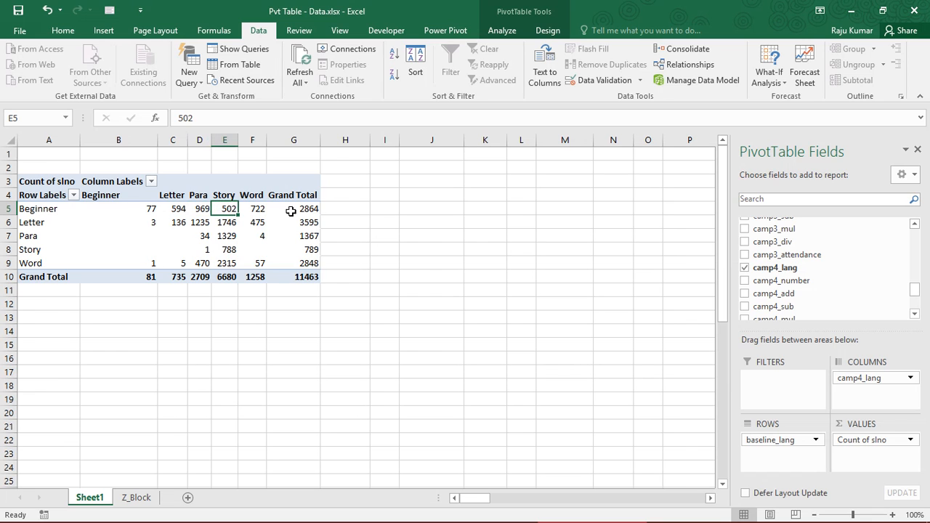
- Review the whole baseline_lang by camp4_lang table, including the row labels, counts and grand totals
left_click_drag(43, 212, 50, 276)
left_click_drag(106, 209, 305, 280)
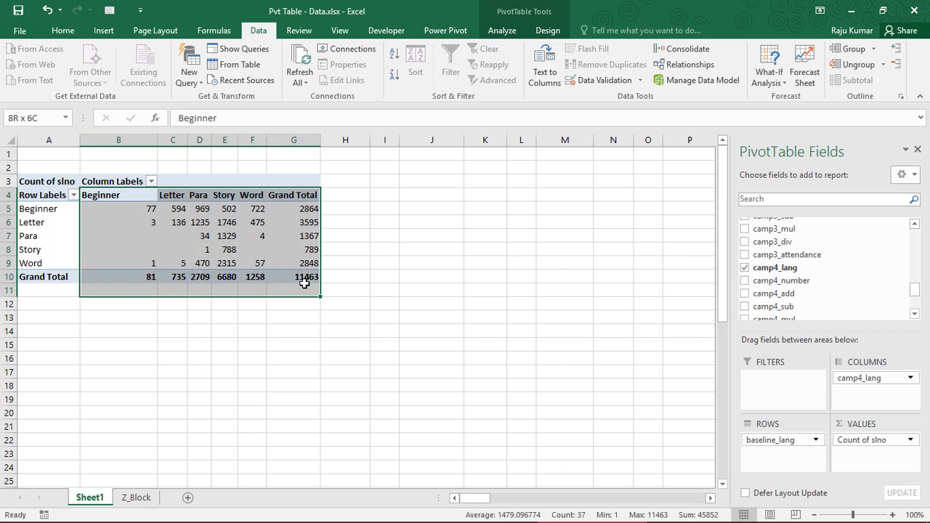
left_click(176, 220)
left_click_drag(43, 198, 295, 272)
left_click(65, 235)
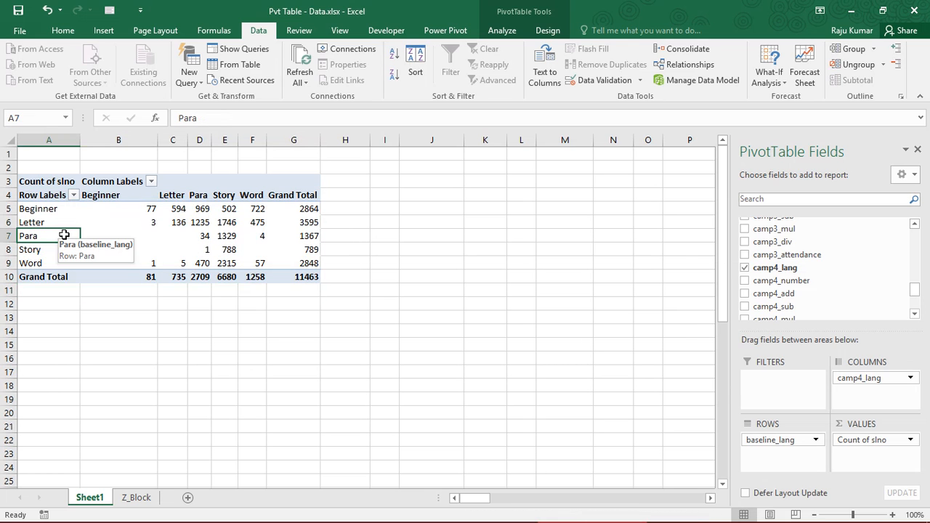
- Show the Count of slno values as % of Column Total
left_click(885, 443)
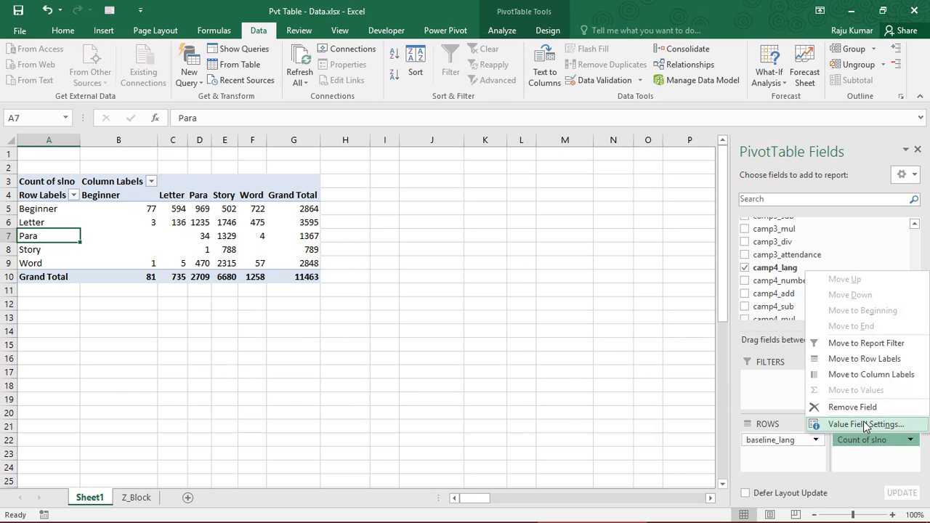
left_click(863, 424)
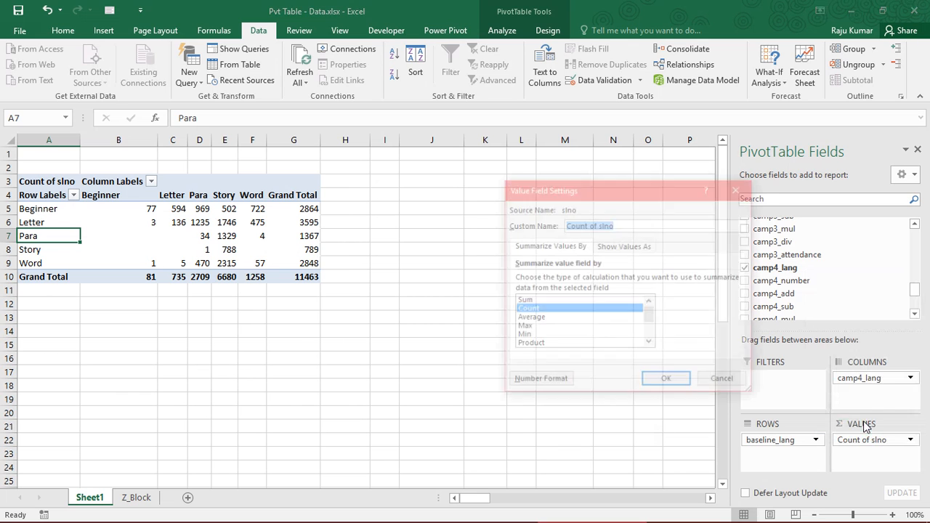
left_click(623, 247)
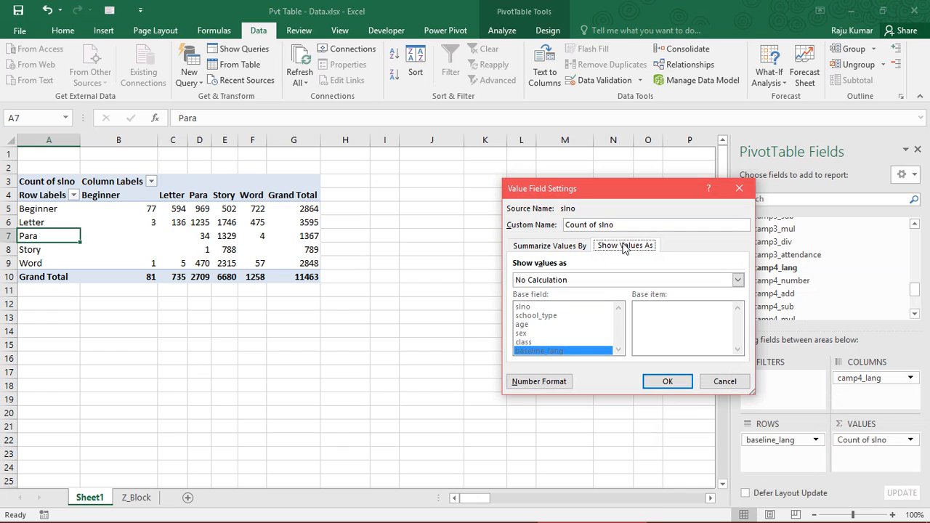
left_click(629, 280)
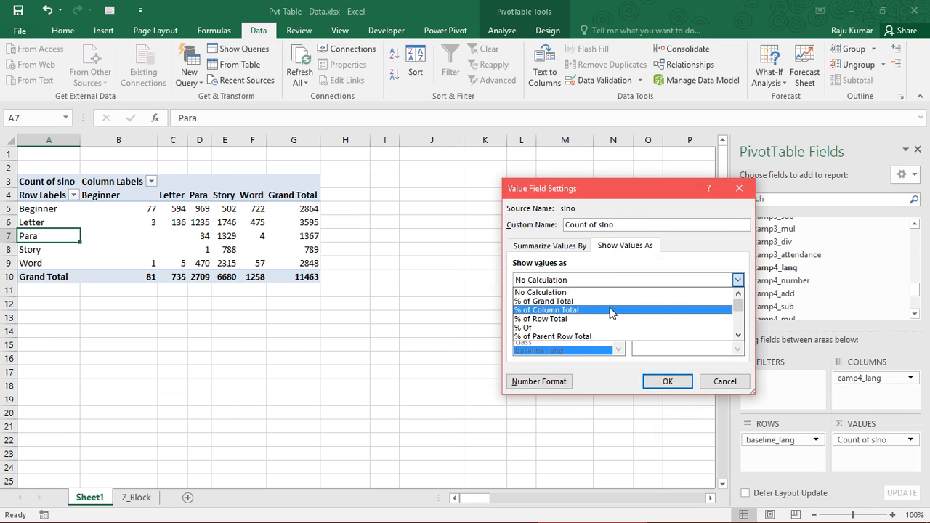
left_click(611, 310)
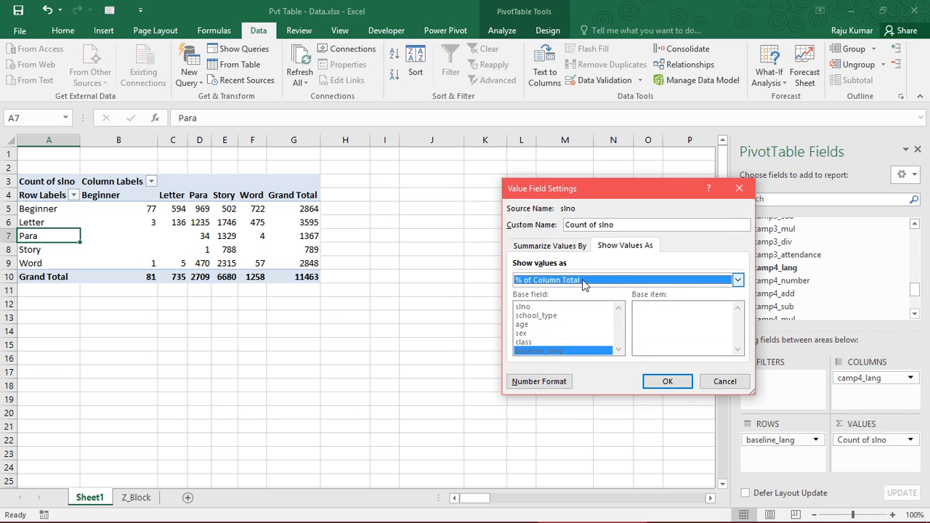
left_click(585, 281)
left_click(581, 310)
left_click(663, 381)
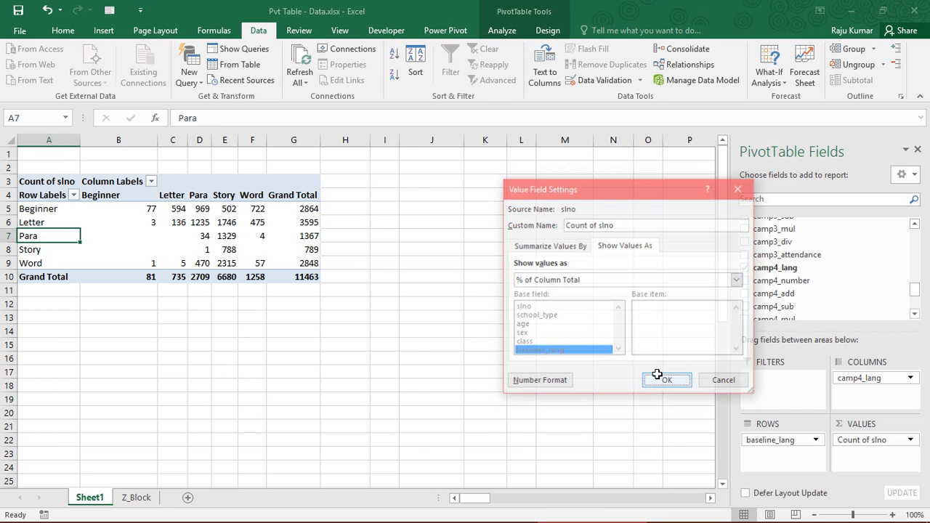
- Examine the column percentages, from the Grand Total row to the Letter and Beginner cells of the Beginner column
left_click_drag(124, 276, 283, 275)
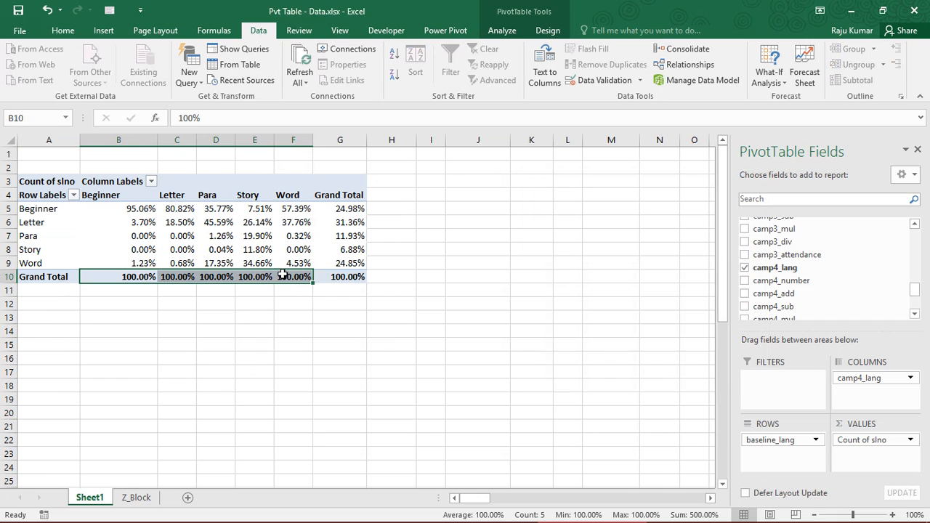
left_click_drag(137, 209, 342, 265)
left_click(122, 223)
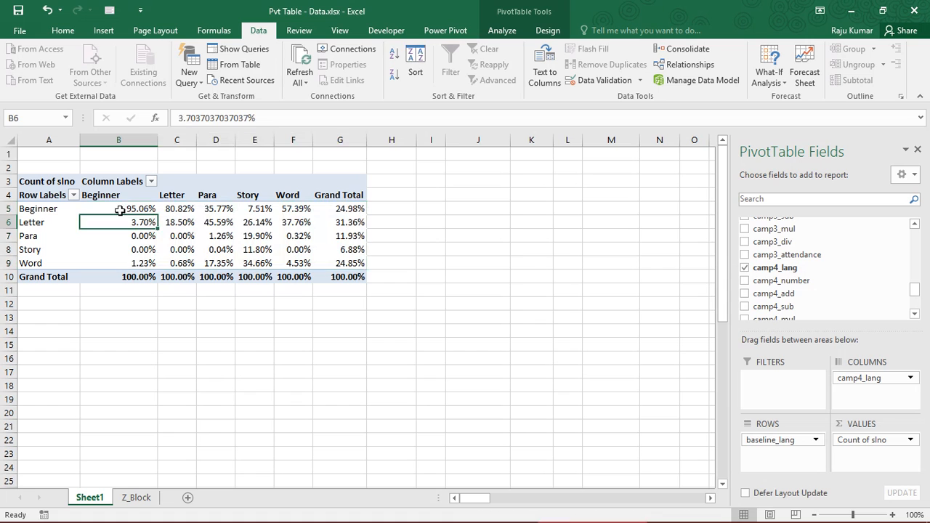
left_click(117, 209)
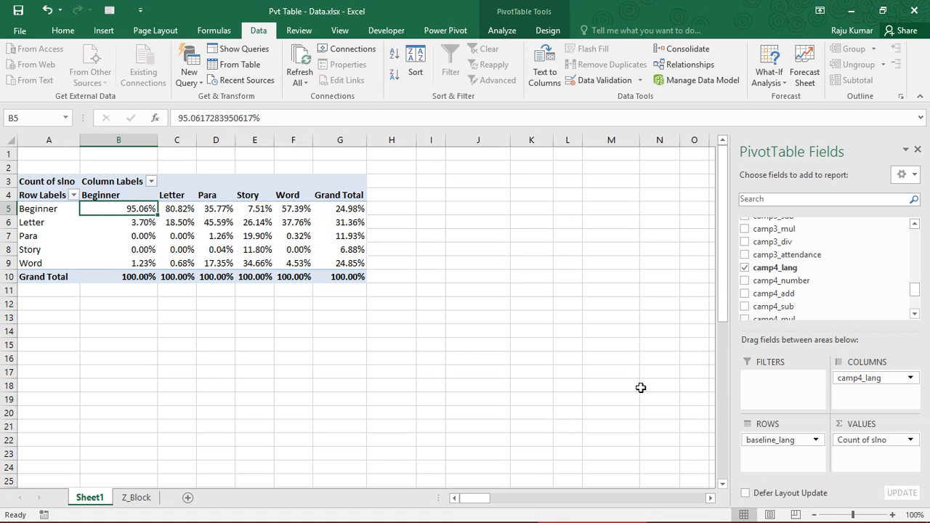
- Change the Count of slno values to show as % of Row Total
left_click(876, 434)
left_click(846, 422)
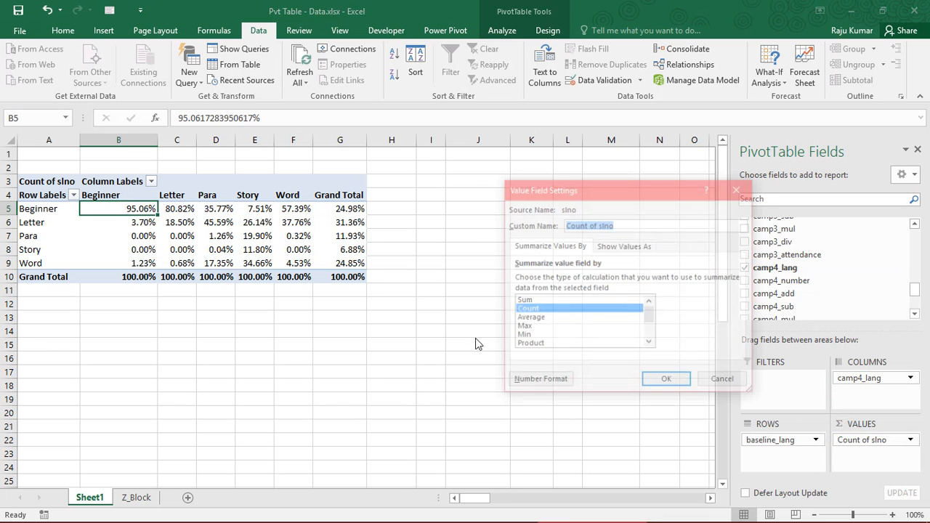
left_click(624, 246)
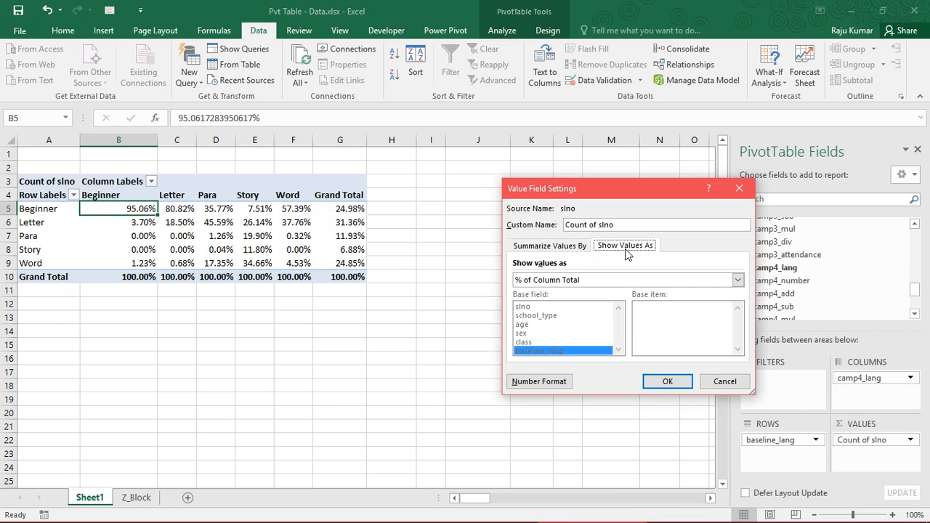
left_click(552, 281)
left_click(552, 319)
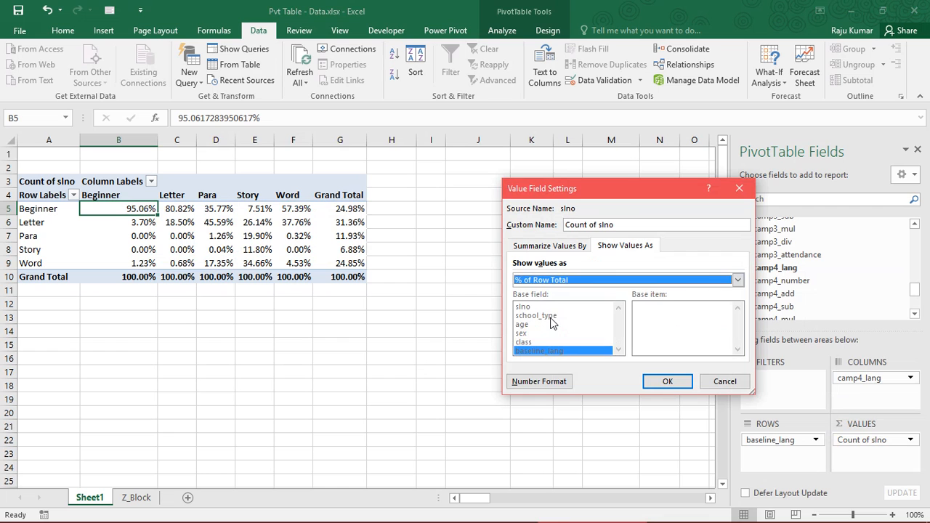
left_click(664, 379)
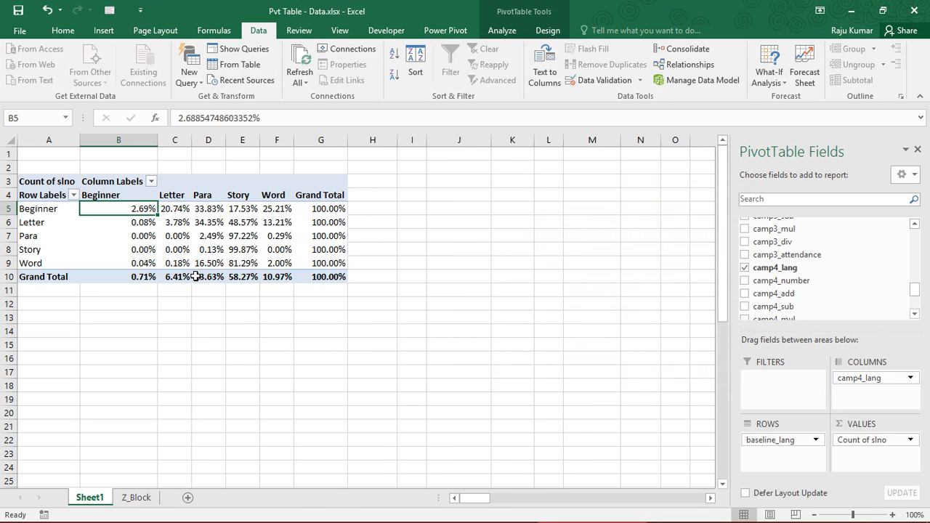
- Examine the Grand Total row percentages for Beginner, Letter and Para, and review the whole row-percentage table
left_click(139, 282)
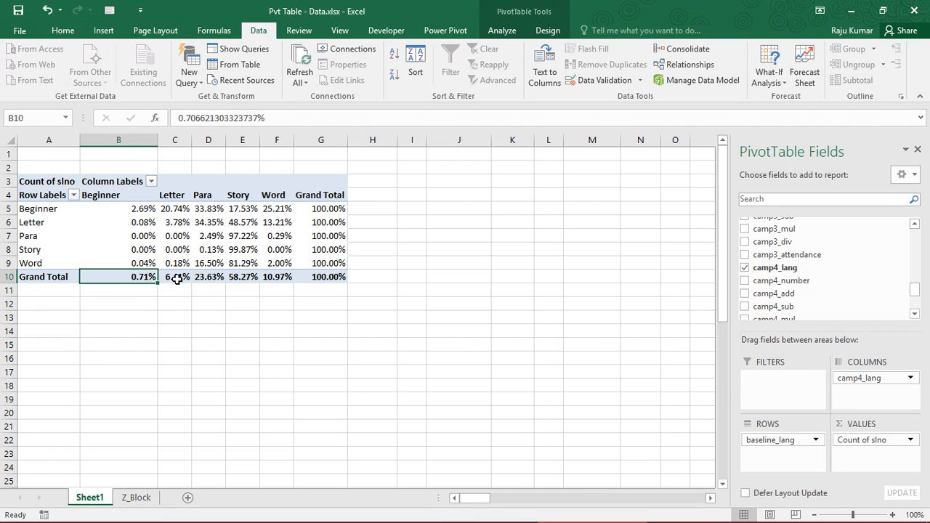
left_click(177, 279)
left_click(217, 279)
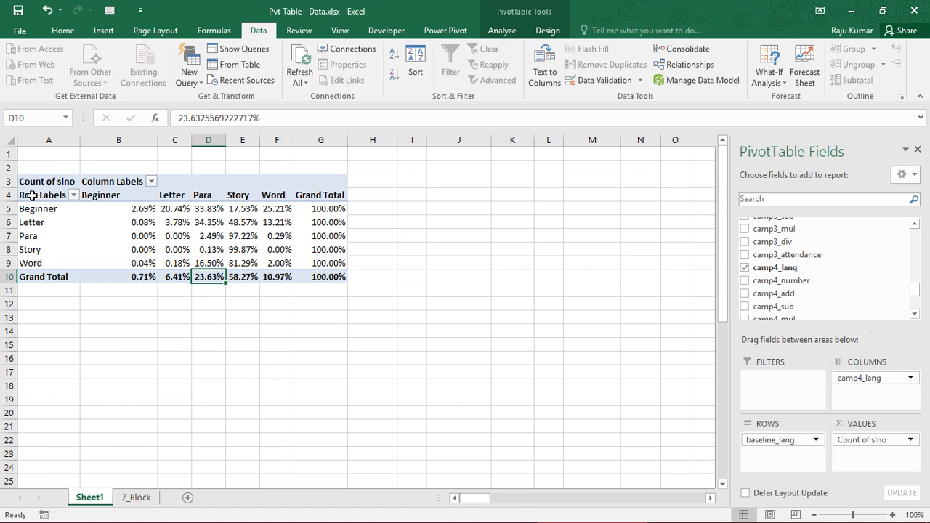
left_click_drag(32, 195, 326, 277)
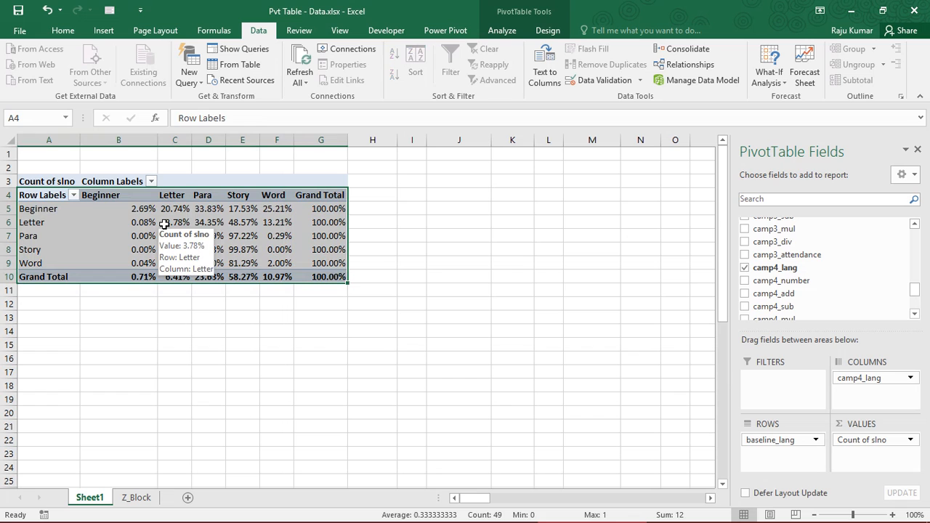
left_click(164, 222)
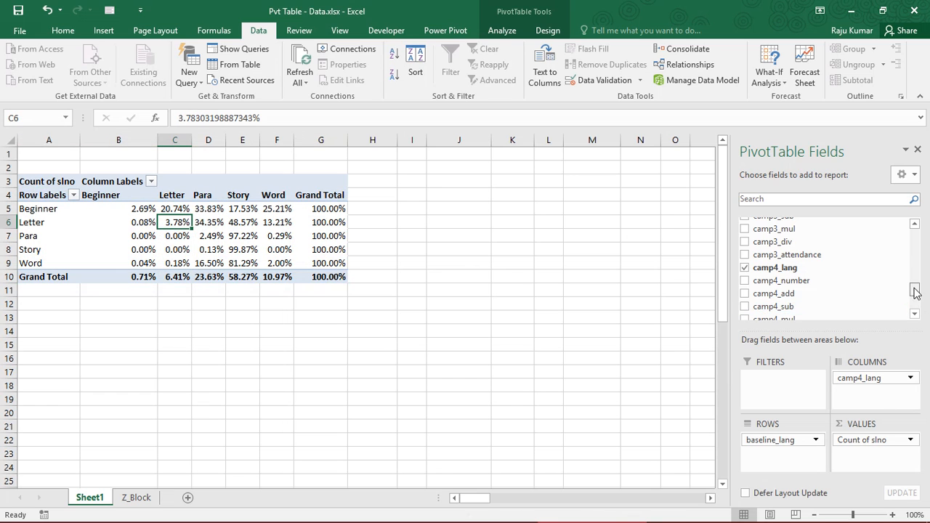
- Add the class field to the PivotTable as a report filter
left_click_drag(914, 291, 915, 236)
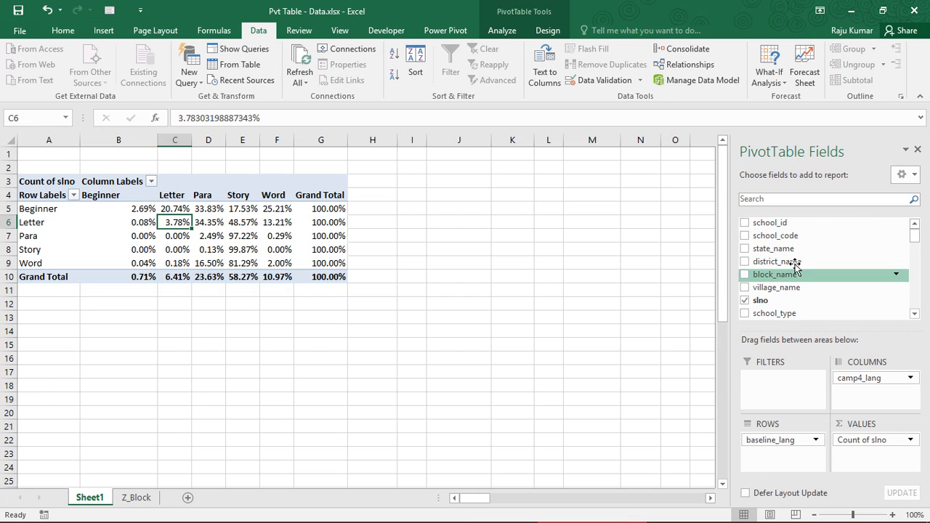
scroll(914, 313, "down", 2)
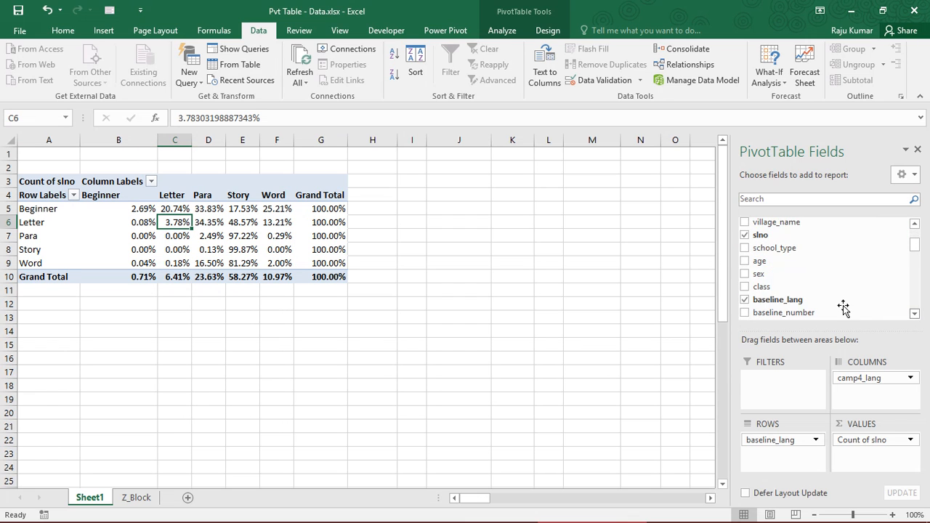
left_click_drag(794, 287, 781, 379)
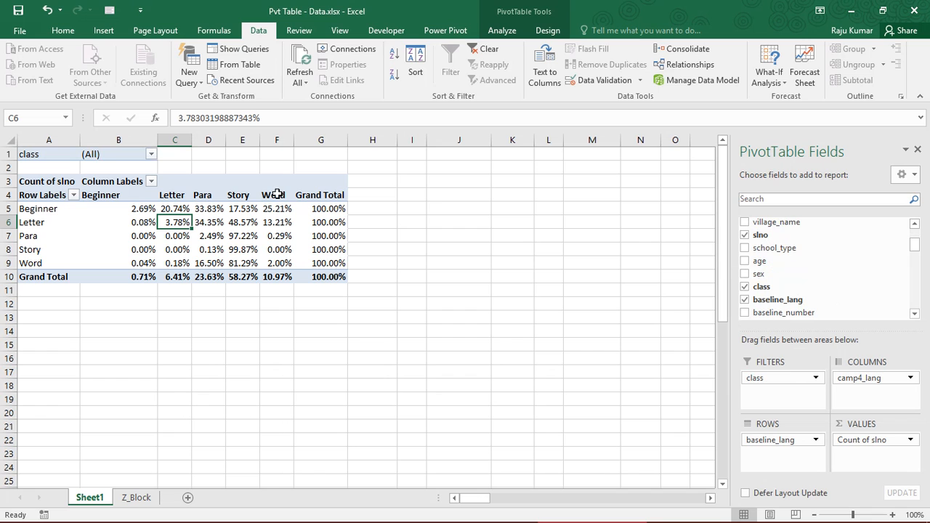
- Filter the PivotTable by class to show only Class 4
left_click(151, 154)
left_click(40, 208)
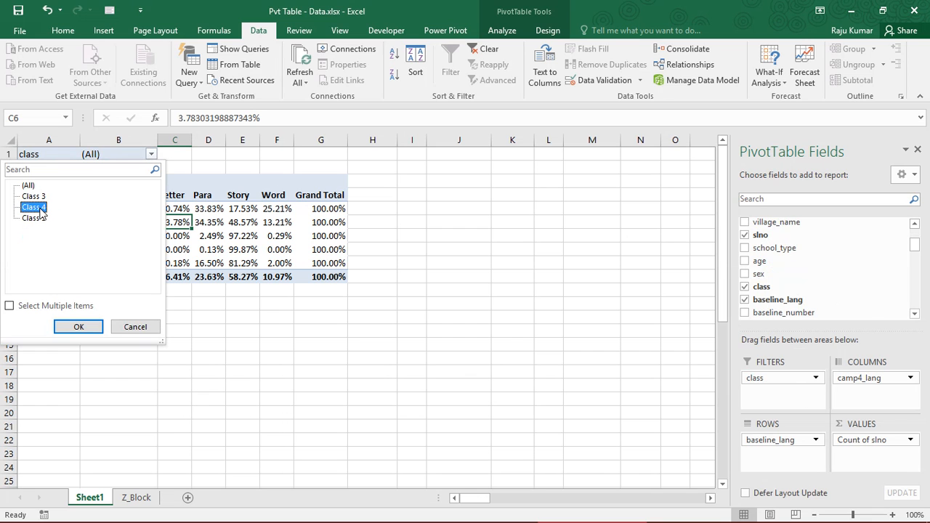
left_click(78, 326)
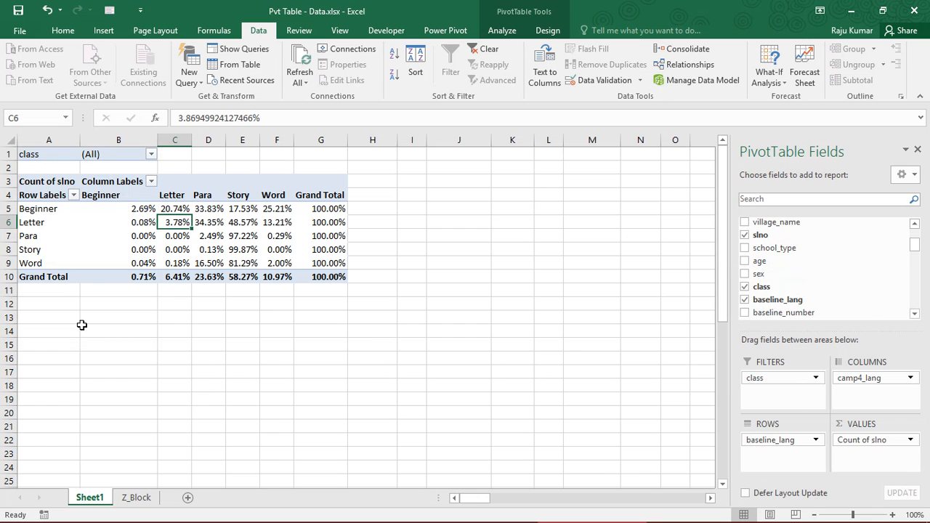
- Set the class report filter to Class 5
left_click(150, 154)
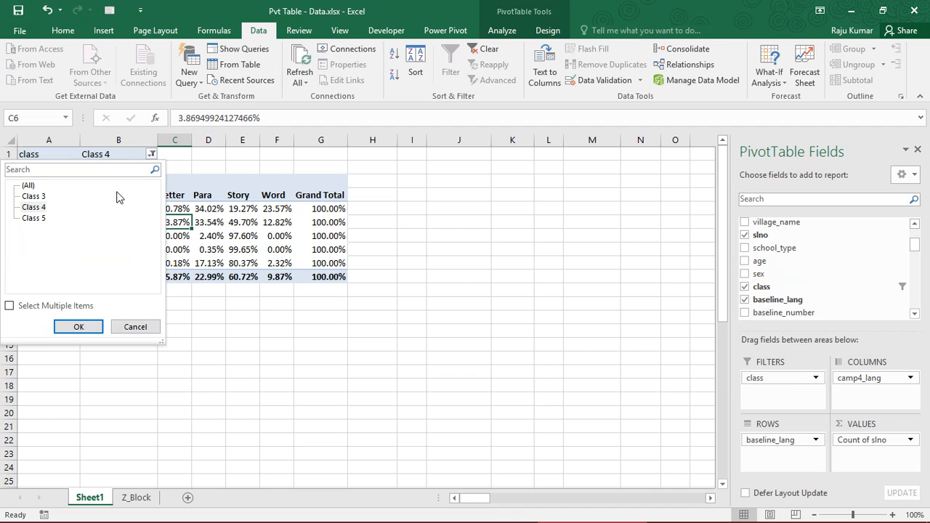
left_click(33, 218)
left_click(78, 327)
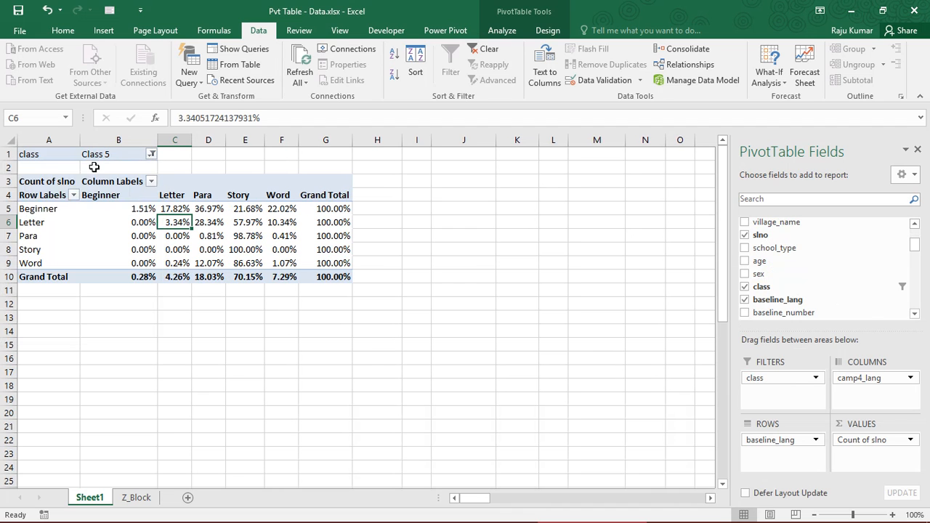
- Allow multiple items in the class report filter and include Class 4 along with Class 5
left_click(150, 154)
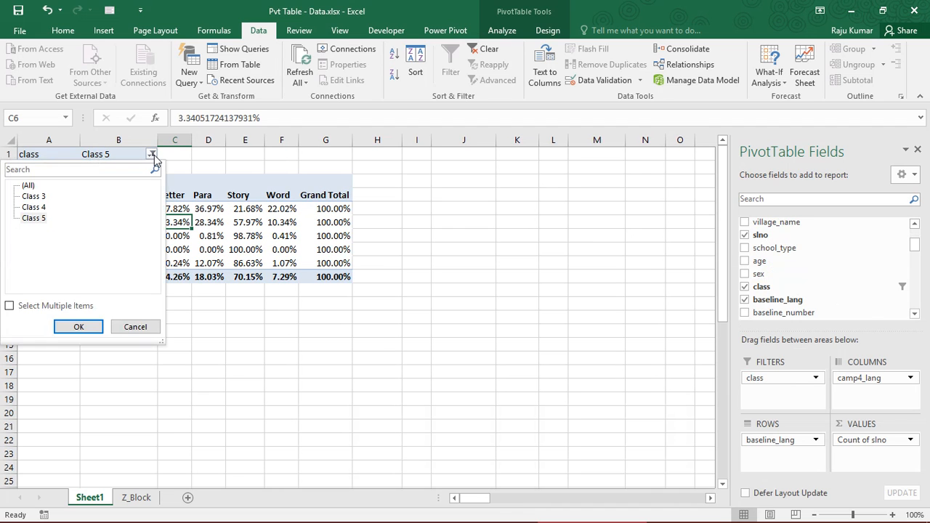
left_click(29, 305)
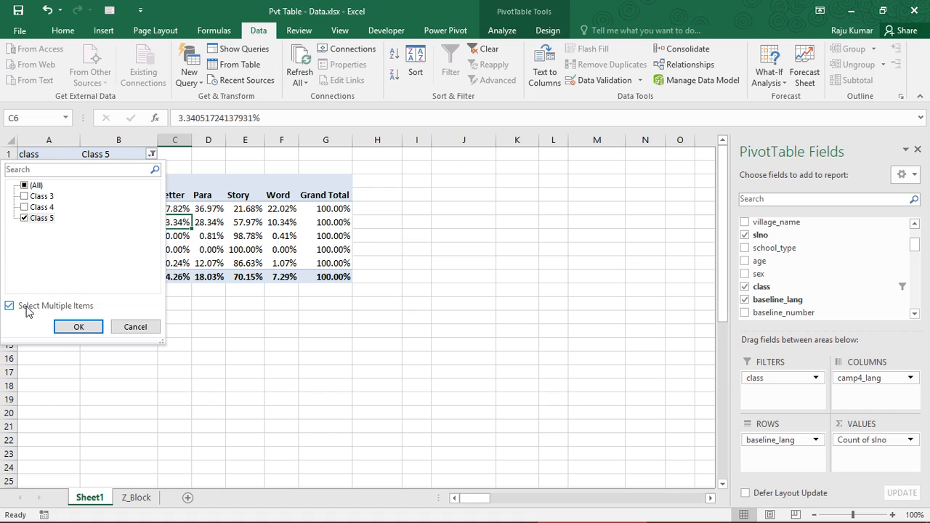
left_click(29, 207)
left_click(78, 326)
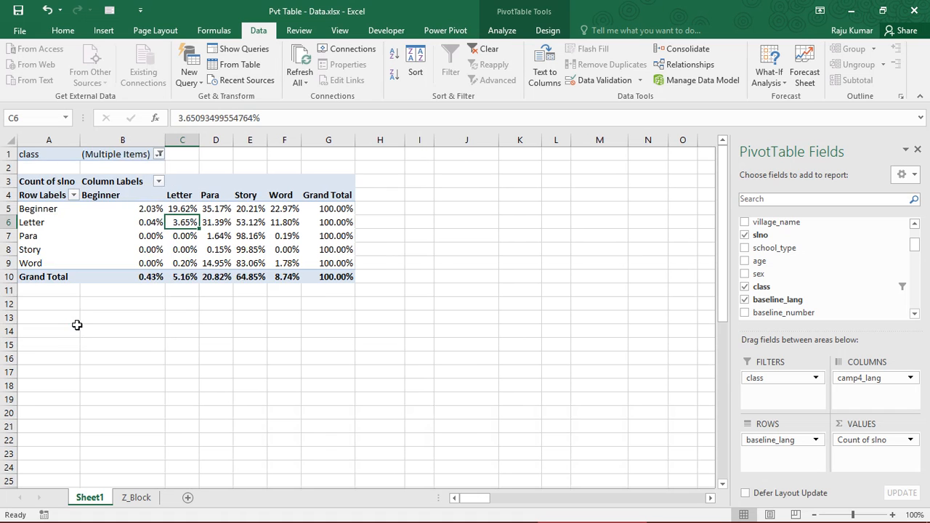
- Review the filtered baseline_lang by camp4_lang percentage table, including its Beginner cell, labels and grand totals
left_click(133, 210)
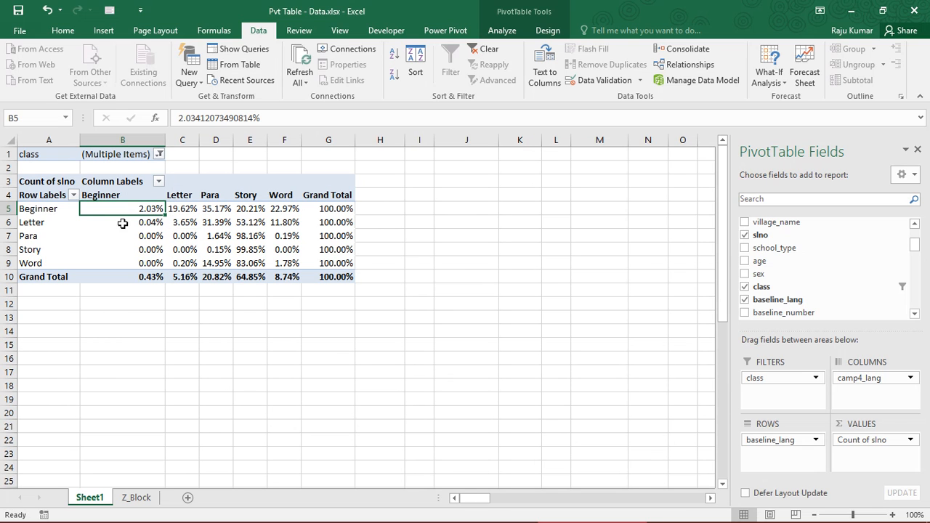
left_click_drag(32, 195, 333, 276)
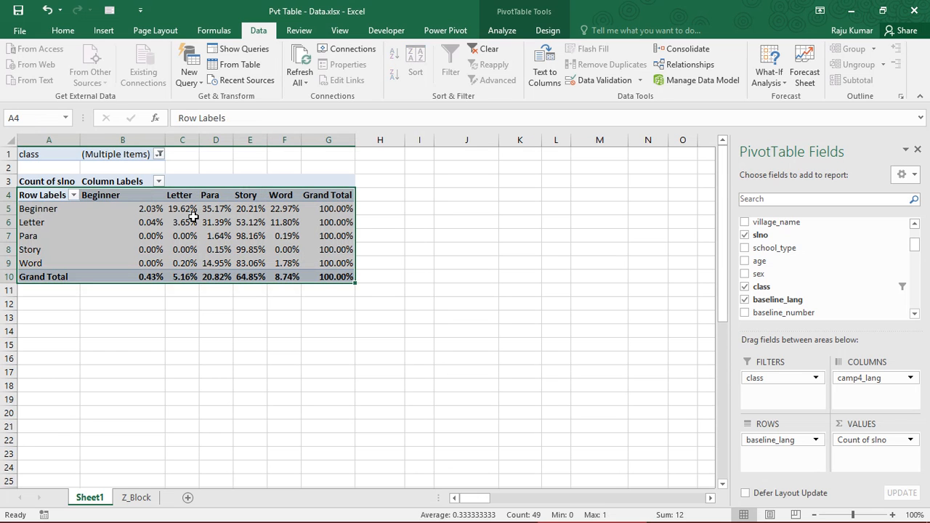
left_click_drag(52, 194, 333, 276)
left_click(176, 240)
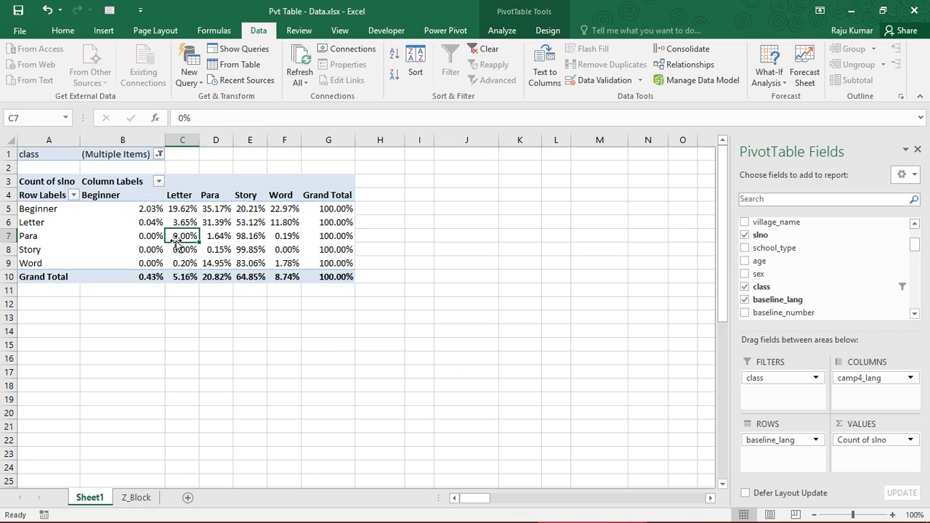